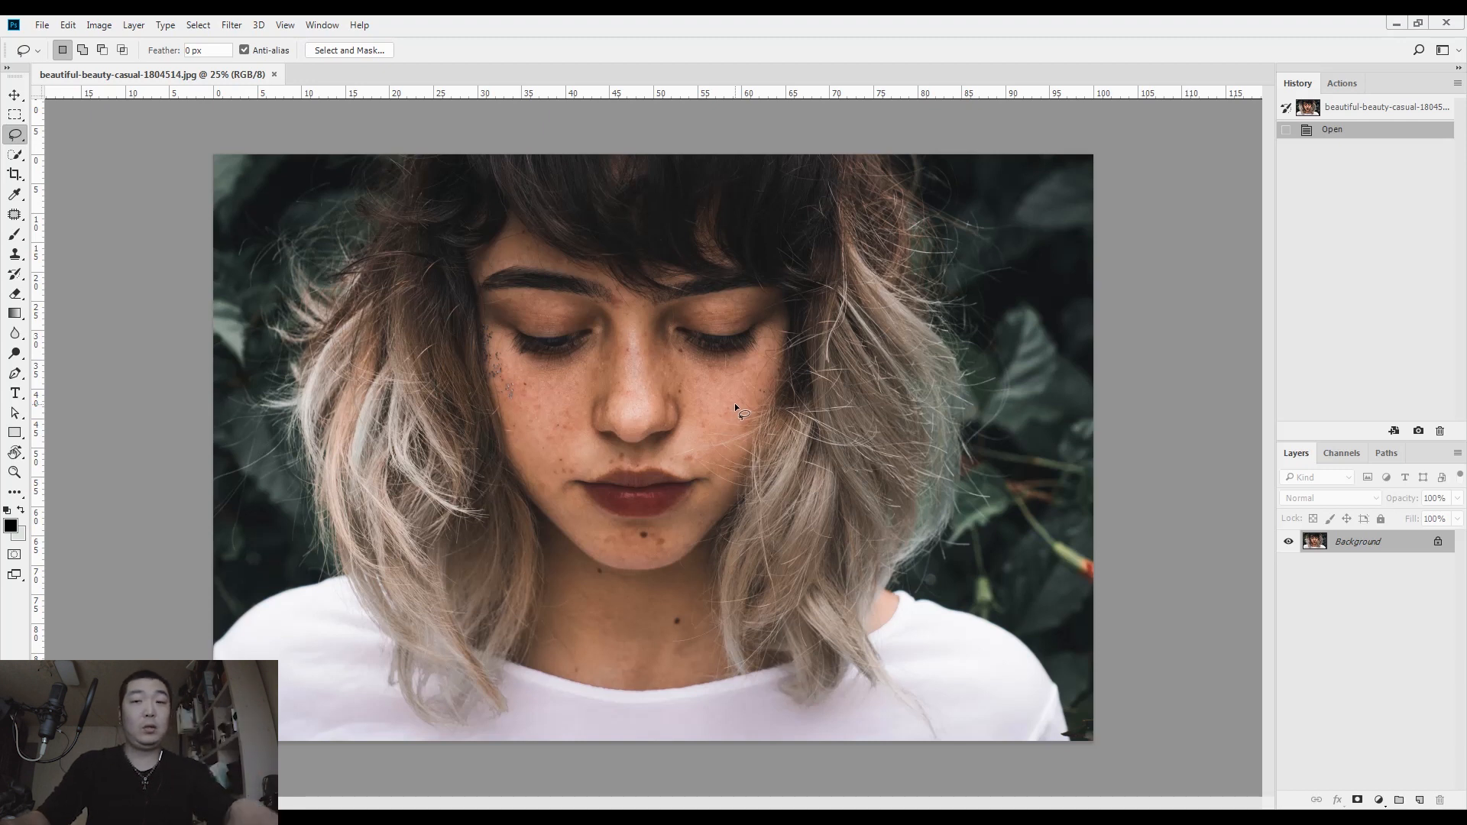
Duplicate the Background layer, open the Imagenomic Portraiture filter on the copy and set its mask display to None.
key(ctrl+j)
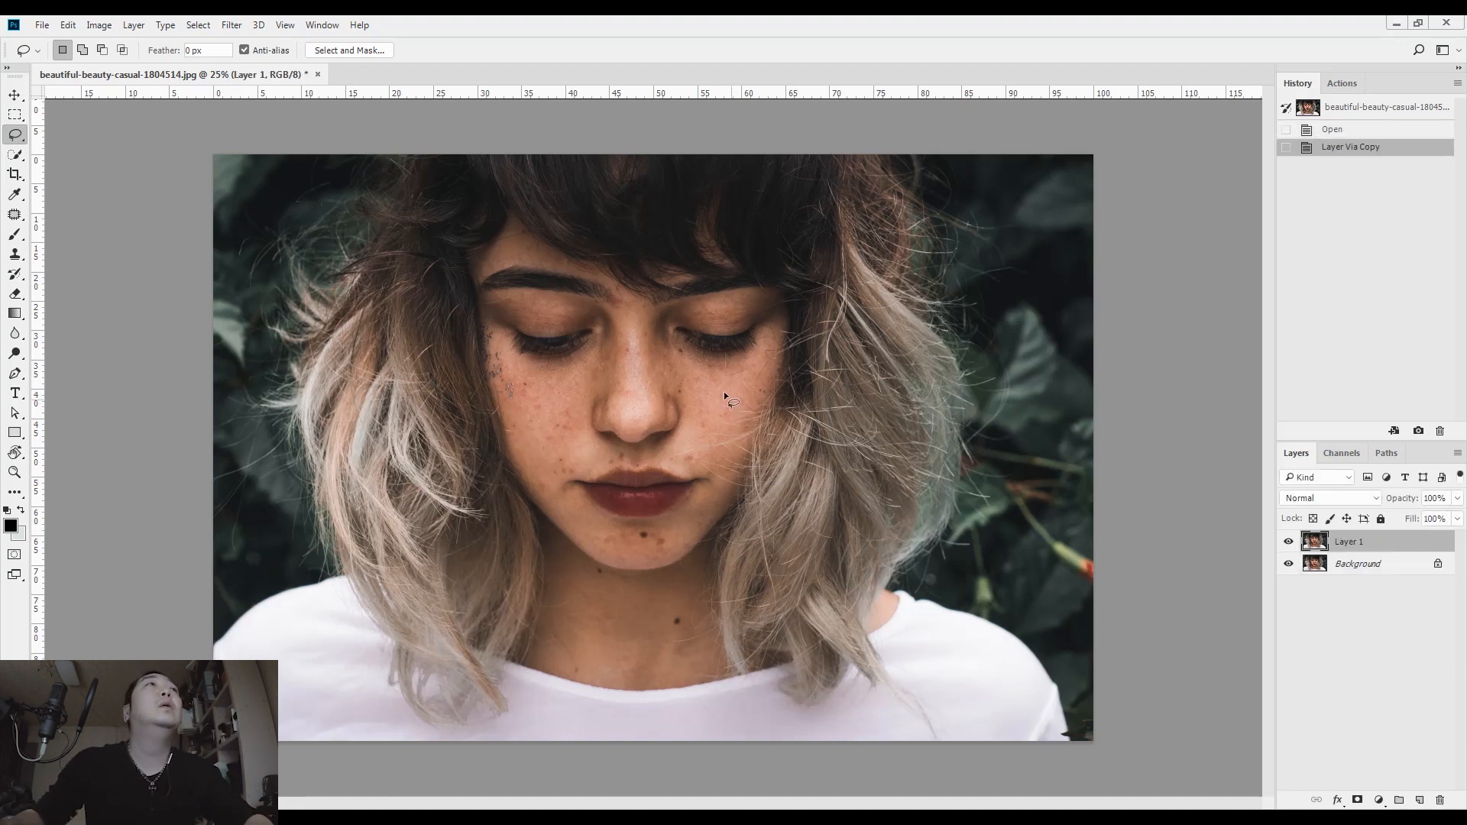
click(231, 24)
mouse_move(252, 391)
mouse_move(252, 360)
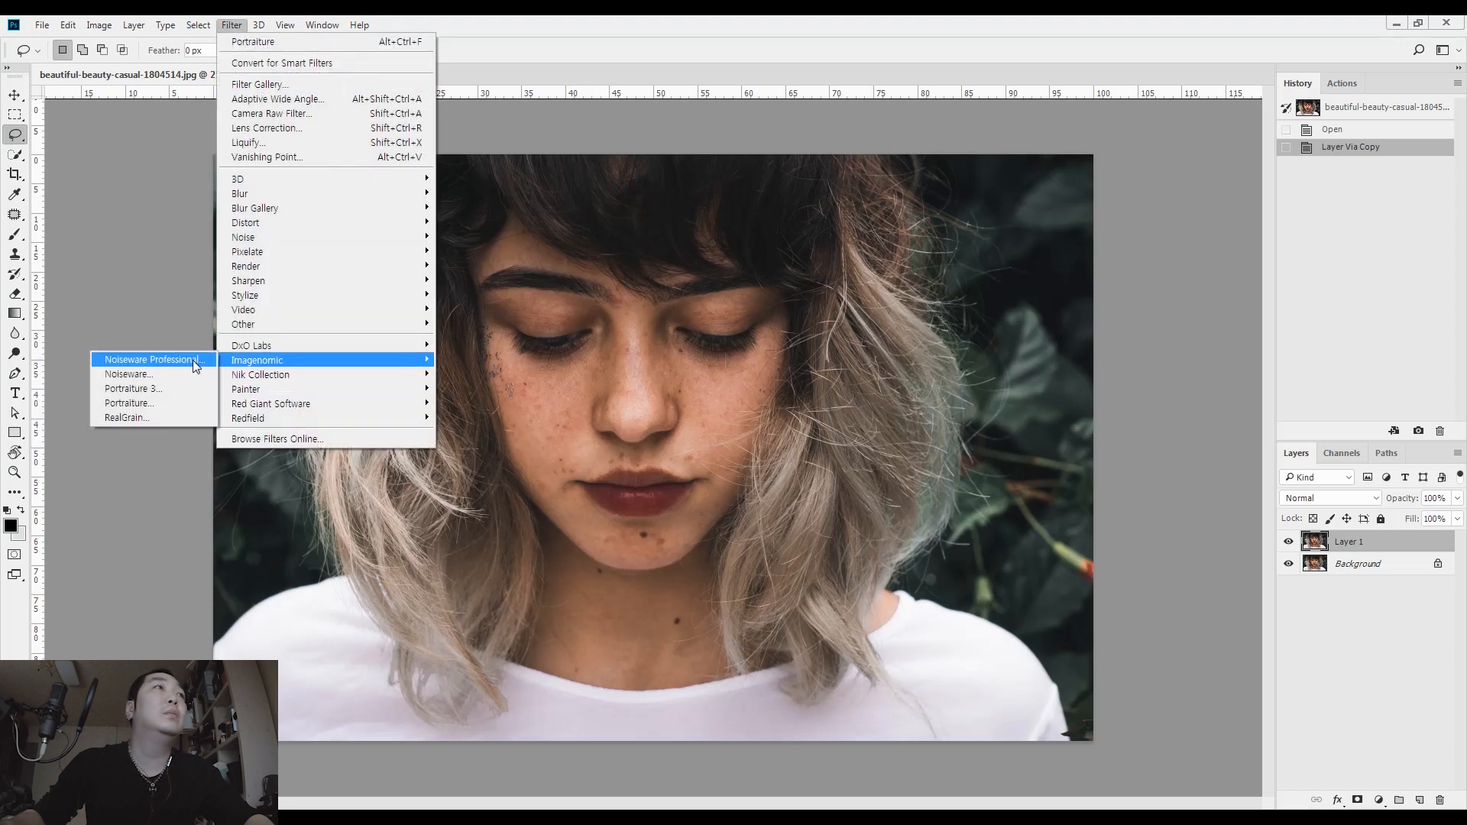
click(179, 398)
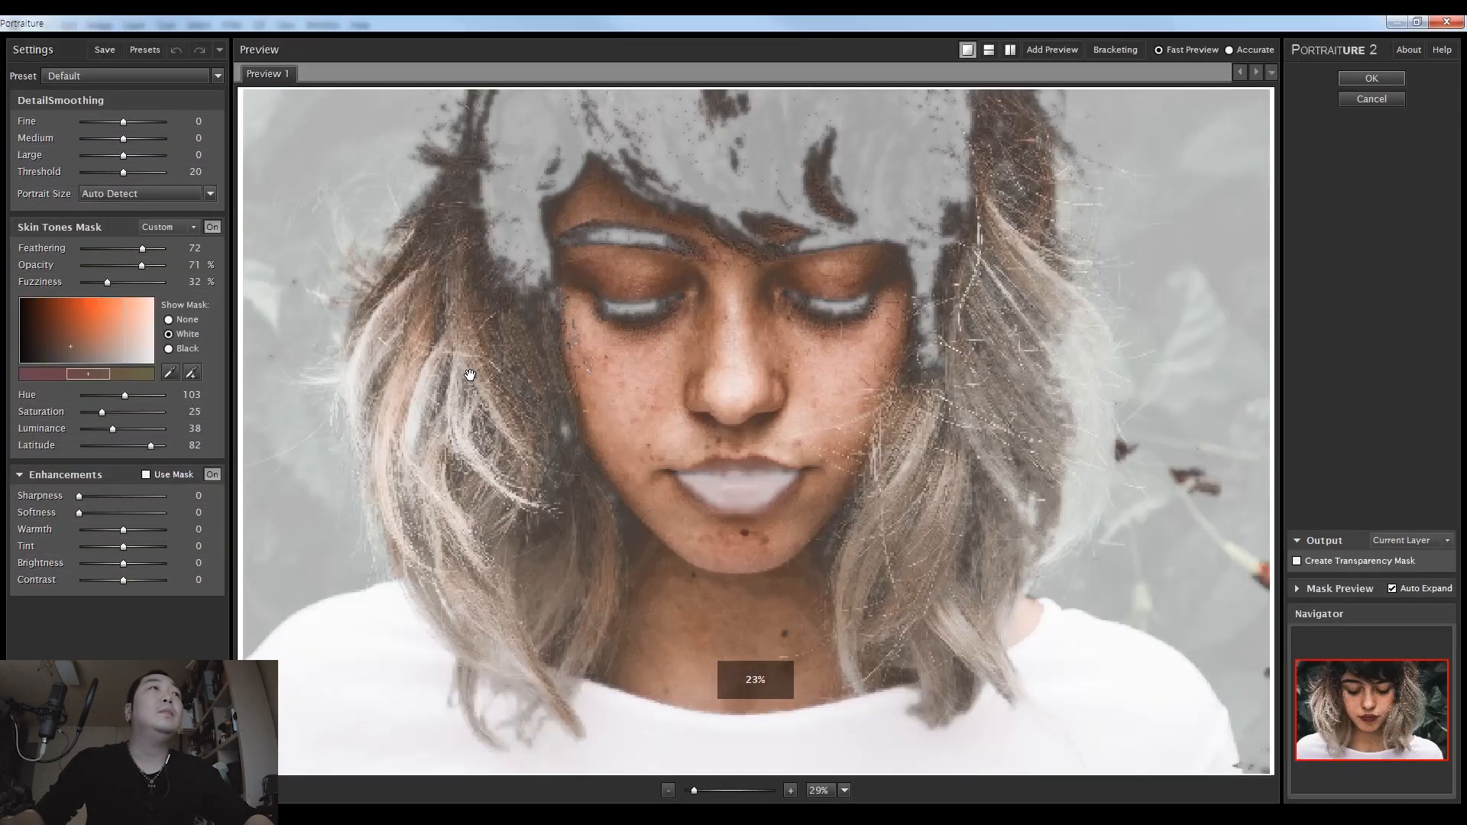
click(169, 320)
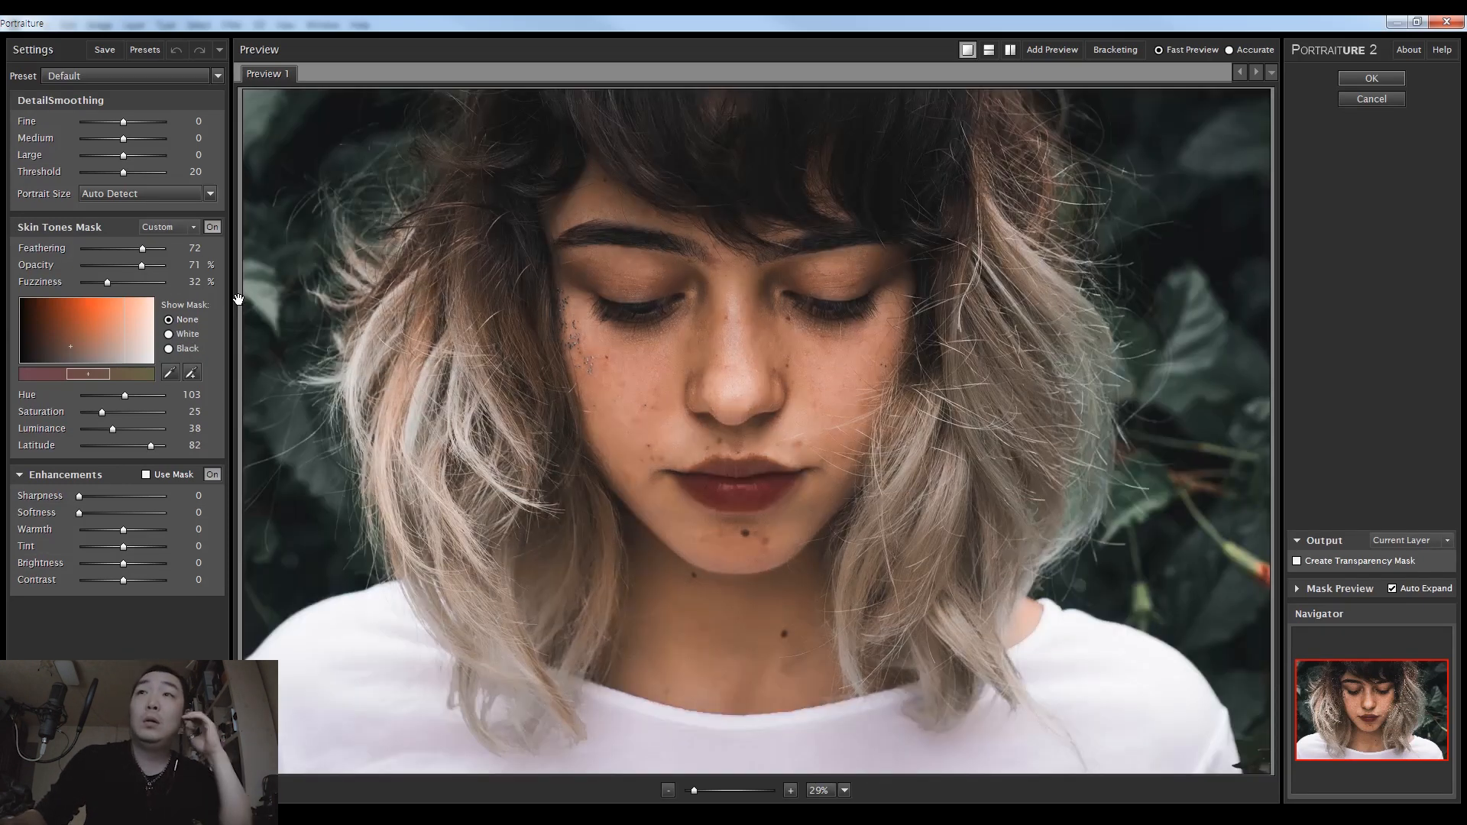
Sample skin tones from the nose and cheek for the skin tones mask and apply the smoothing to the current layer.
click(169, 372)
click(754, 372)
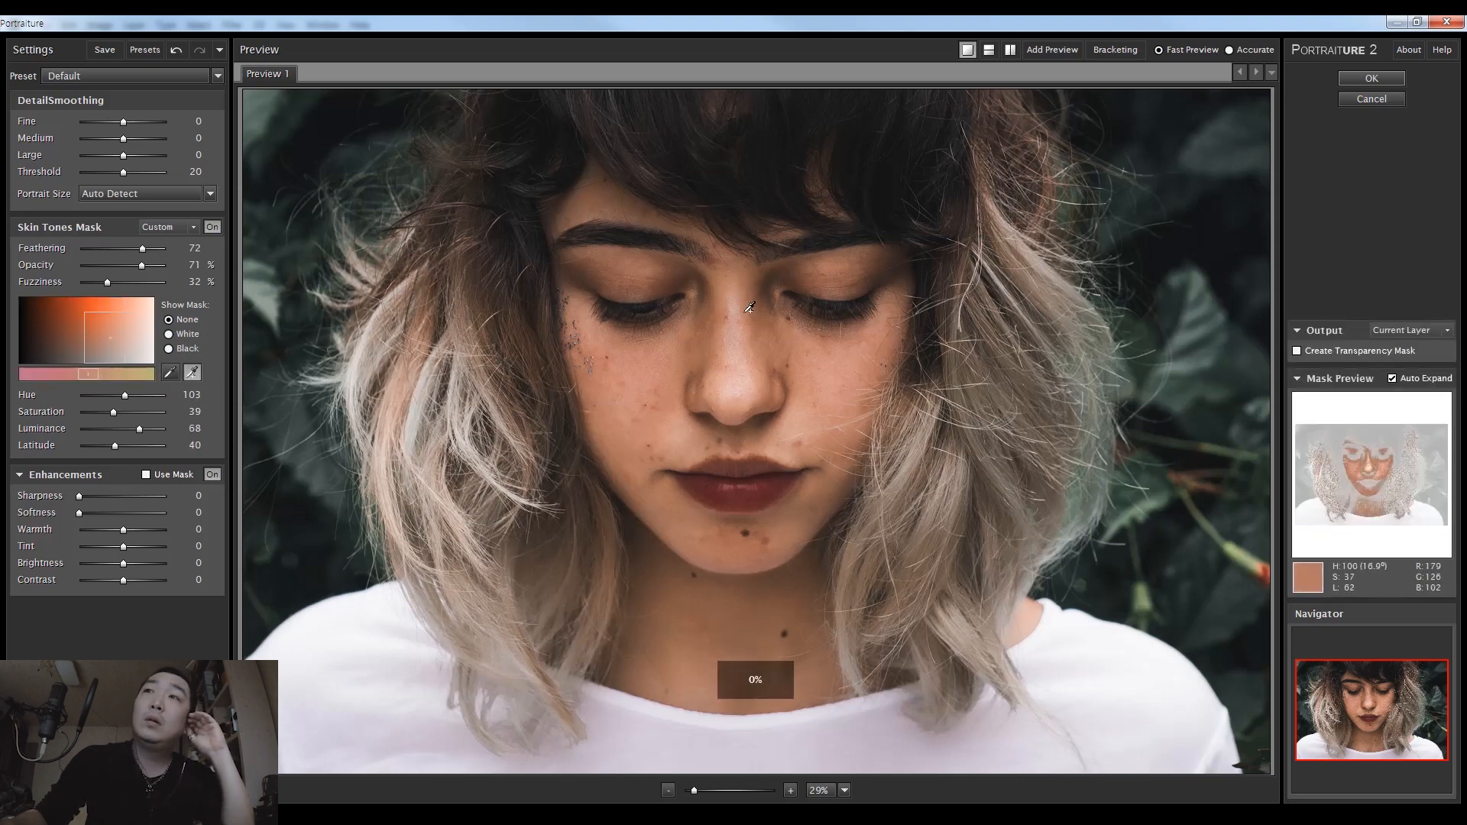
click(754, 372)
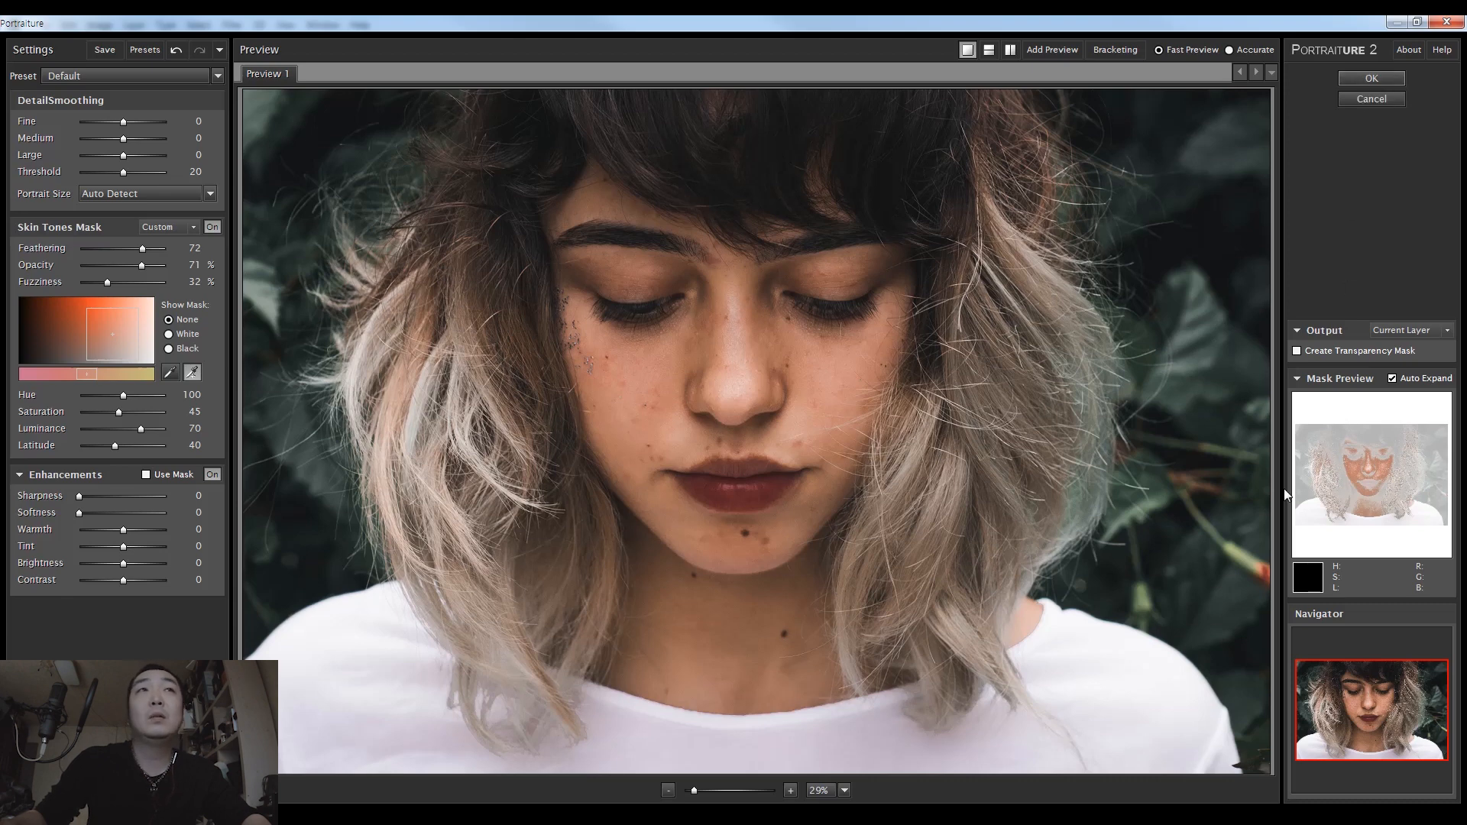
click(845, 386)
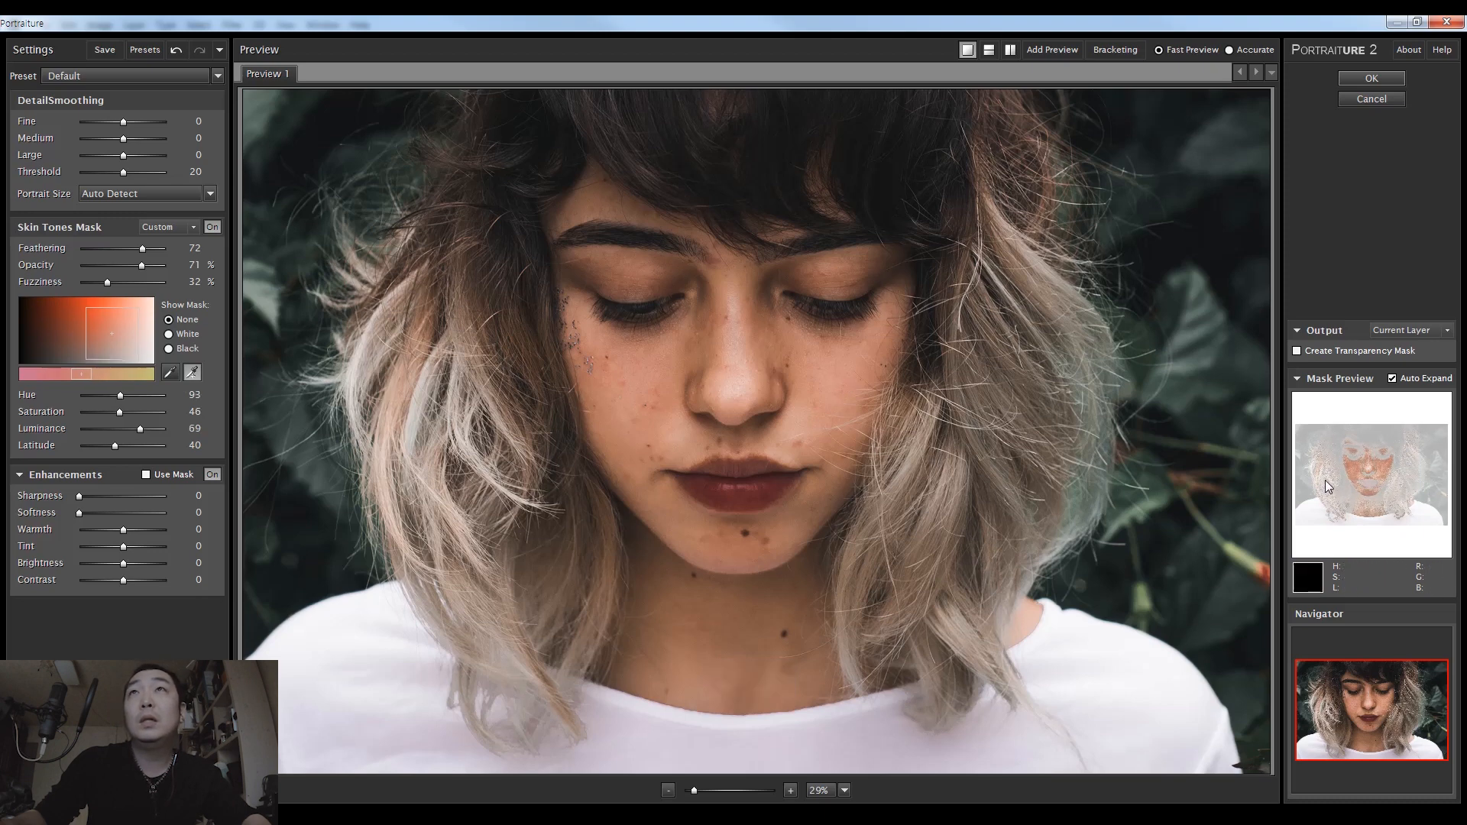
click(1371, 78)
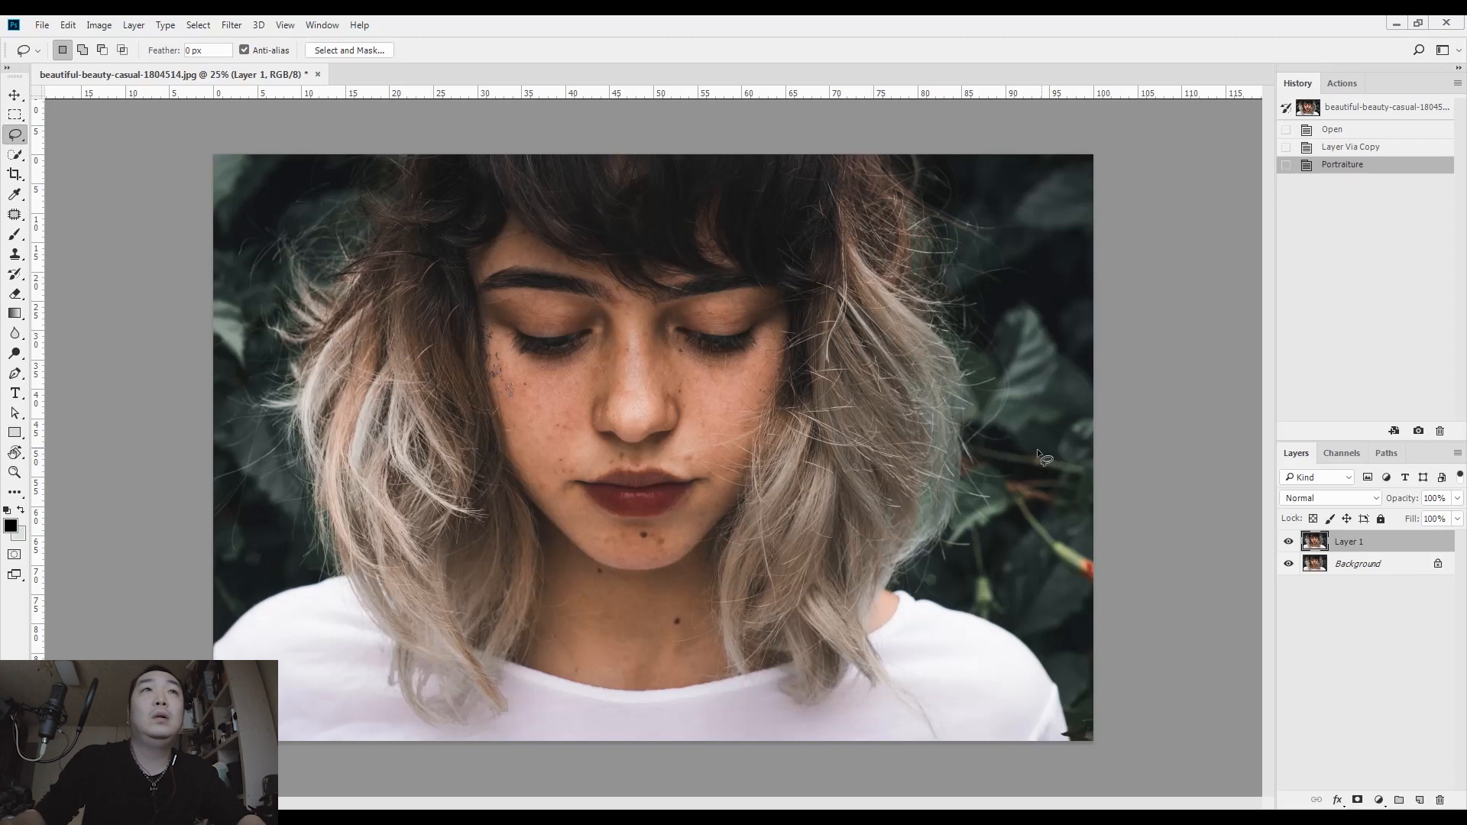
Compare the face with and without the smoothed Layer 1, both close up and in the full image.
scroll(782, 443, up, 3)
click(1288, 542)
click(1288, 542)
click(1288, 542)
click(1288, 542)
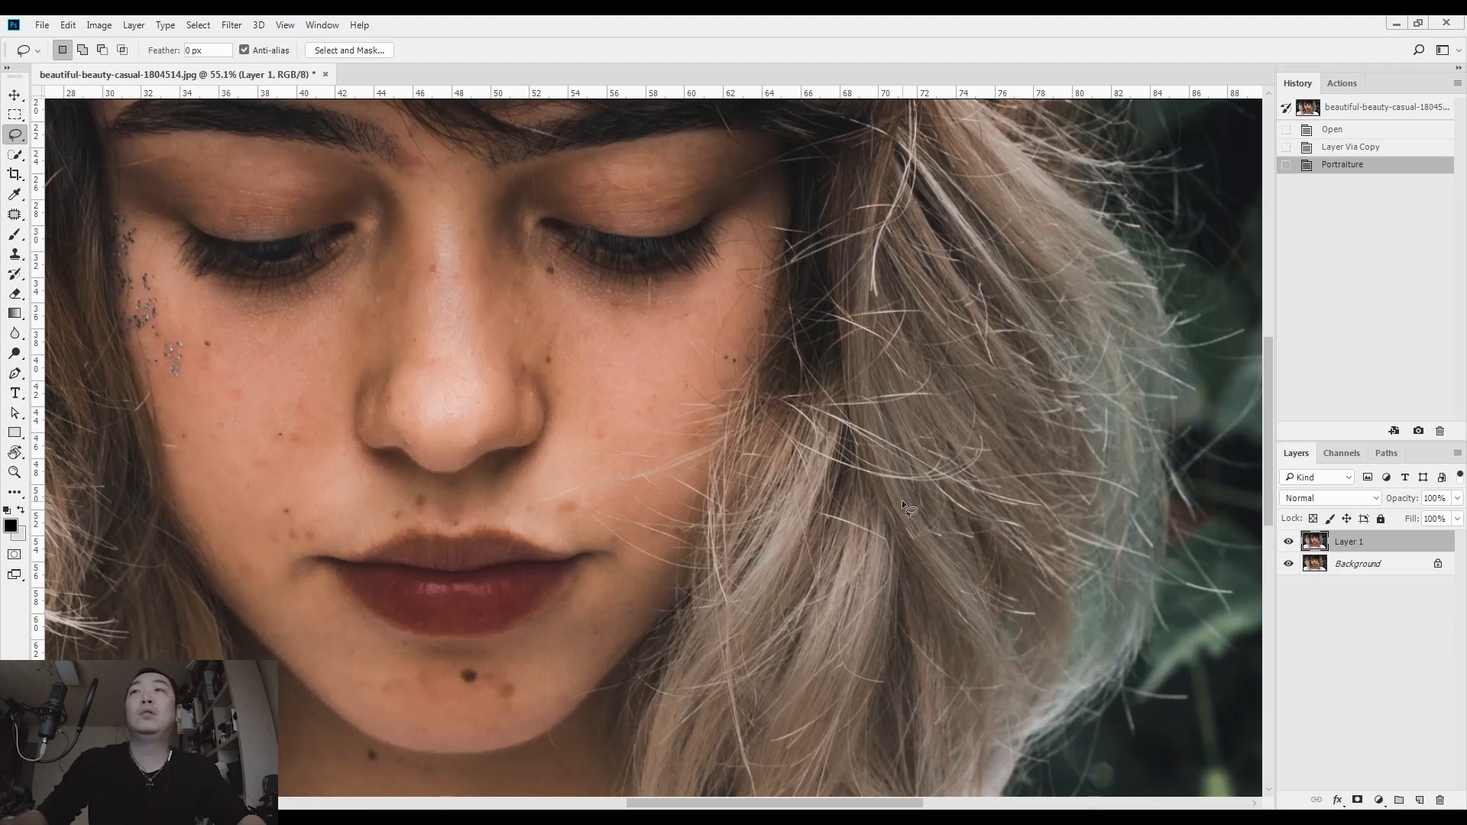
scroll(900, 498, down, 1)
scroll(868, 475, down, 1)
drag(1382, 548, 1444, 763)
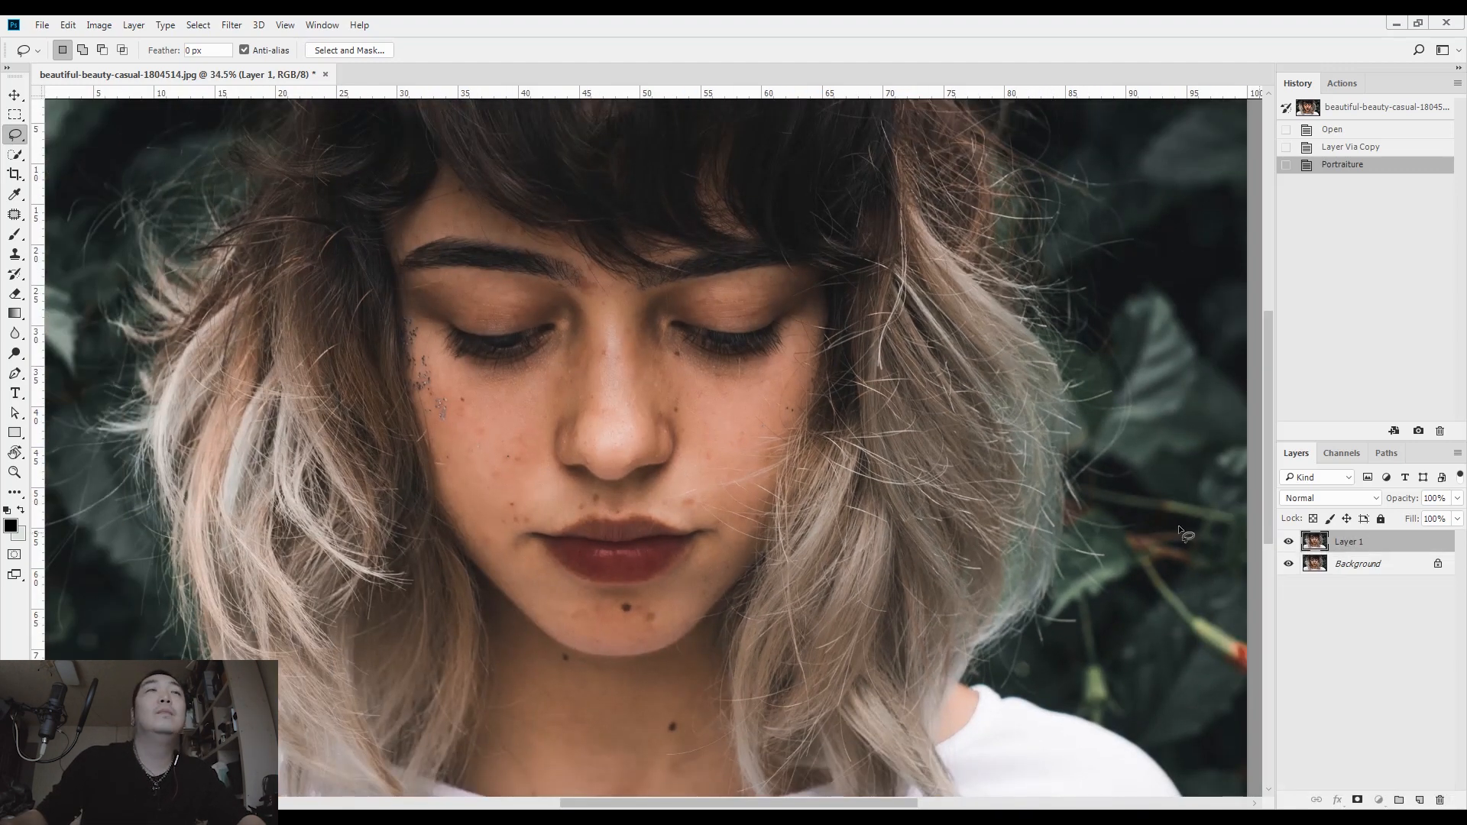
scroll(819, 455, down, 1)
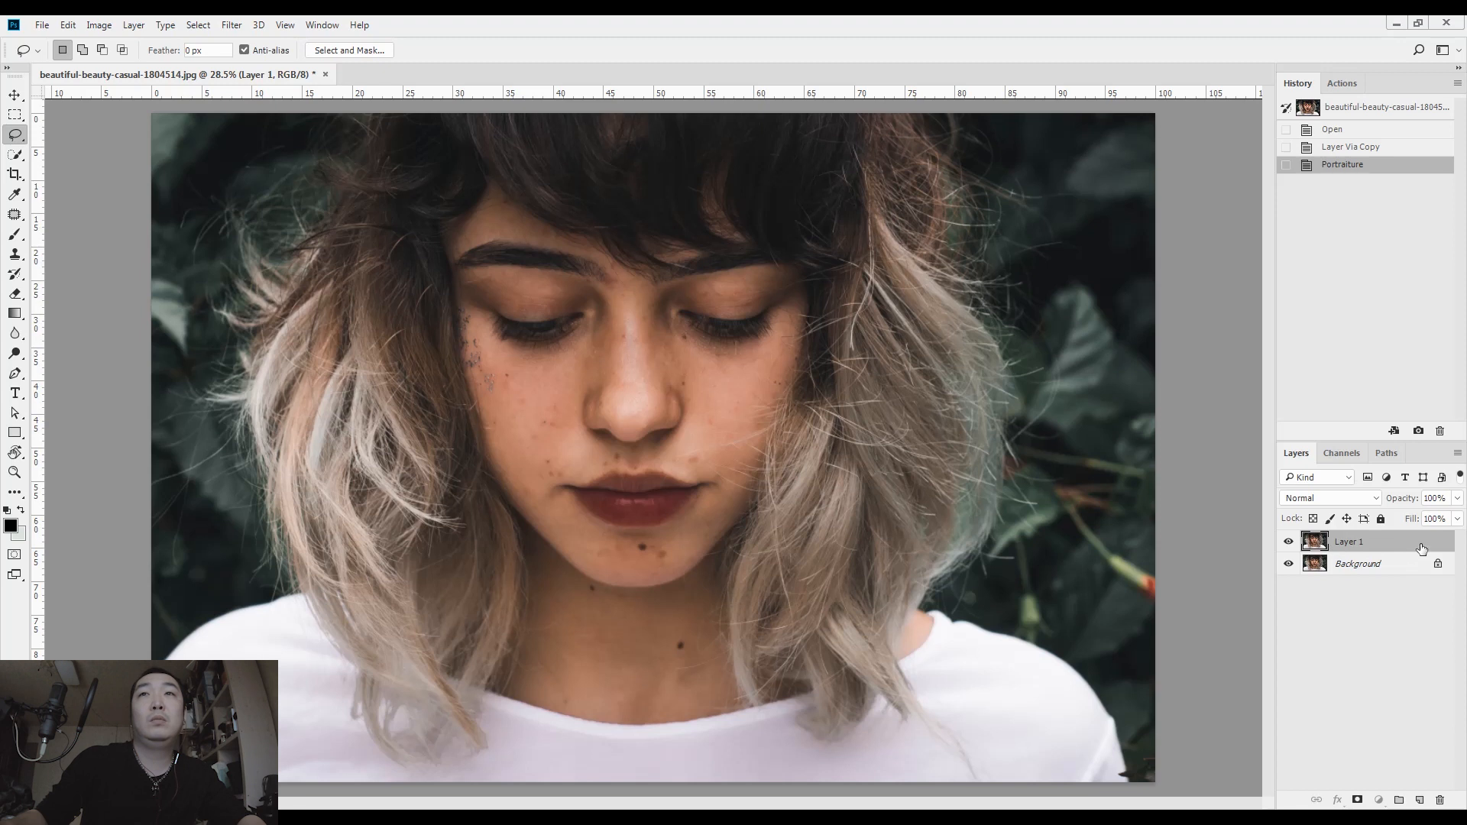
click(1288, 541)
click(1288, 542)
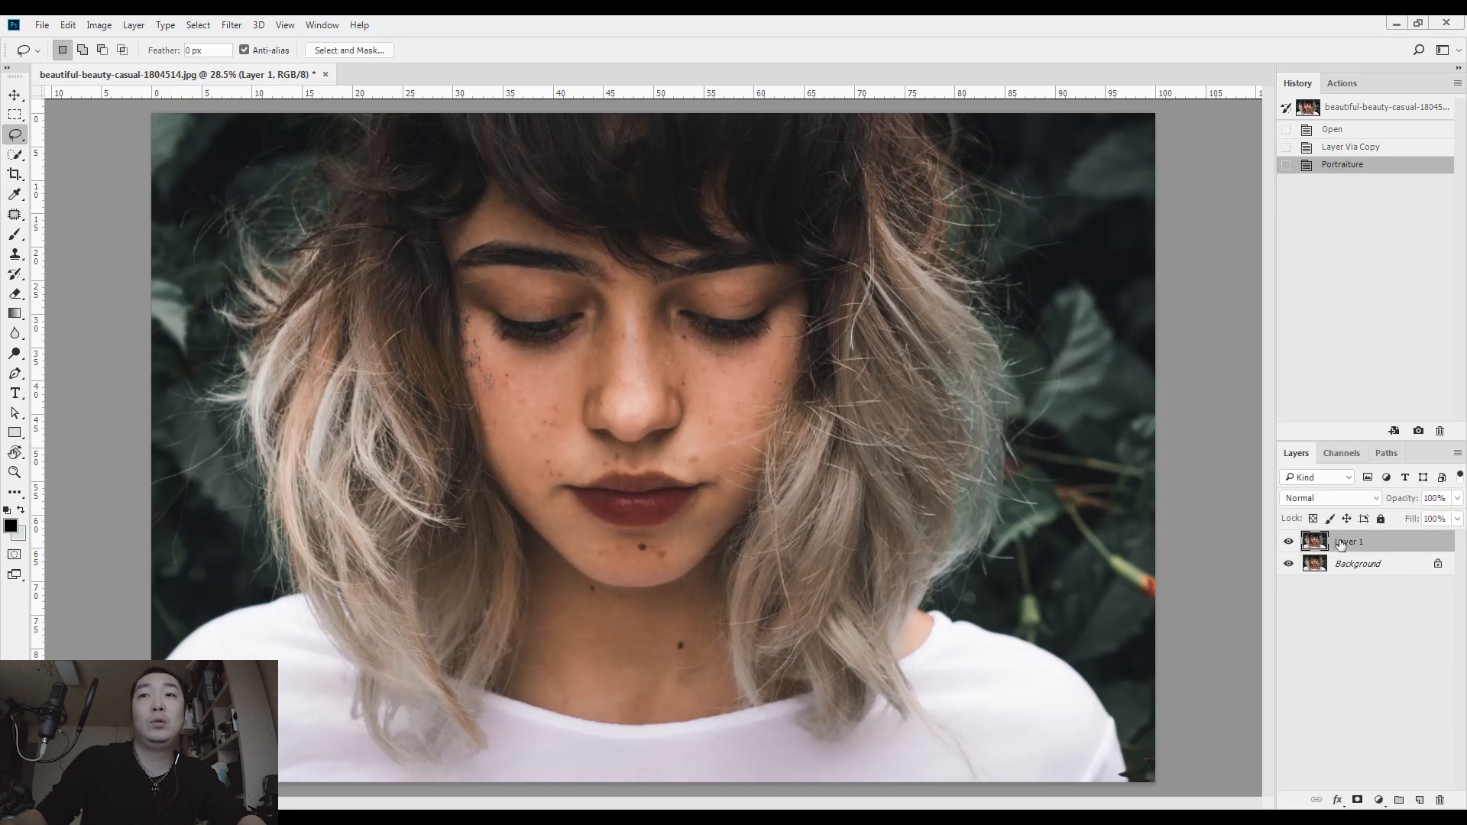
Add a layer mask to Layer 1 and paint black with a size 600 brush over the hair beside the woman's left cheek.
click(1357, 800)
key(b)
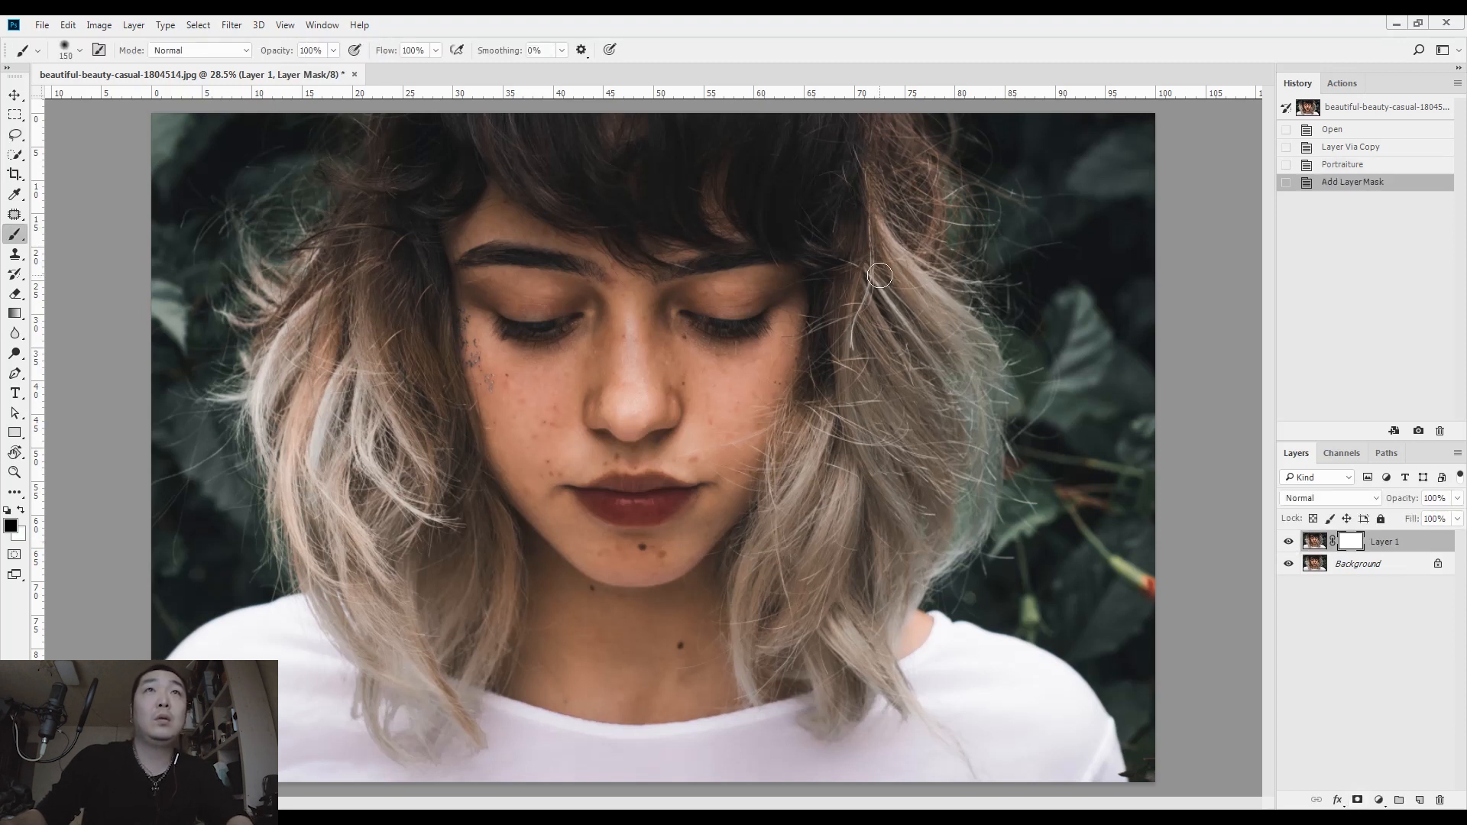
key(bracketright)
key(bracketright)
key(bracketright)
key(bracketright)
key(bracketright)
key(bracketright)
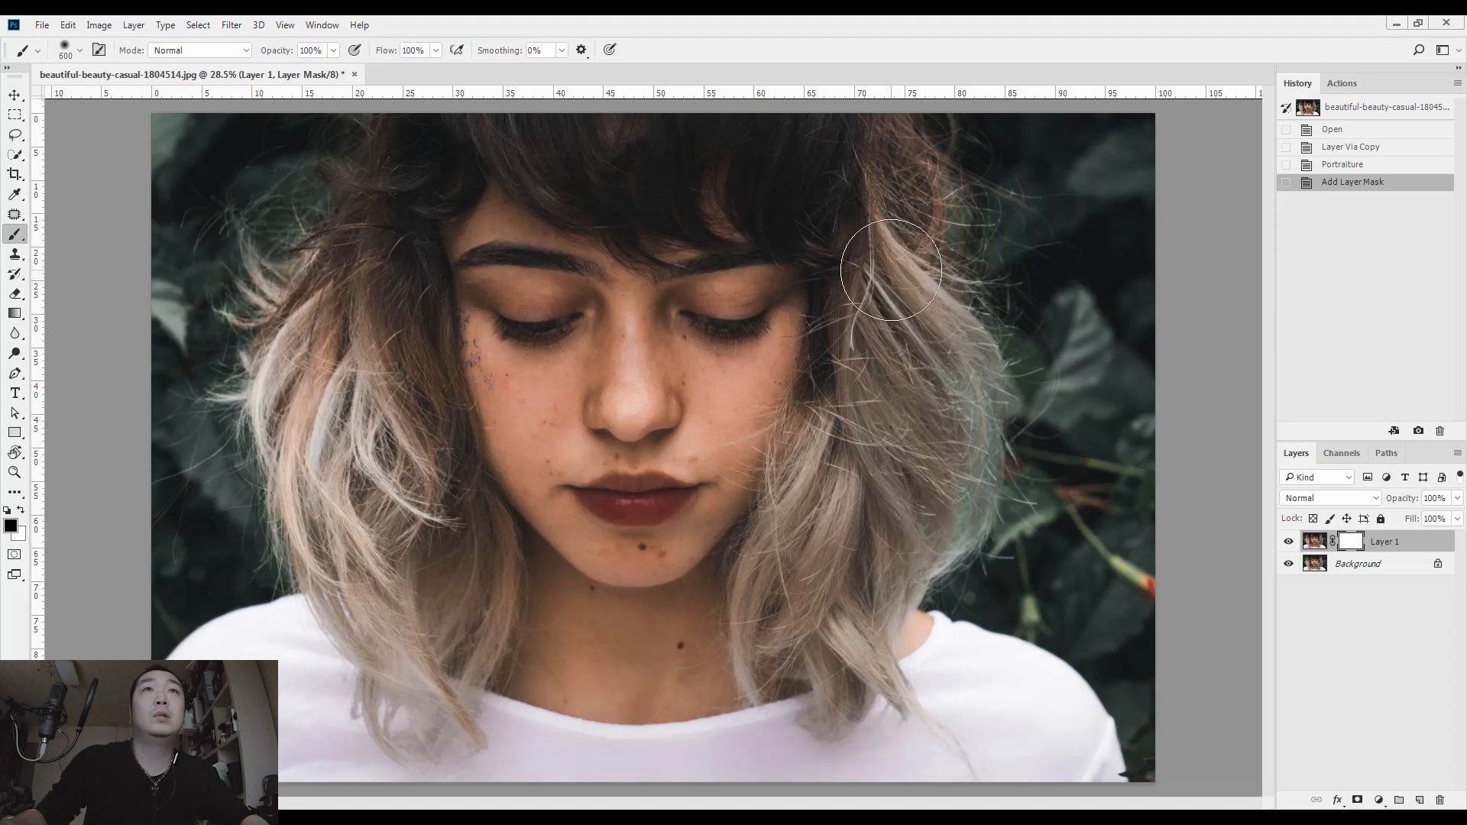
click(949, 487)
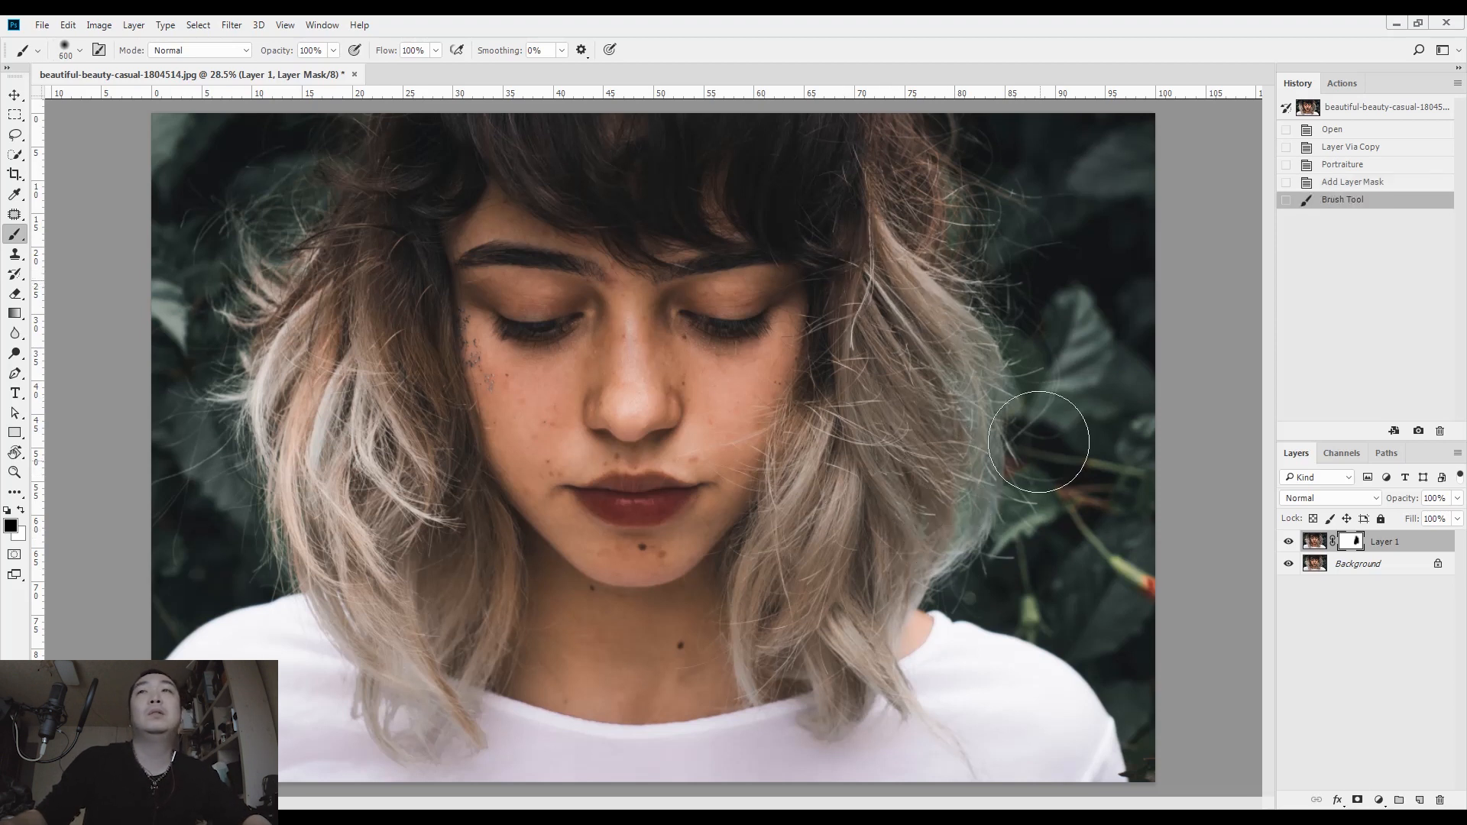
Delete the masked Layer 1 and duplicate the Background layer again.
drag(1421, 548, 1440, 800)
key(ctrl+j)
key(l)
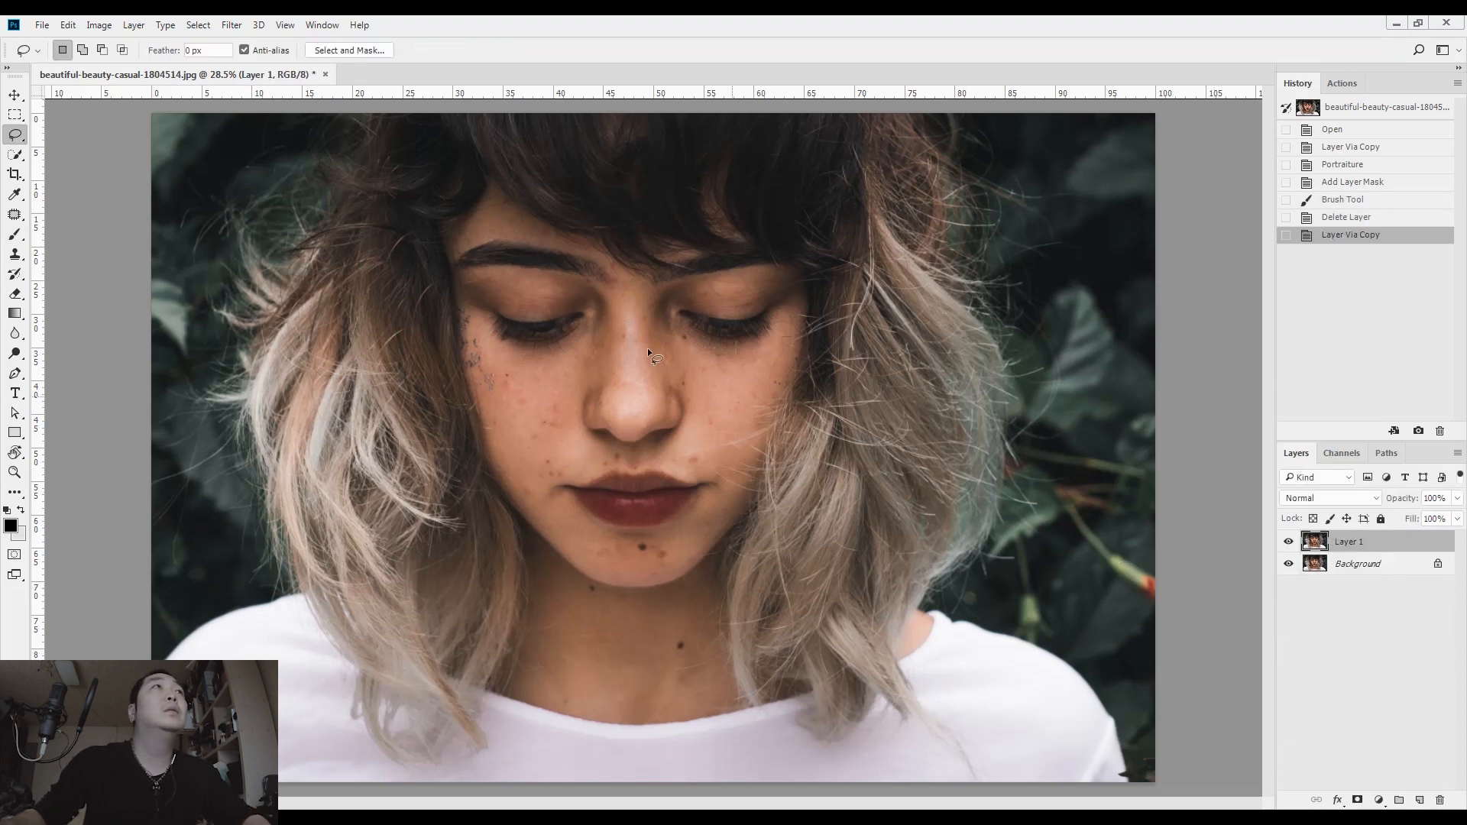
Open the Imagenomic Portraiture filter and set its output to New Layer with Create Transparency Mask enabled.
click(232, 25)
mouse_move(262, 370)
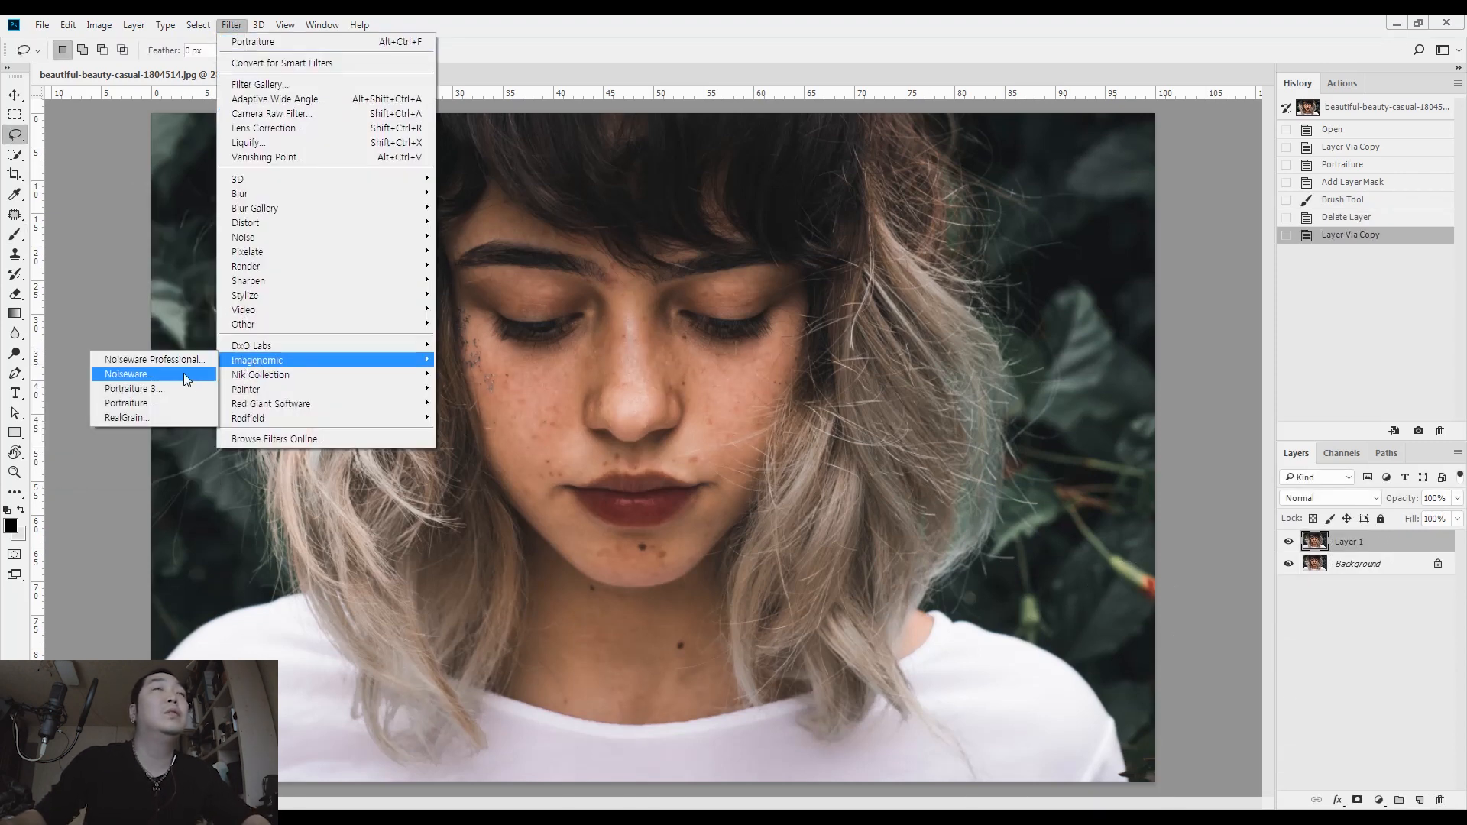
click(187, 402)
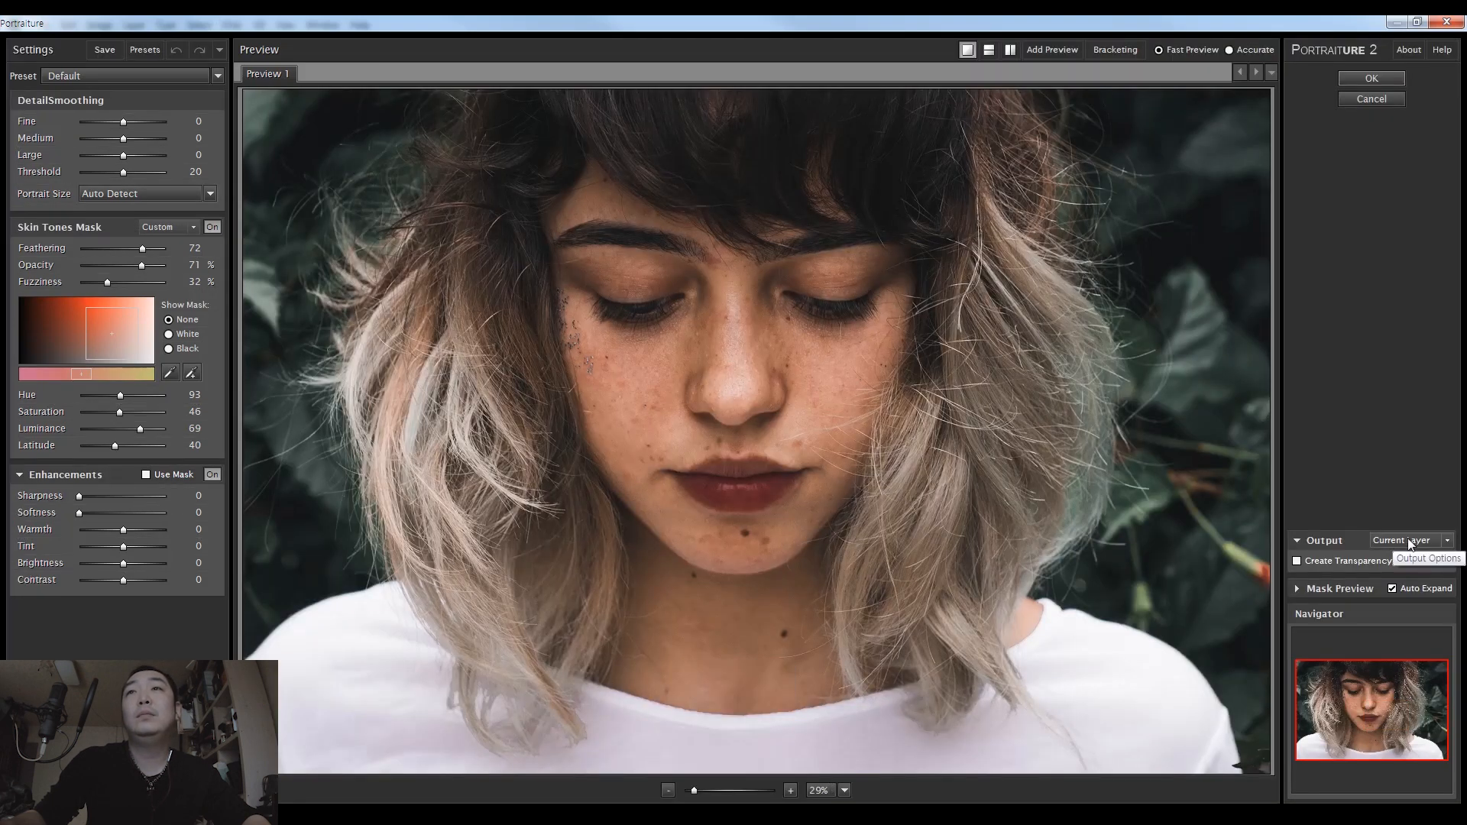
click(1407, 539)
click(1395, 577)
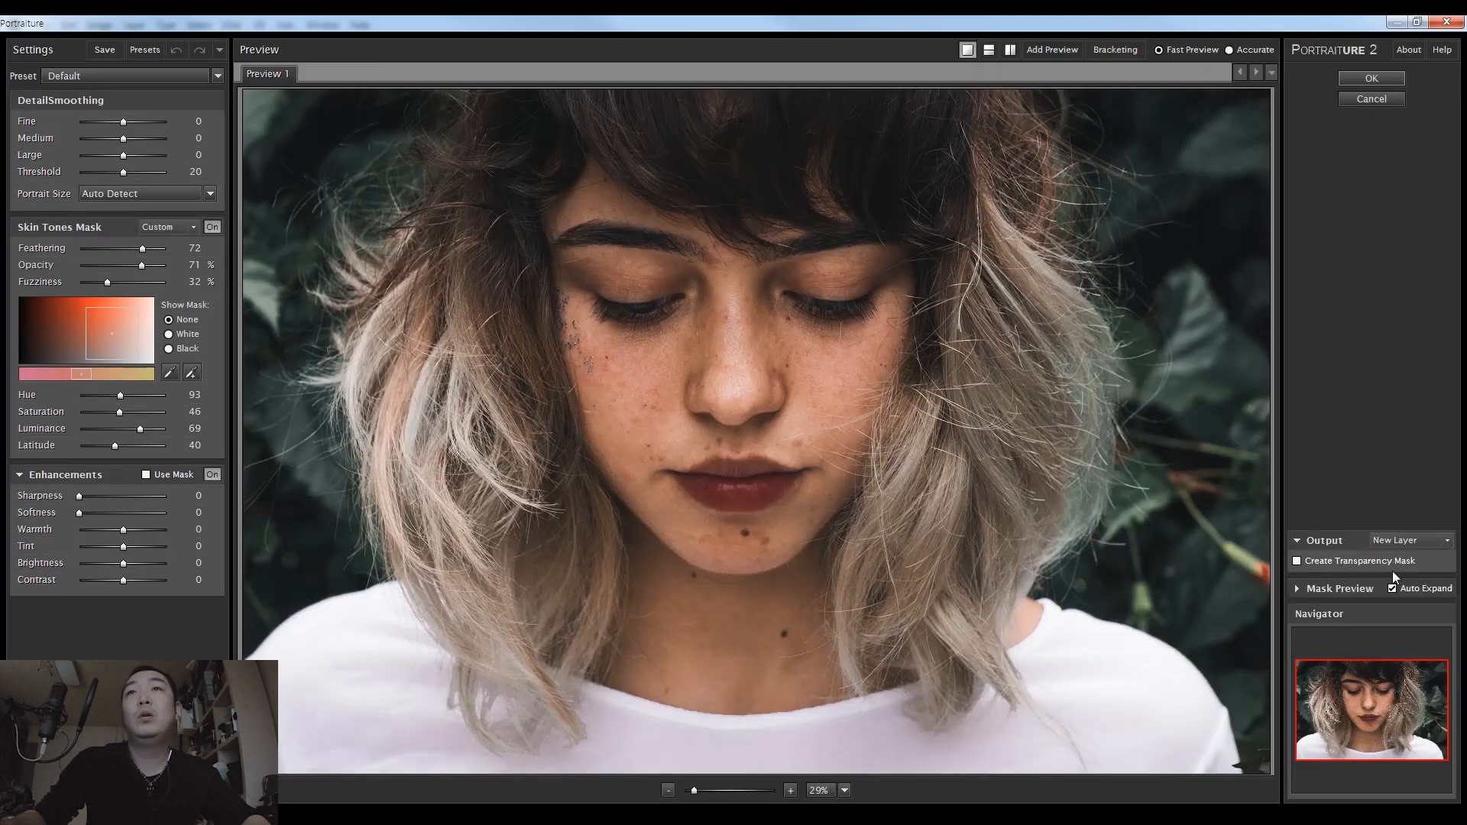
click(1297, 563)
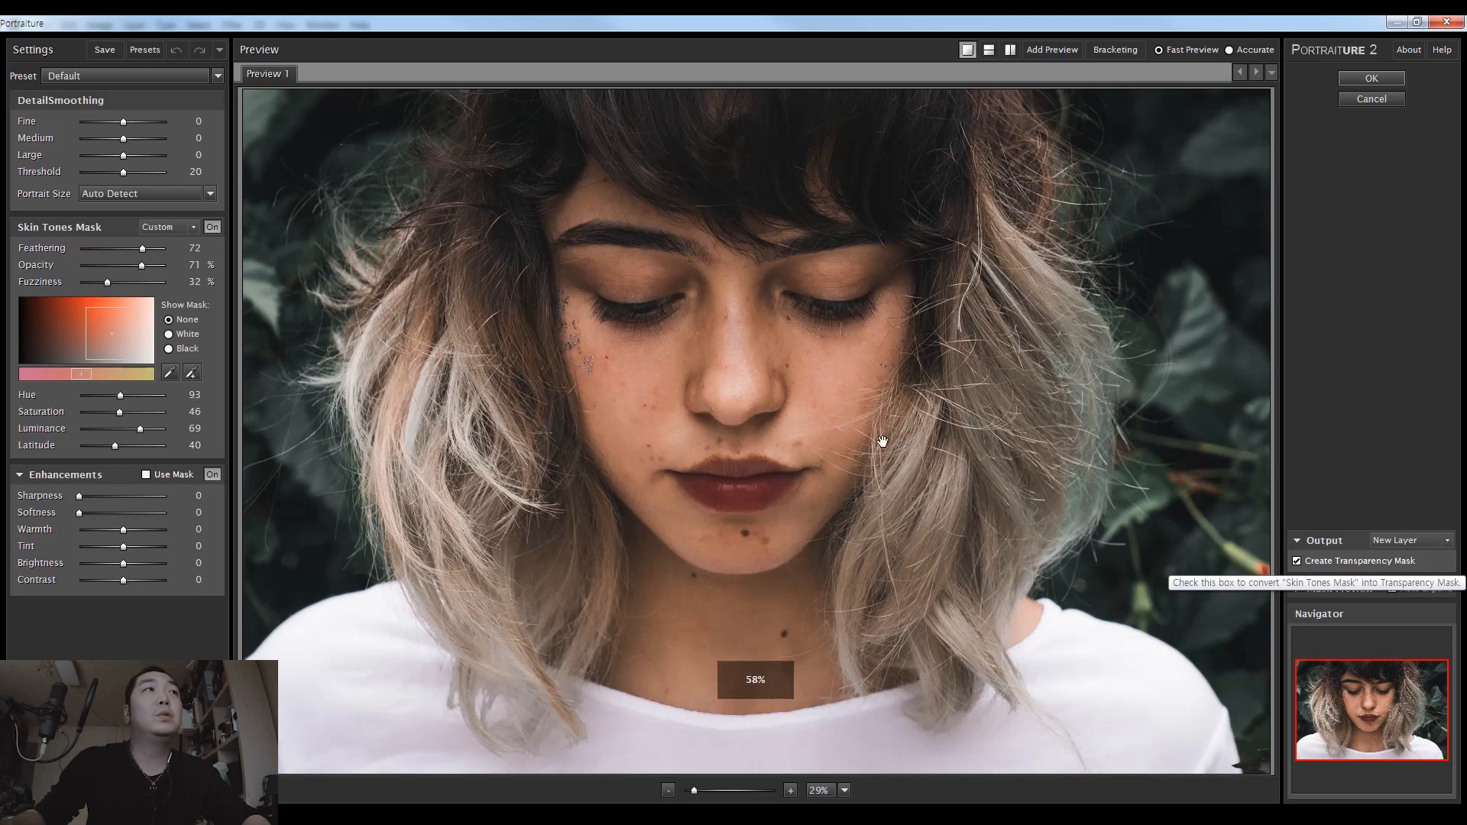
Pick the mask colour from the skin beside the nose and on the cheek, and apply the Portraiture smoothing.
click(171, 374)
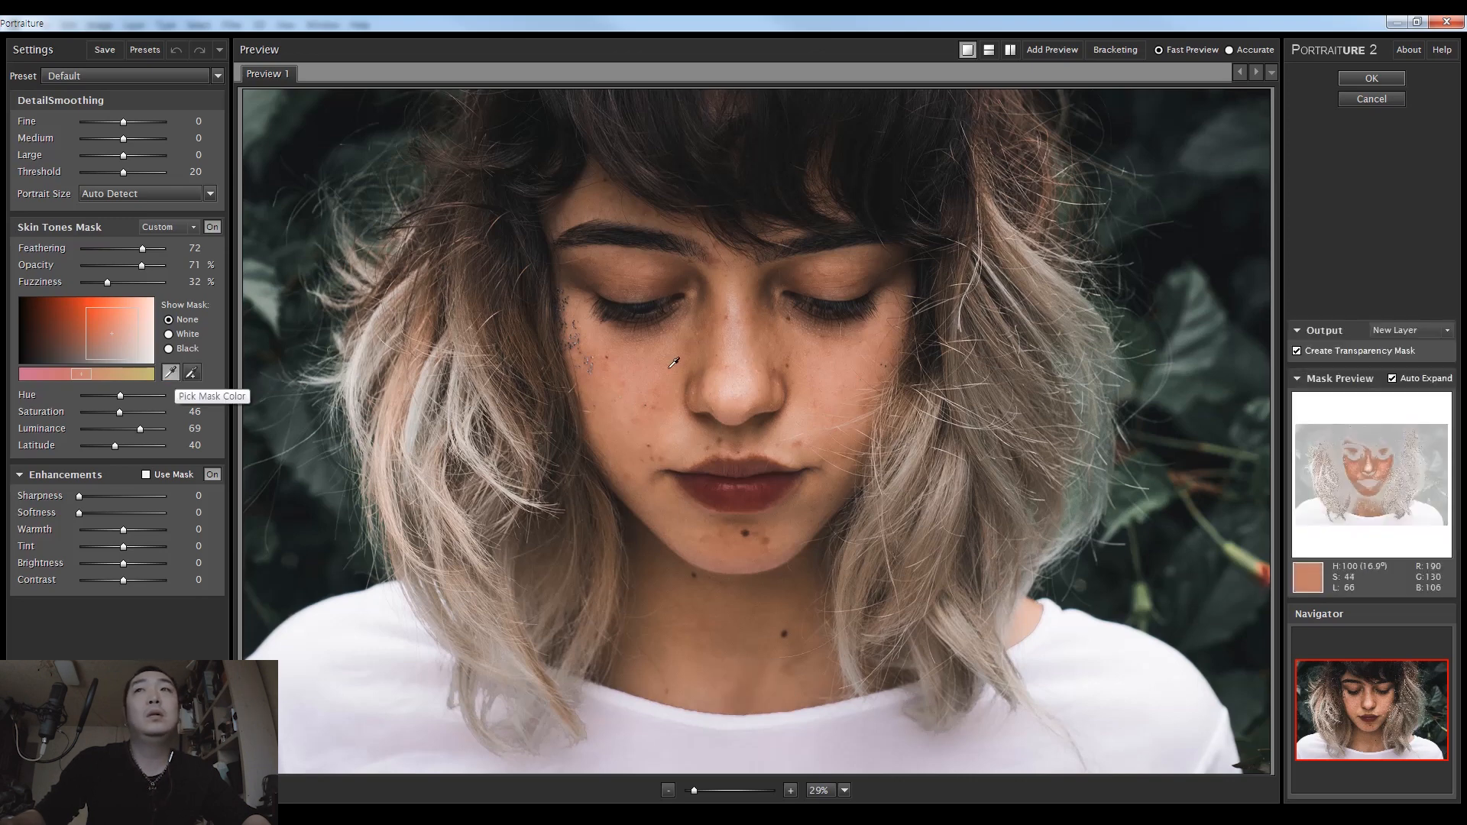
click(700, 389)
click(658, 428)
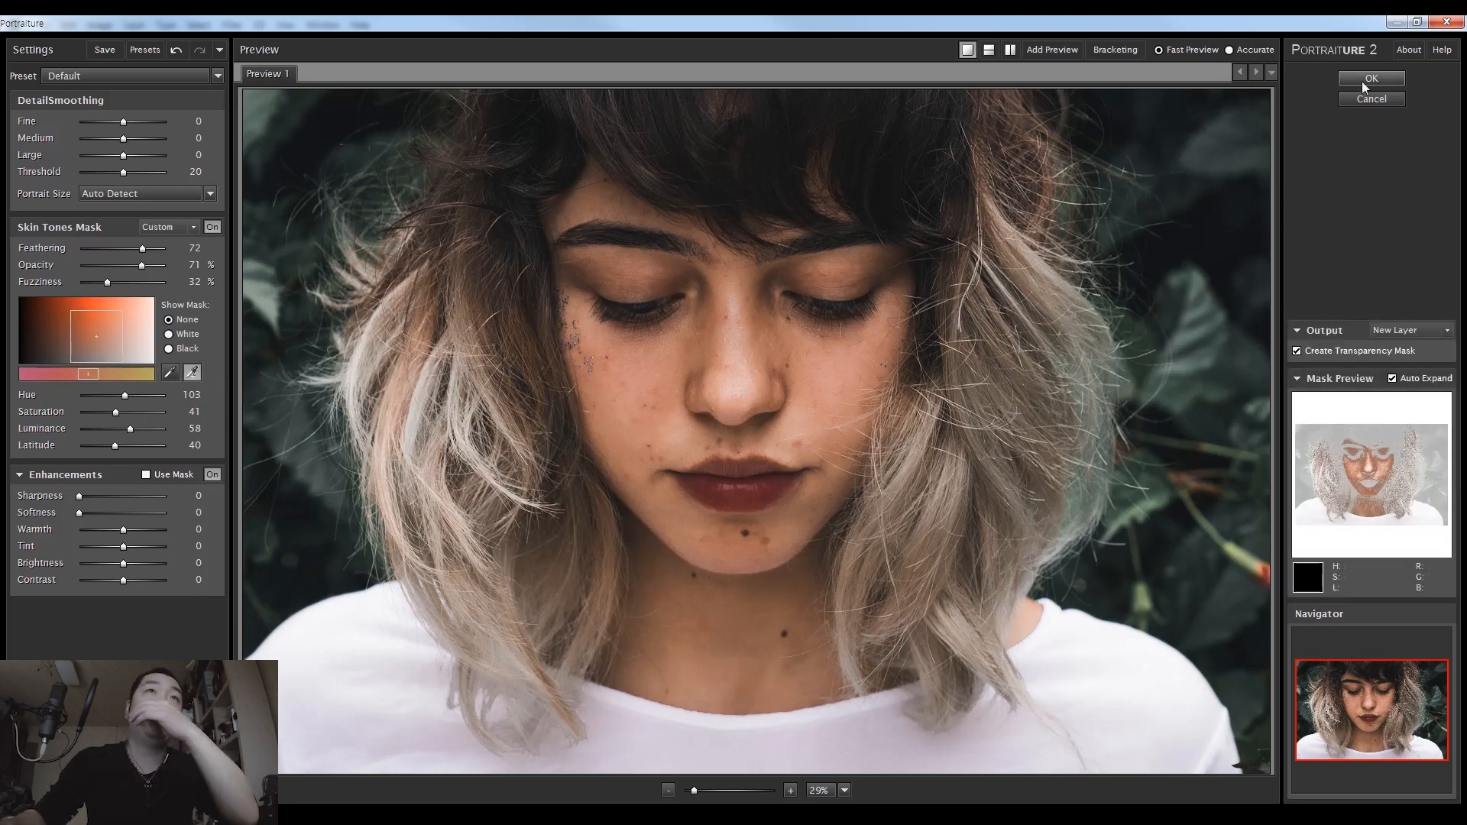
click(1371, 78)
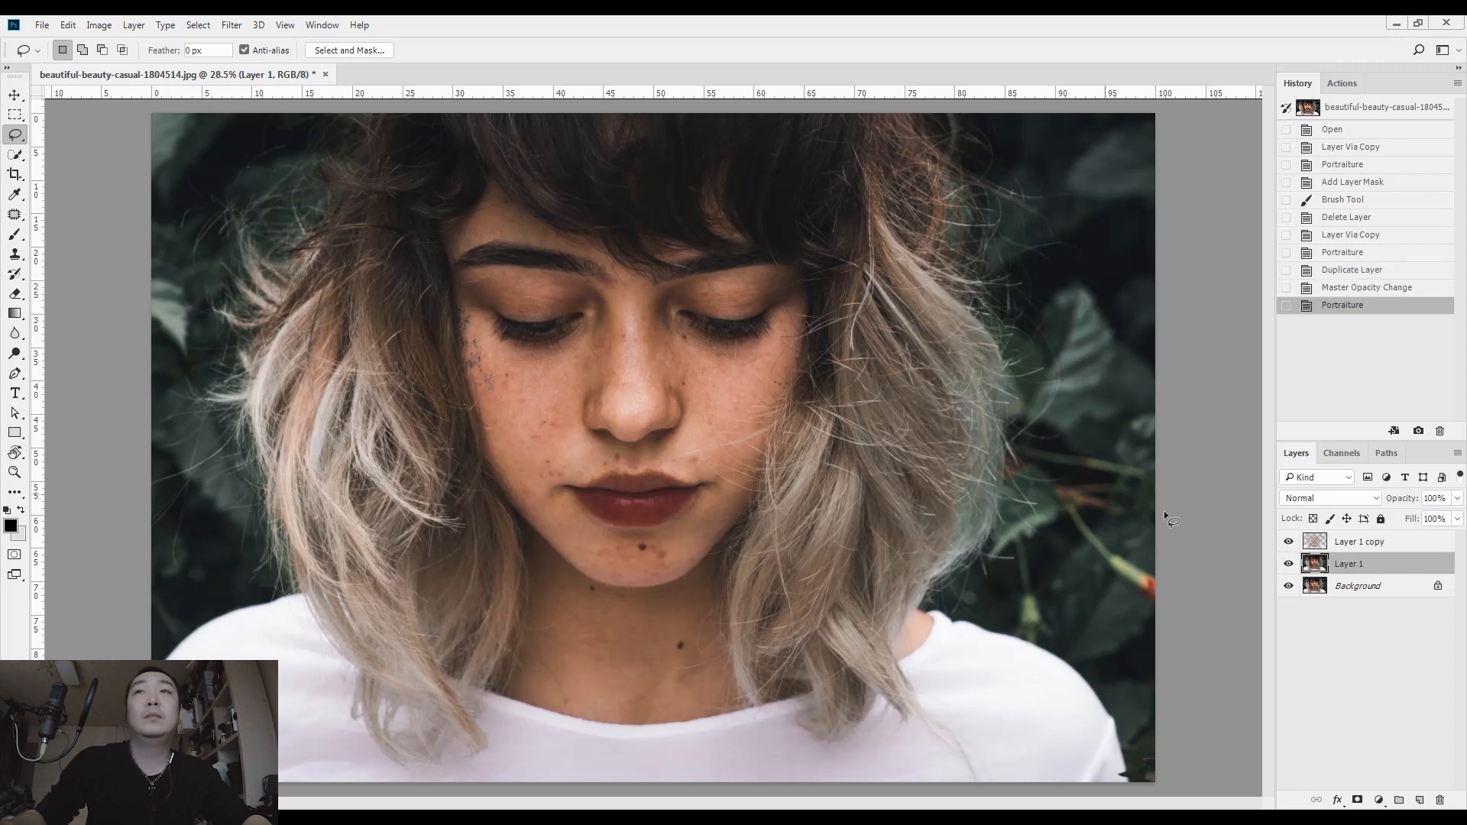
With Layer 1 and Background temporarily hidden, lasso the hair on both sides of the face and clear it from Layer 1 copy.
drag(1288, 565, 1296, 604)
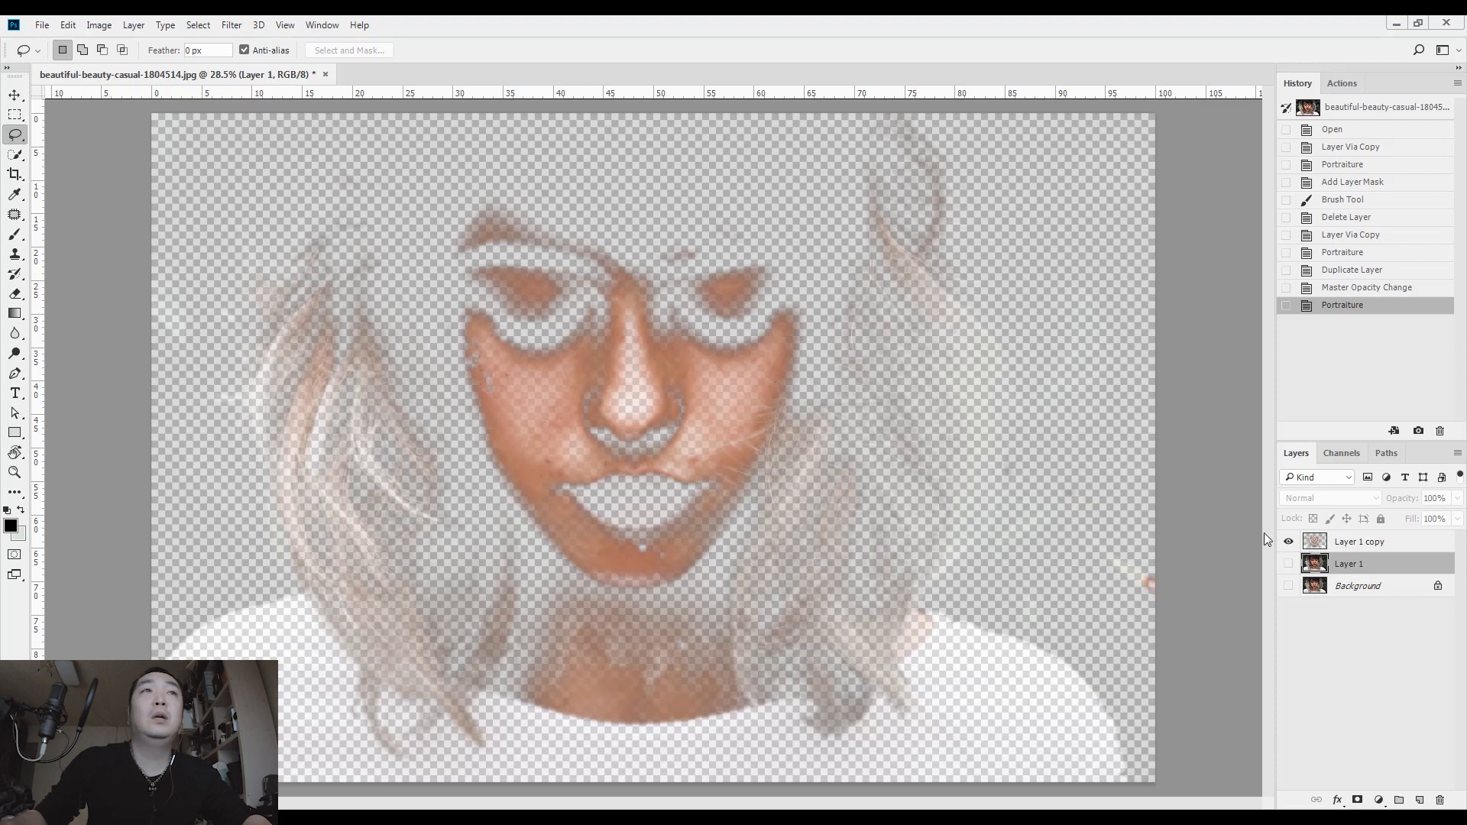
scroll(752, 499, down, 2)
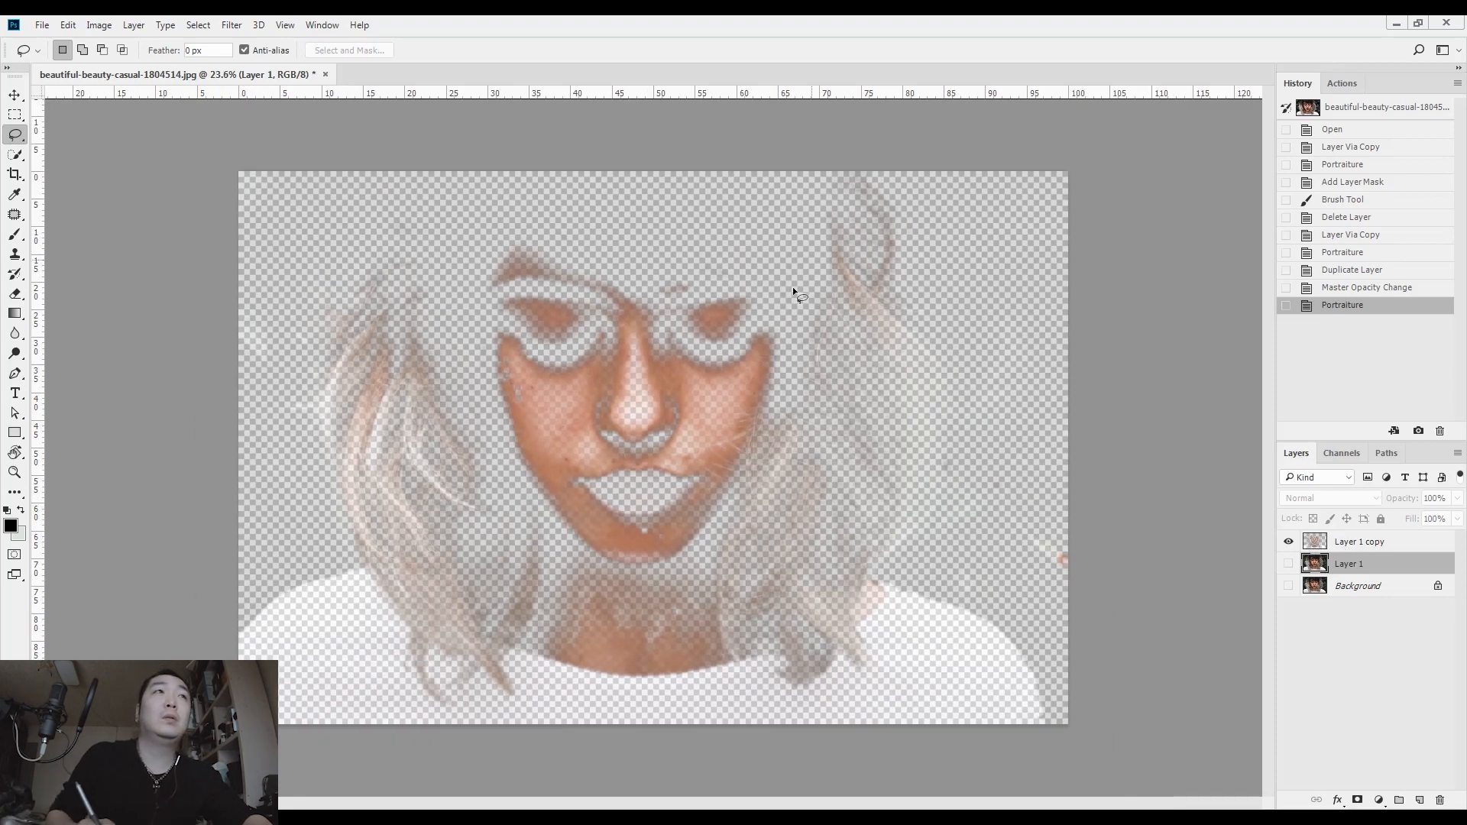
mouse_move(236, 296)
mouse_down()
mouse_move(285, 193)
mouse_move(384, 199)
mouse_up()
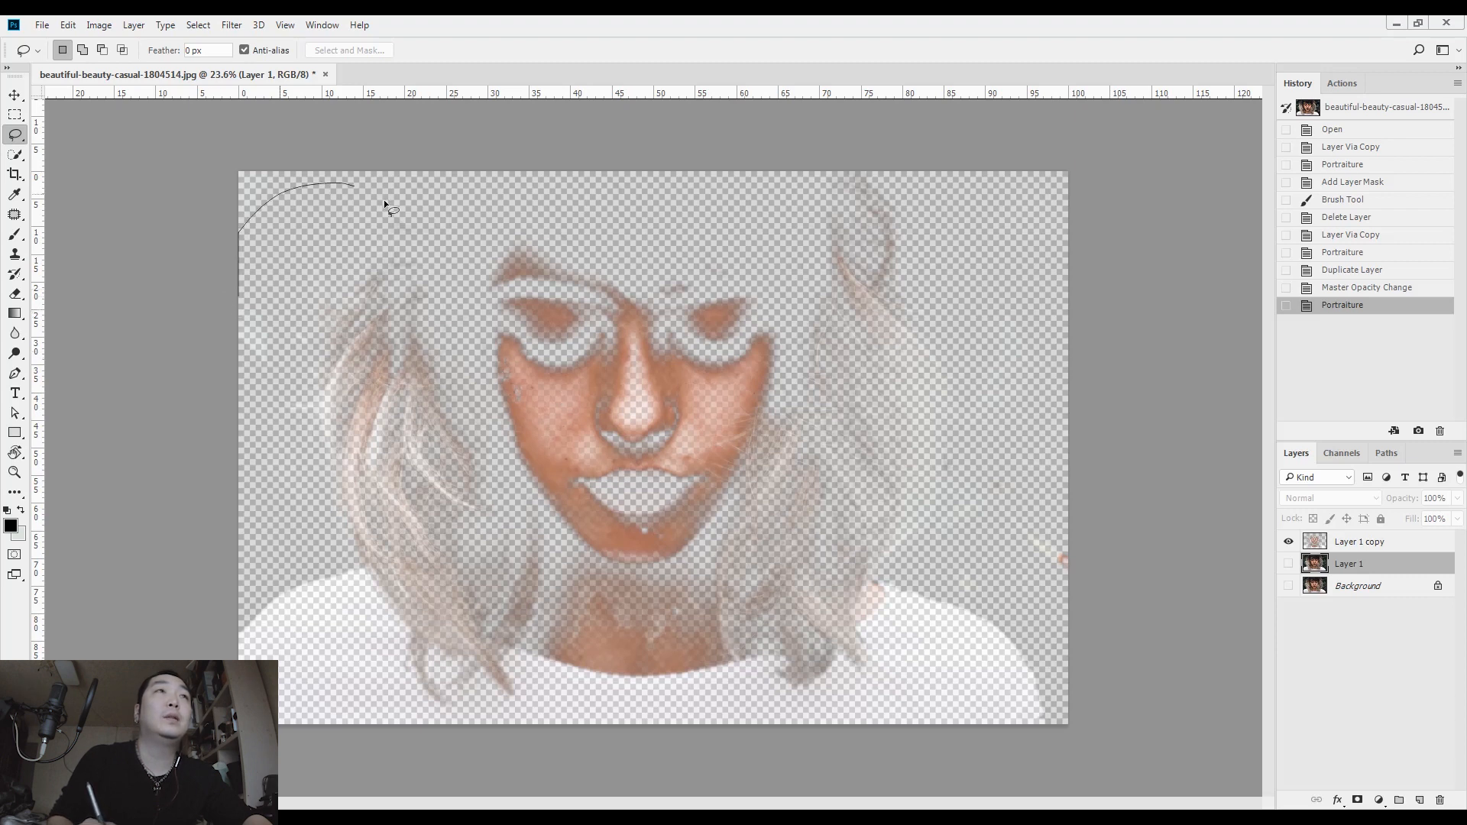
mouse_move(502, 467)
mouse_down()
mouse_move(543, 580)
mouse_move(498, 722)
mouse_move(229, 341)
mouse_up()
key(shift)
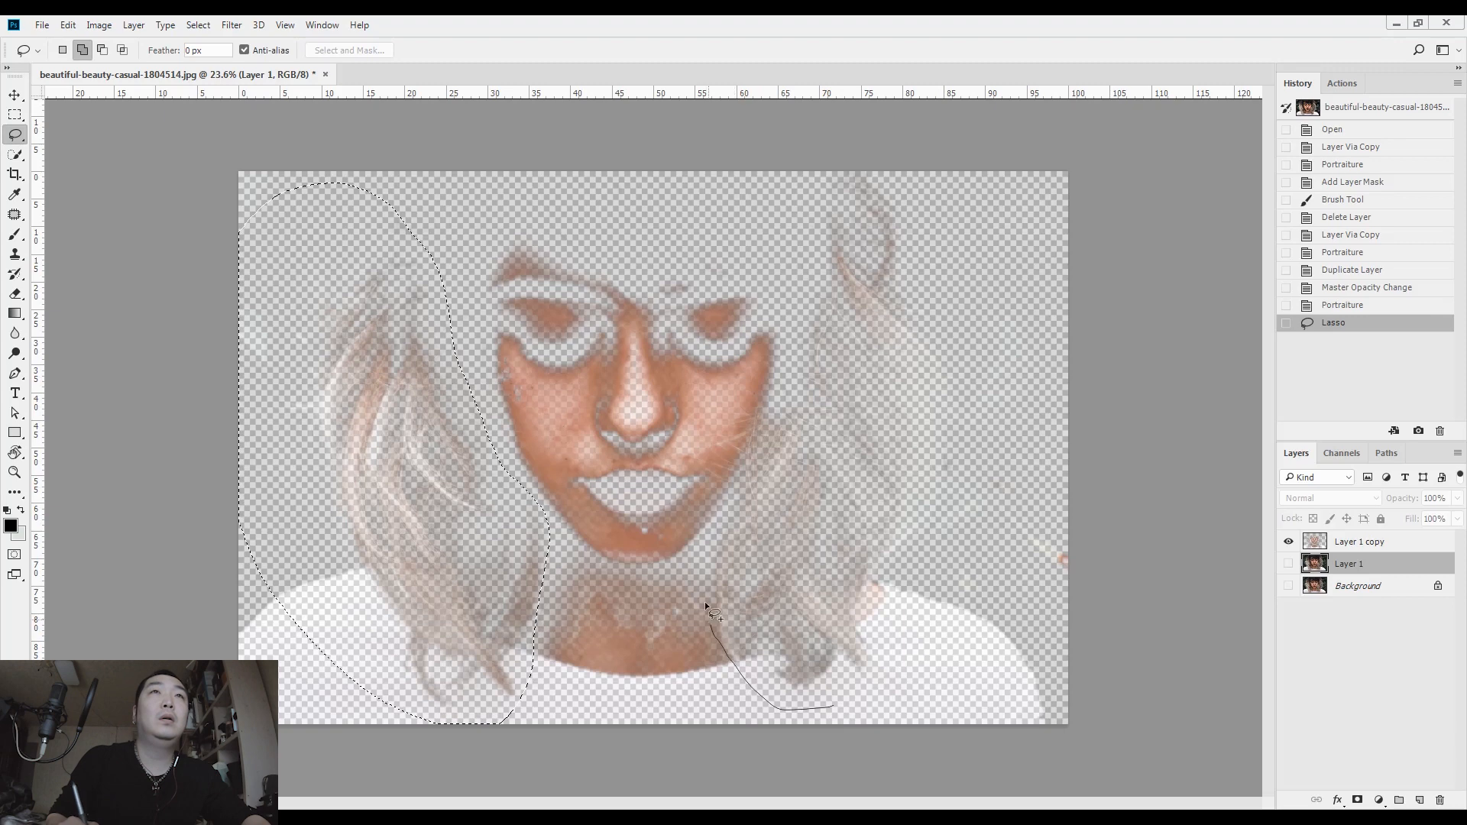
mouse_move(763, 437)
mouse_down()
mouse_move(802, 183)
mouse_move(991, 419)
mouse_move(882, 722)
mouse_up()
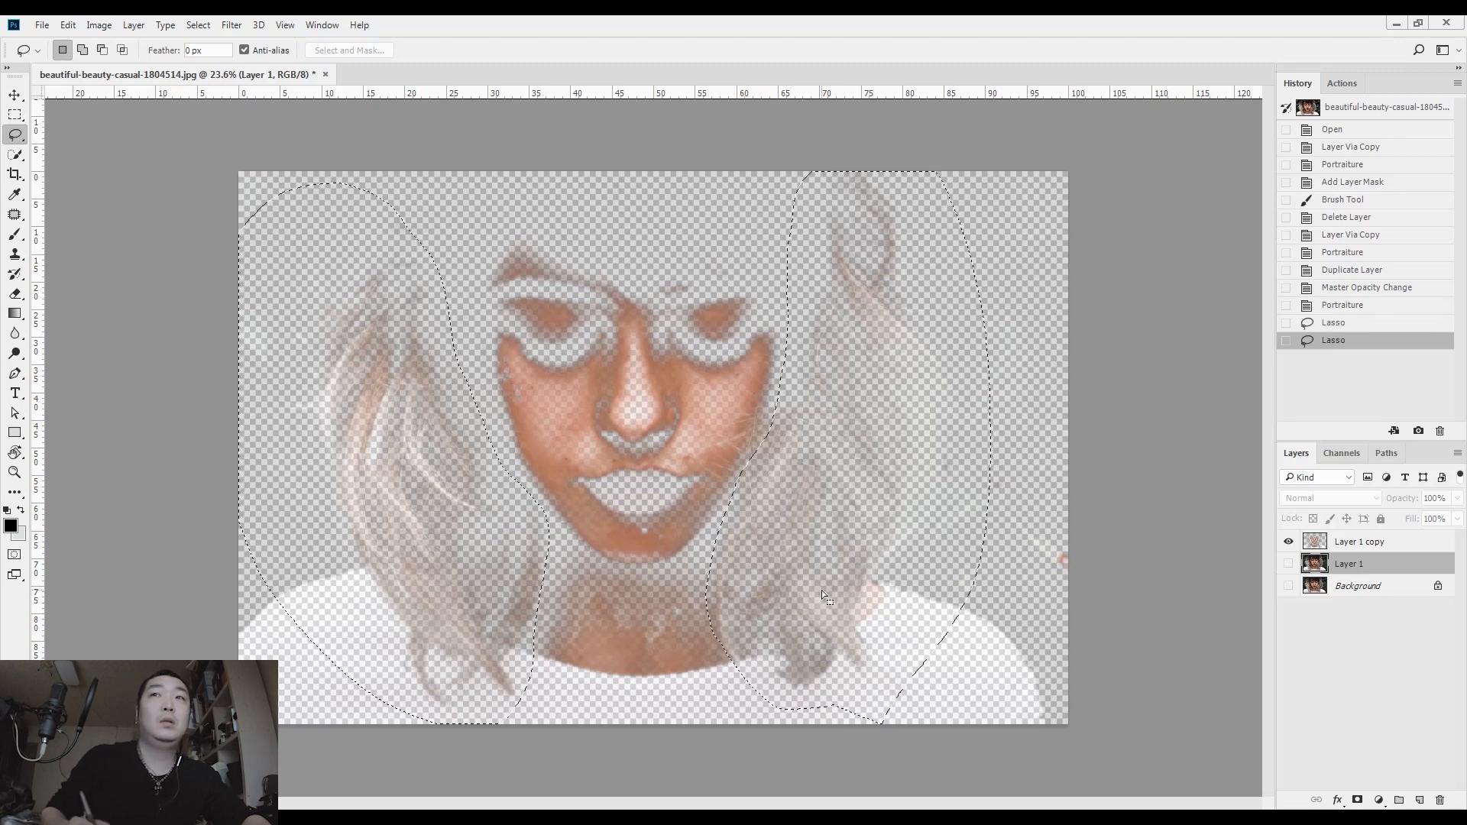
click(1338, 539)
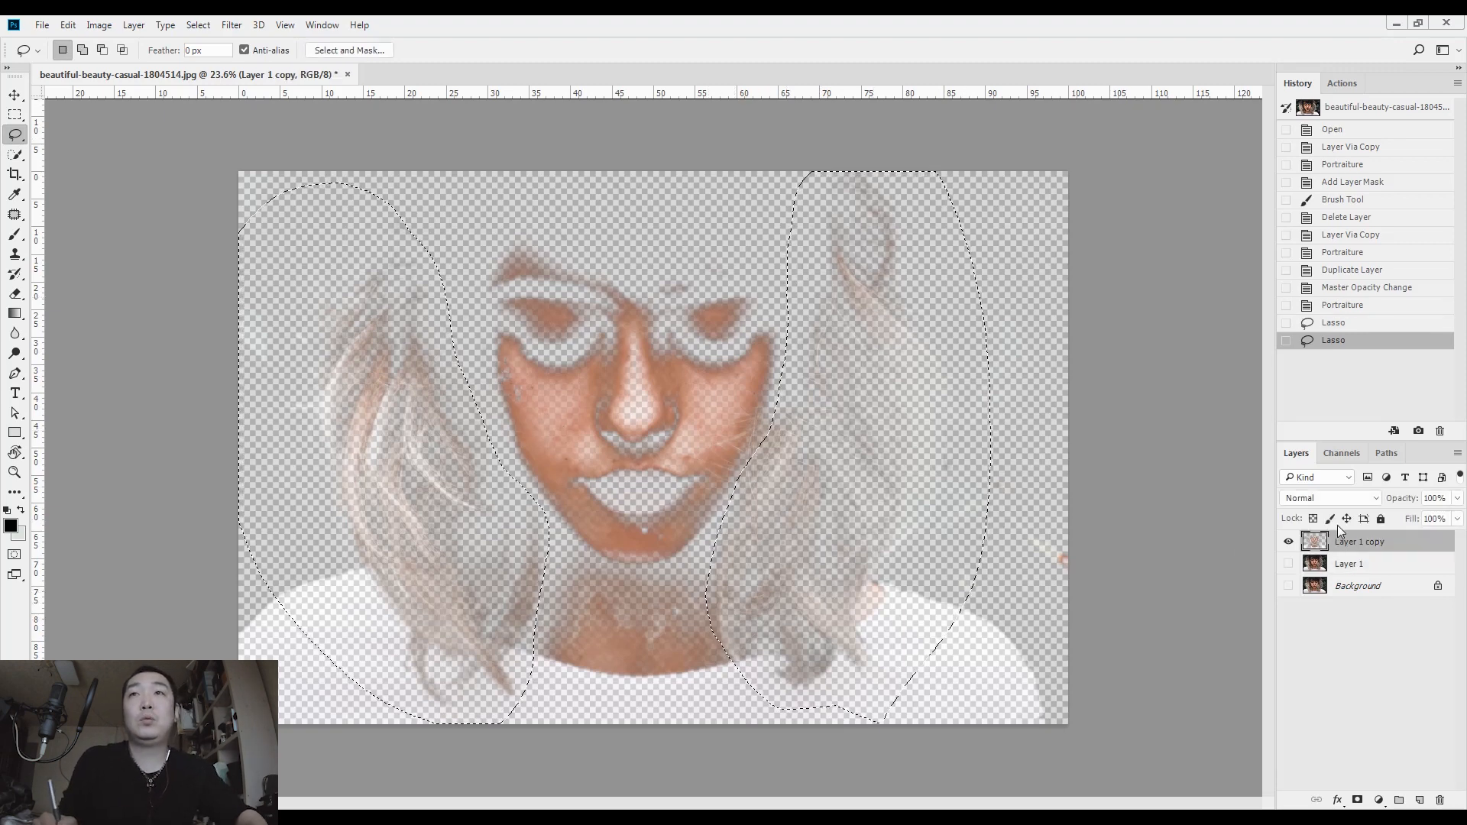
key(Delete)
drag(1291, 562, 1289, 585)
key(ctrl+d)
Set the opacity of Layer 1 copy to 99% and merge it down into Layer 1.
drag(608, 422, 648, 411)
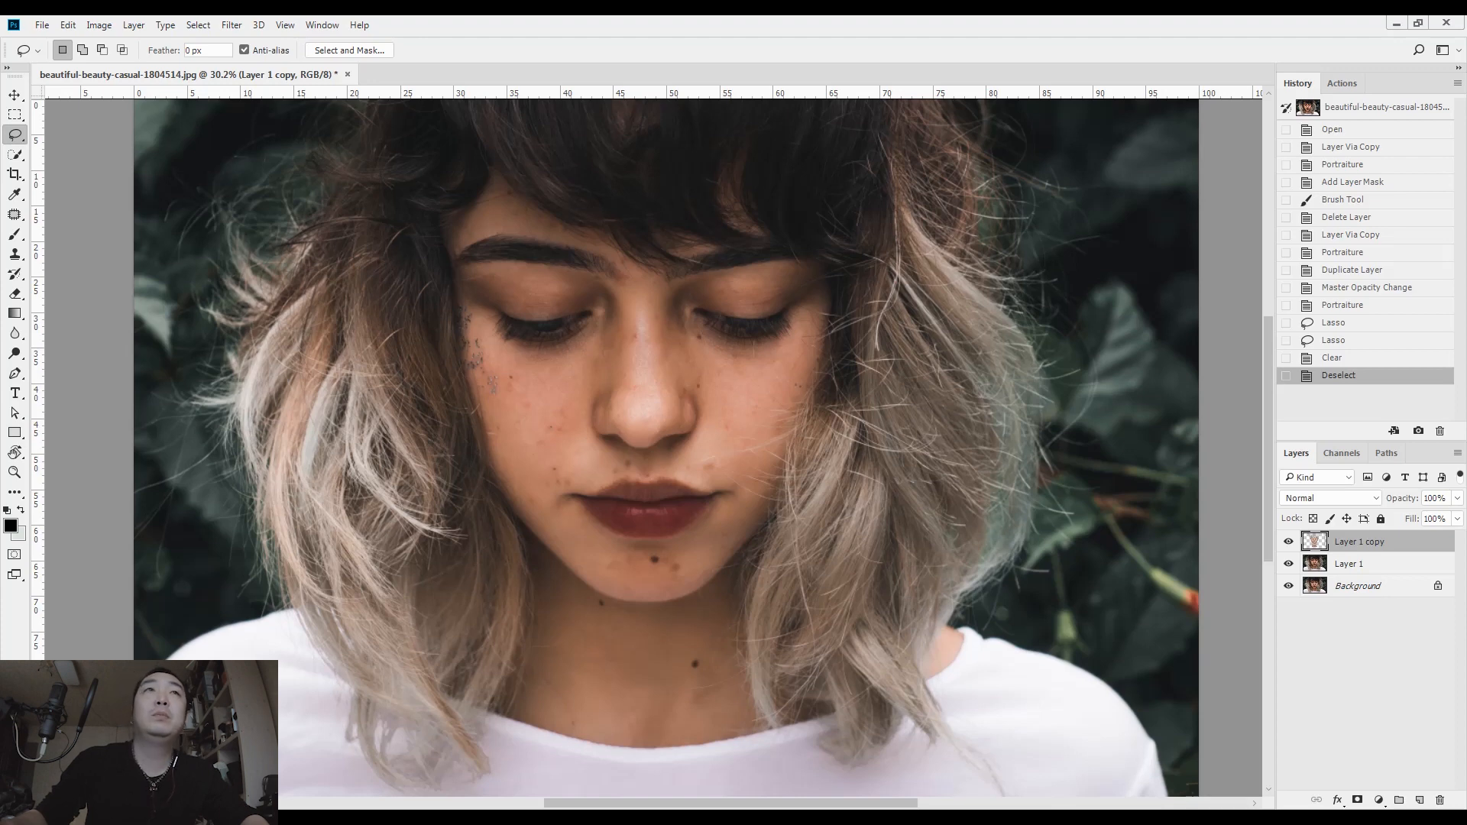
drag(724, 395, 753, 393)
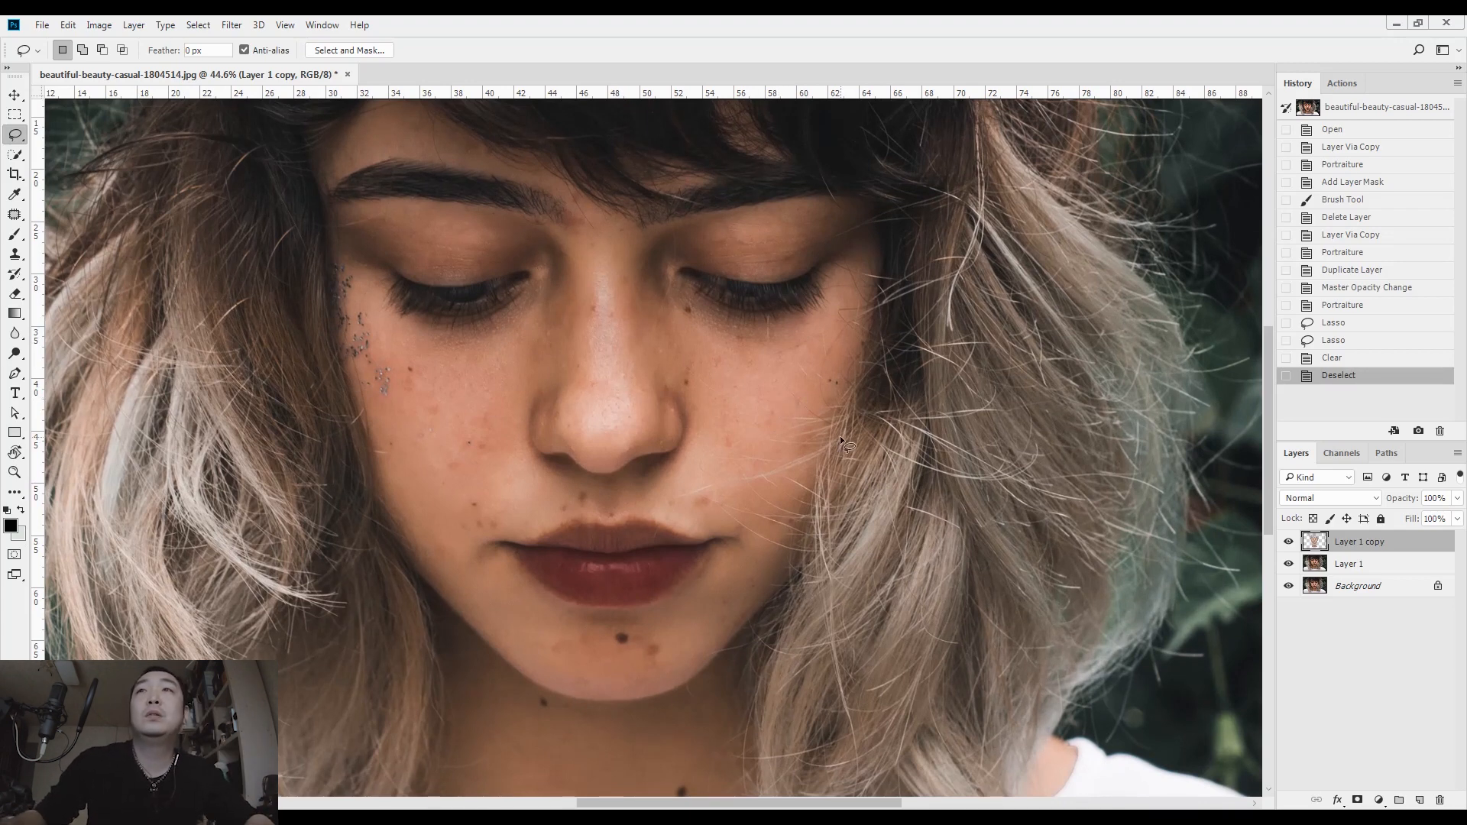
mouse_move(1456, 505)
mouse_down()
mouse_move(1425, 522)
mouse_move(1459, 521)
mouse_up()
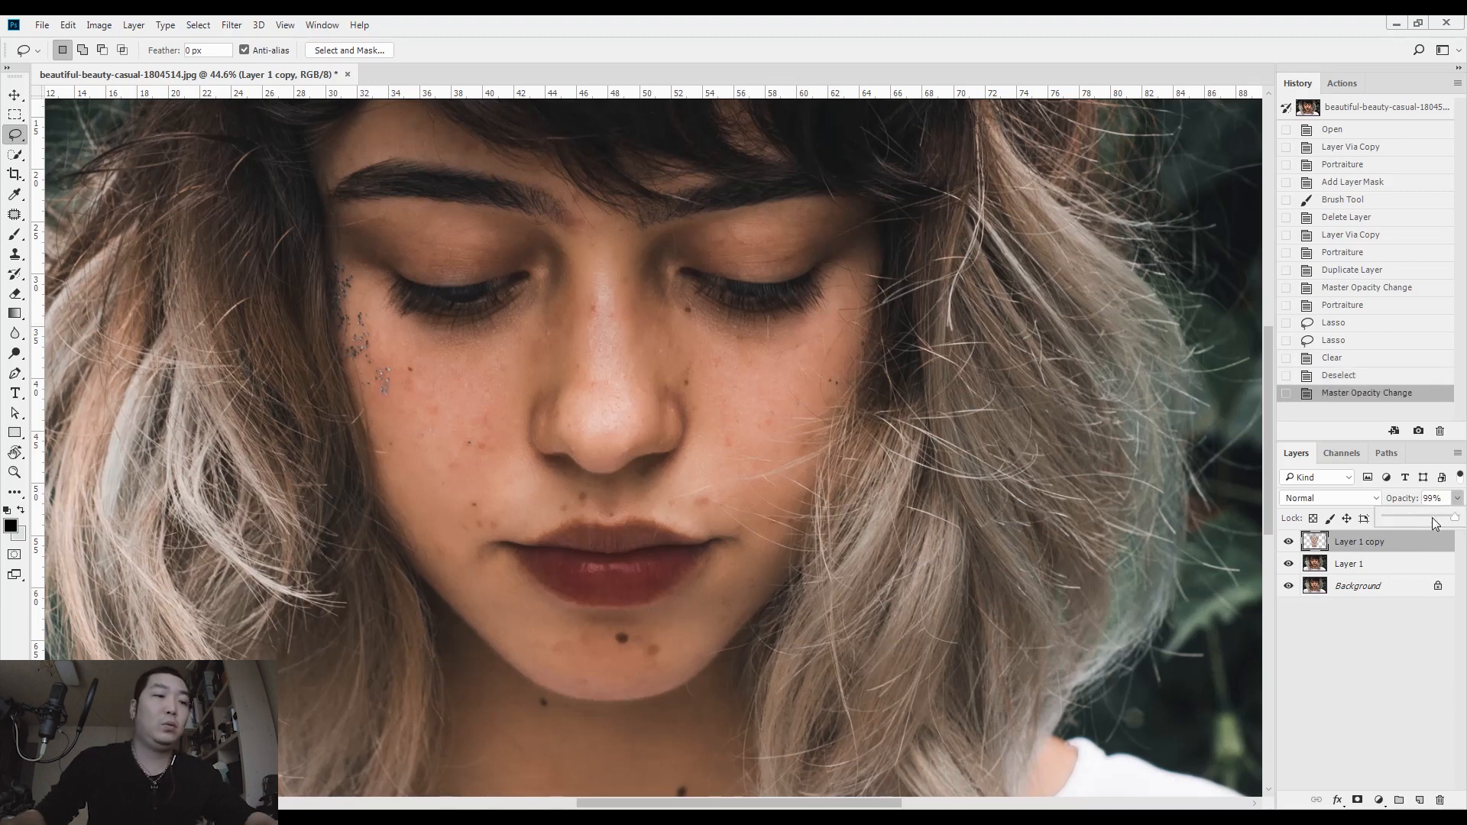
key(ctrl+e)
Open the Imagenomic Portraiture filter, browse its presets as thumbnails, and reset the settings with the Default preset.
click(231, 25)
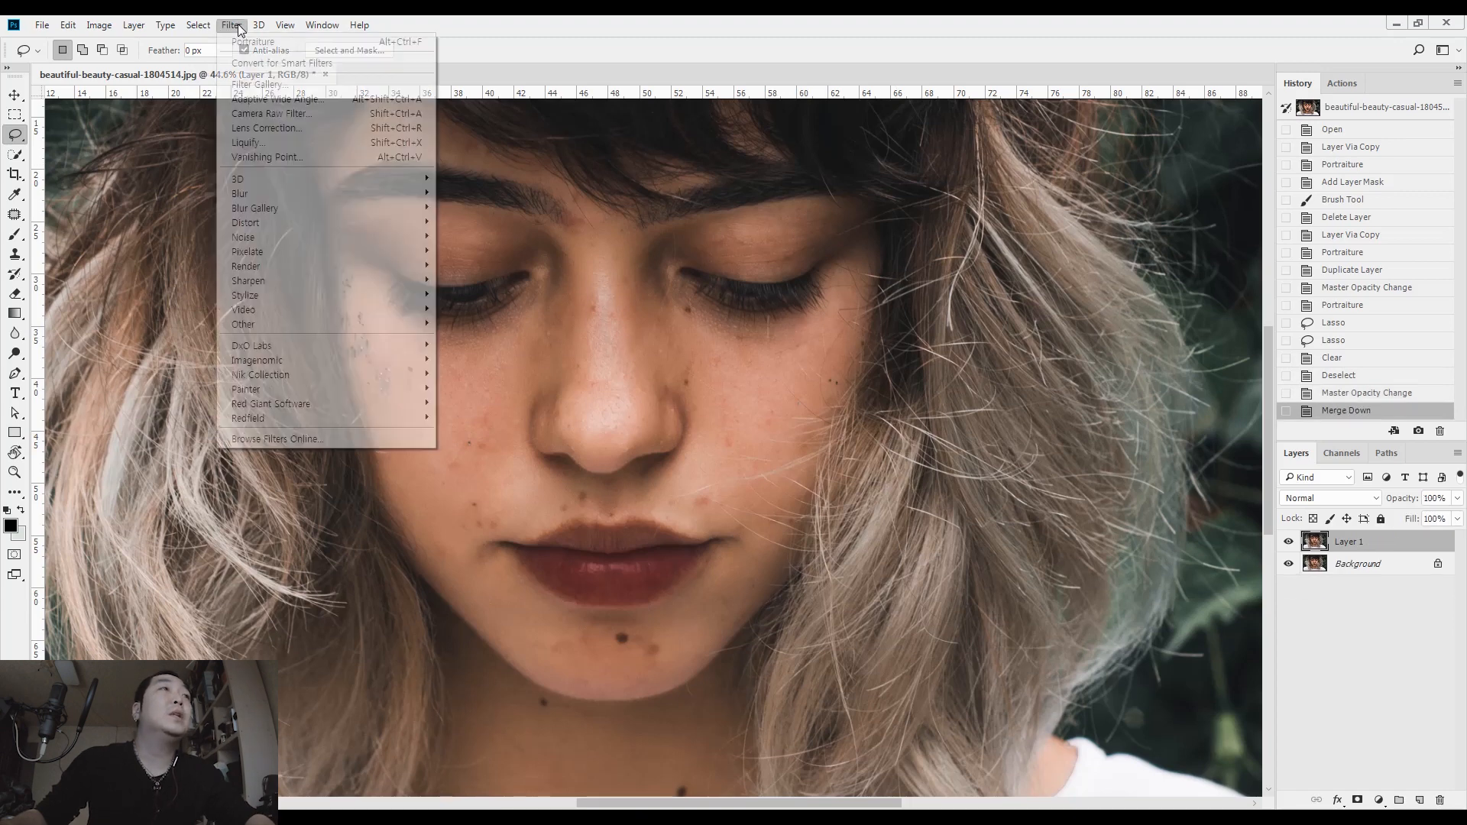
mouse_move(260, 360)
click(185, 392)
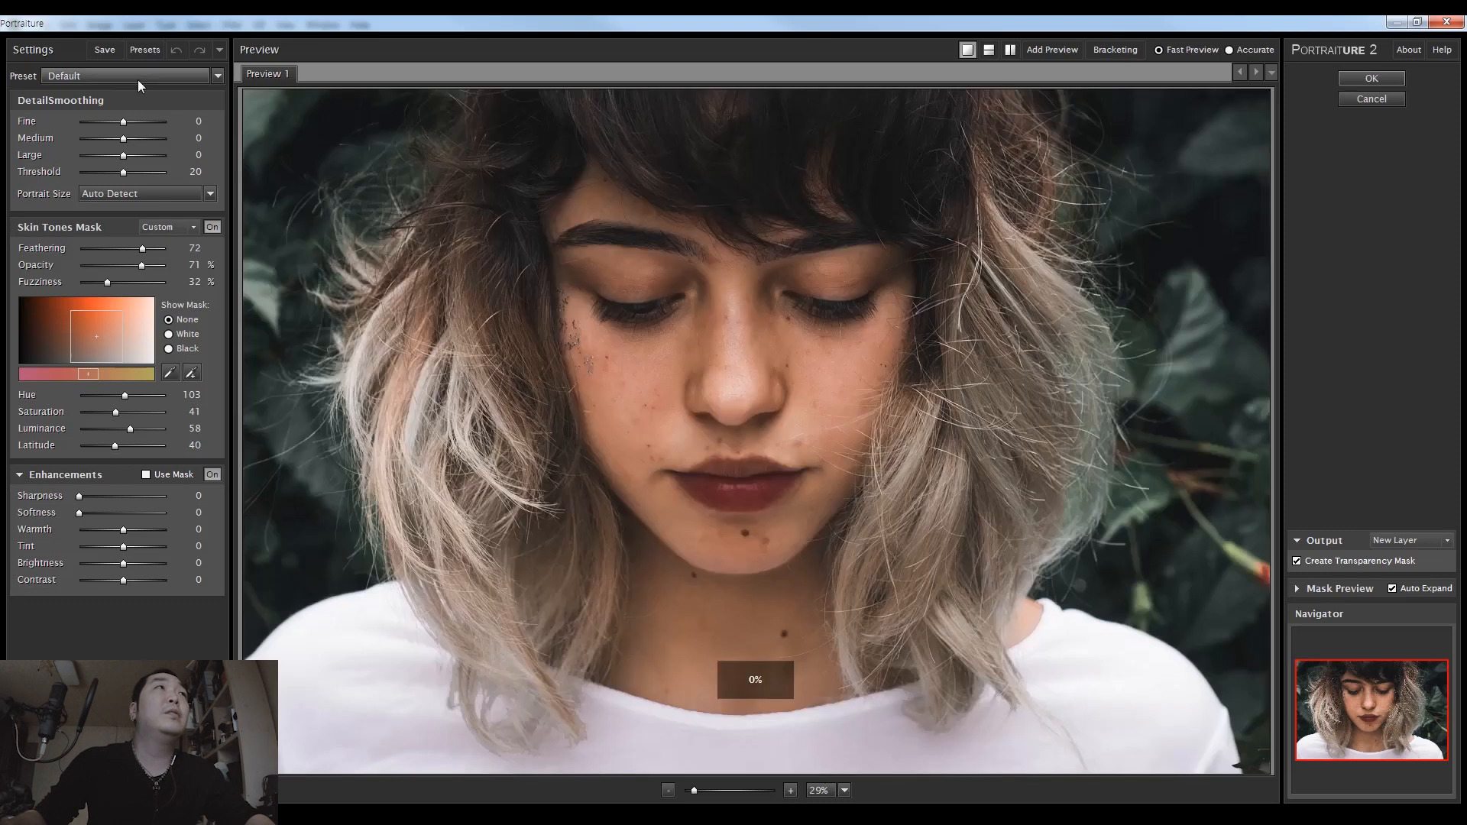
click(141, 76)
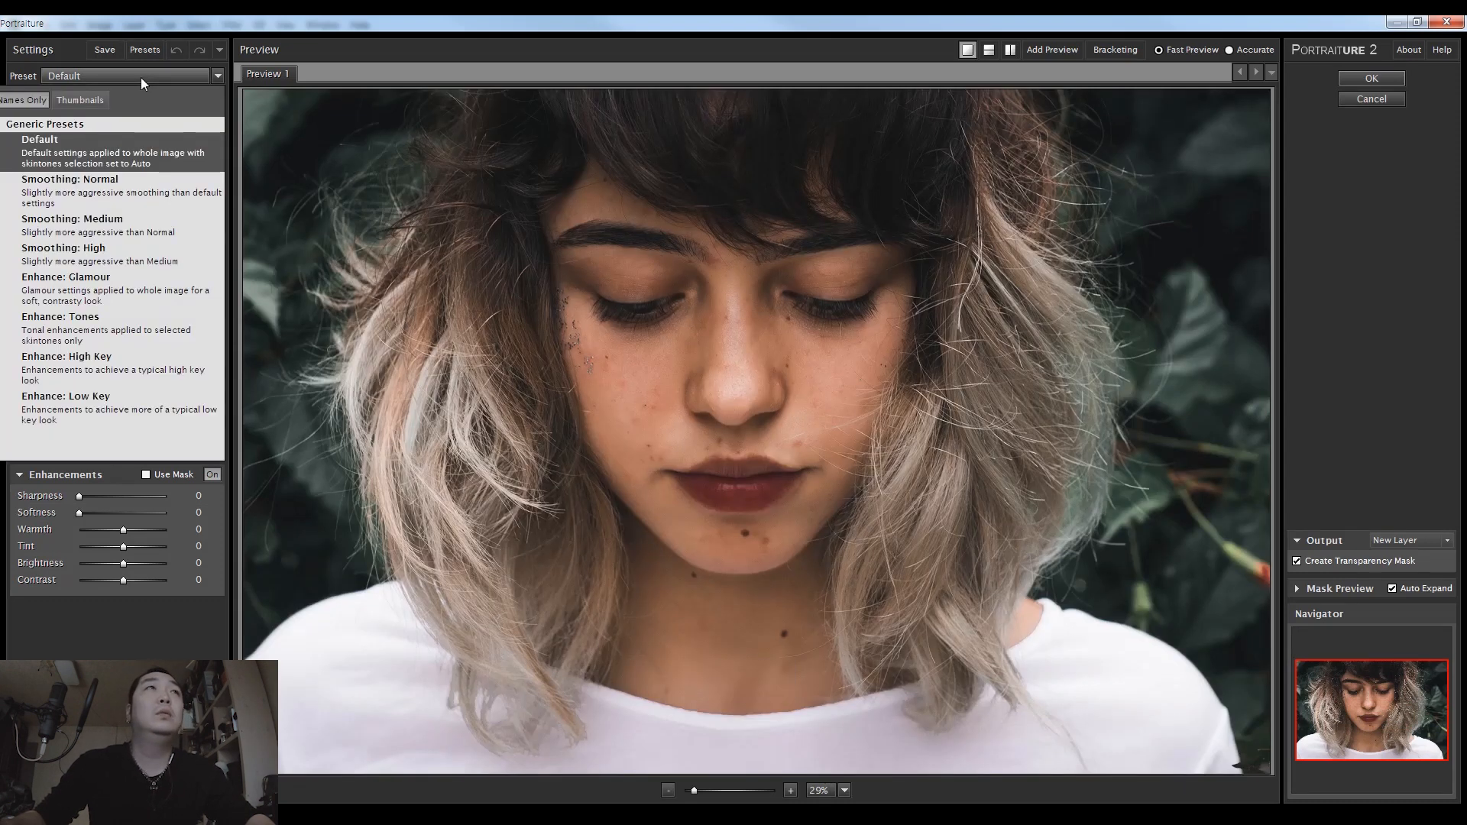
click(90, 103)
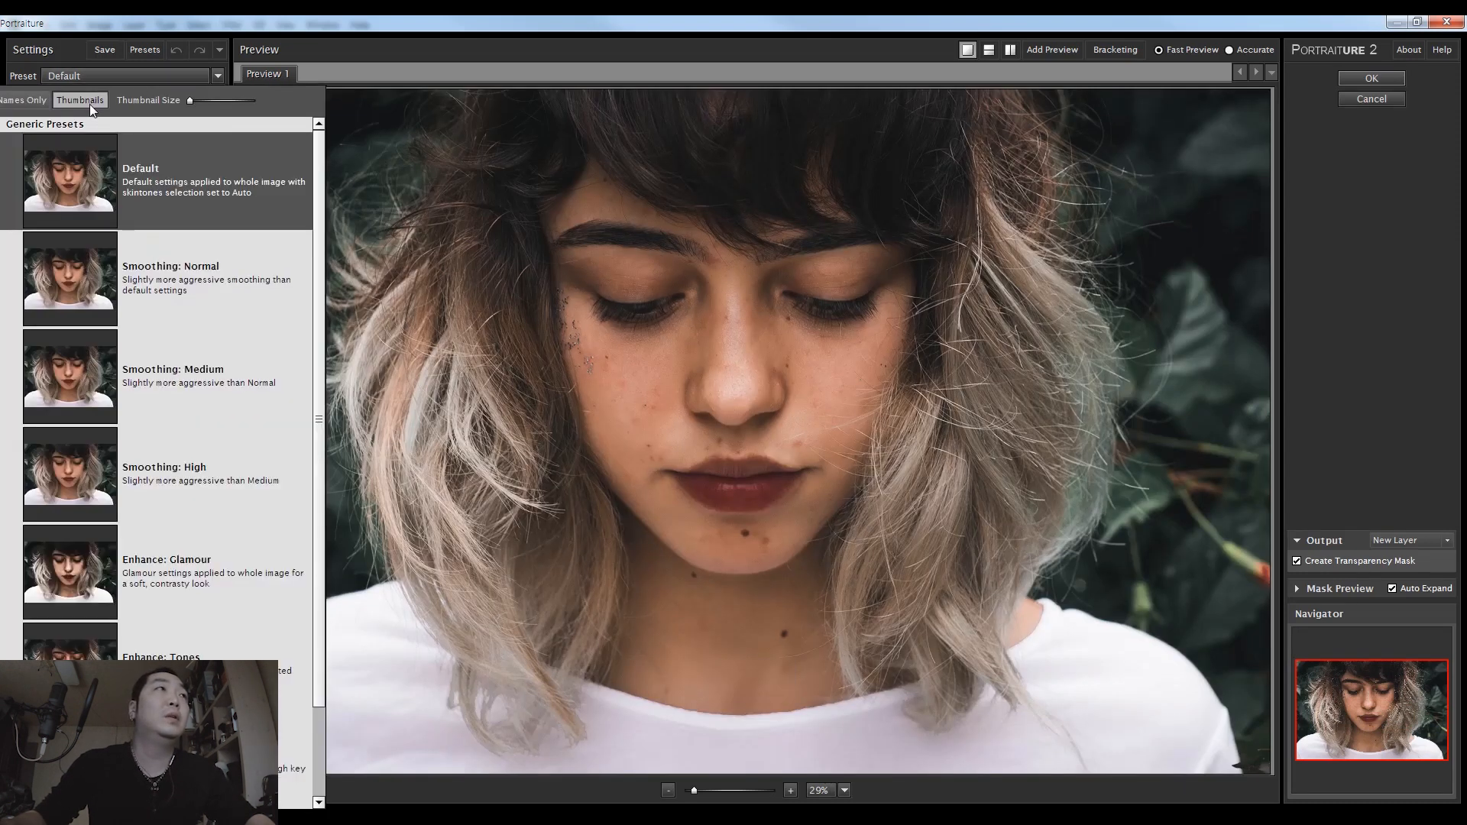
scroll(191, 519, down, 1)
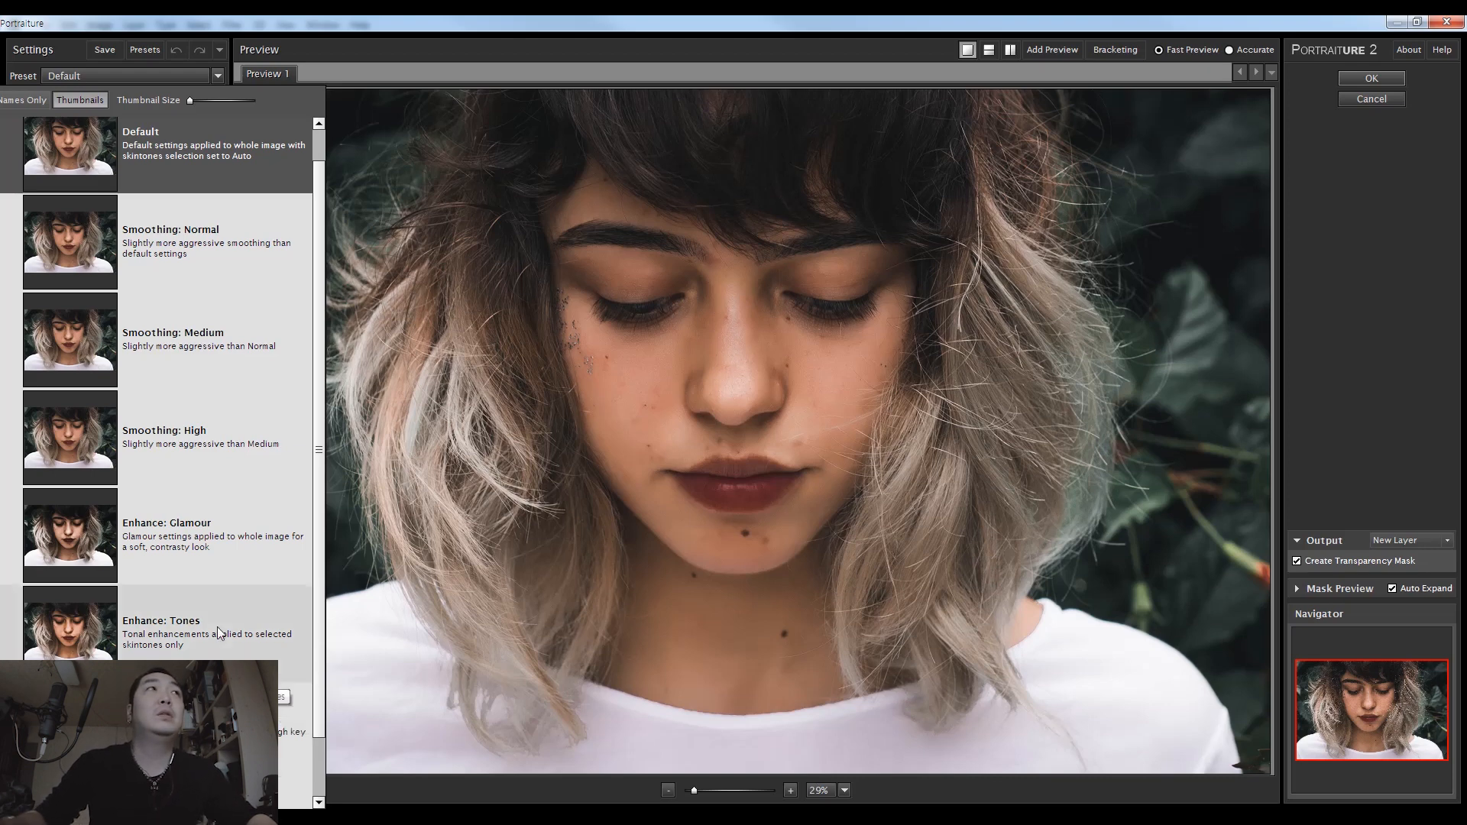
click(190, 156)
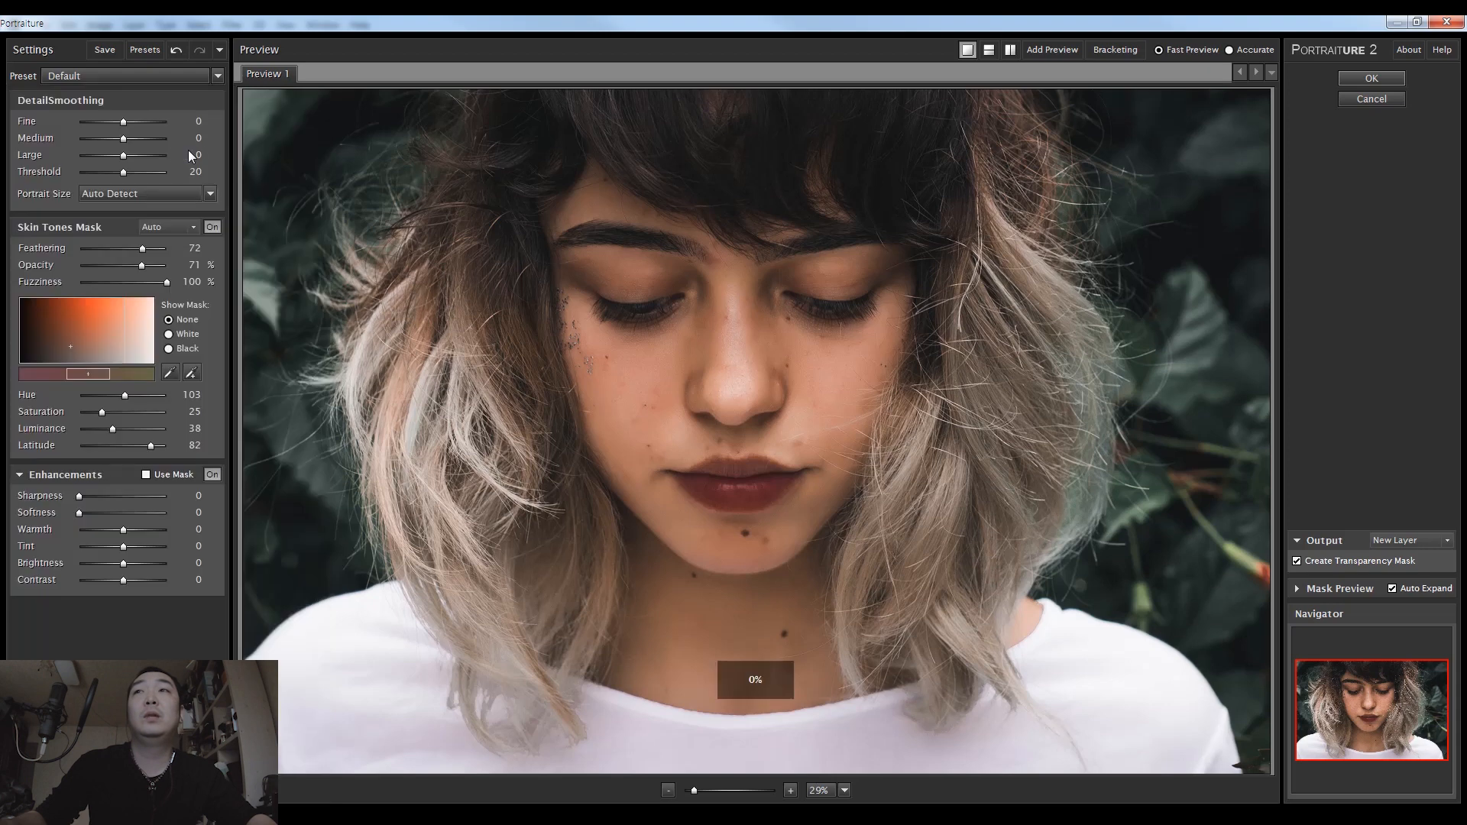
Sample the cheek and the skin beside the nose bridge for the mask, apply Portraiture, and set Layer 1 copy's opacity to 64%.
click(189, 372)
click(646, 415)
click(646, 425)
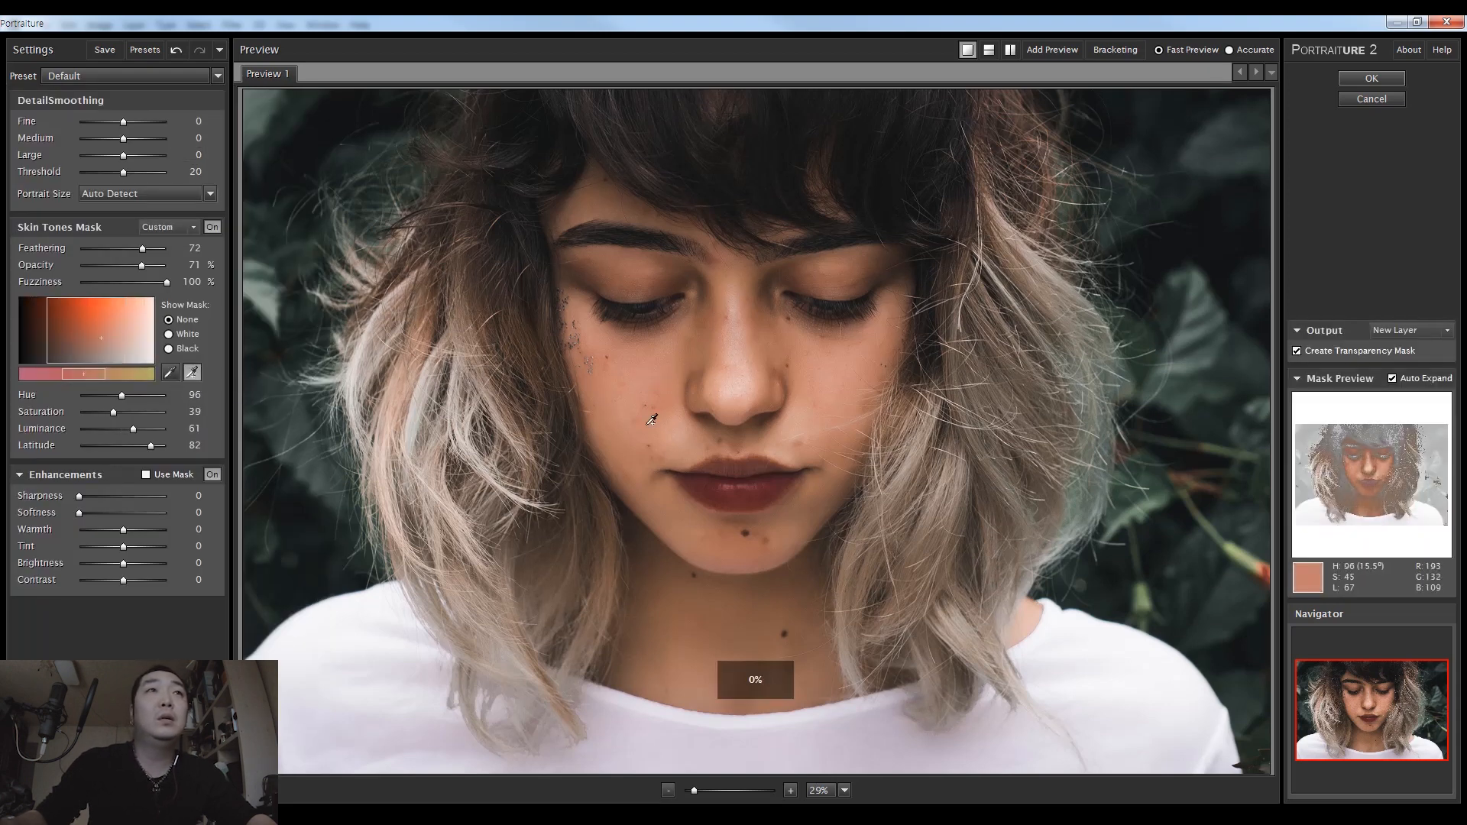
click(627, 415)
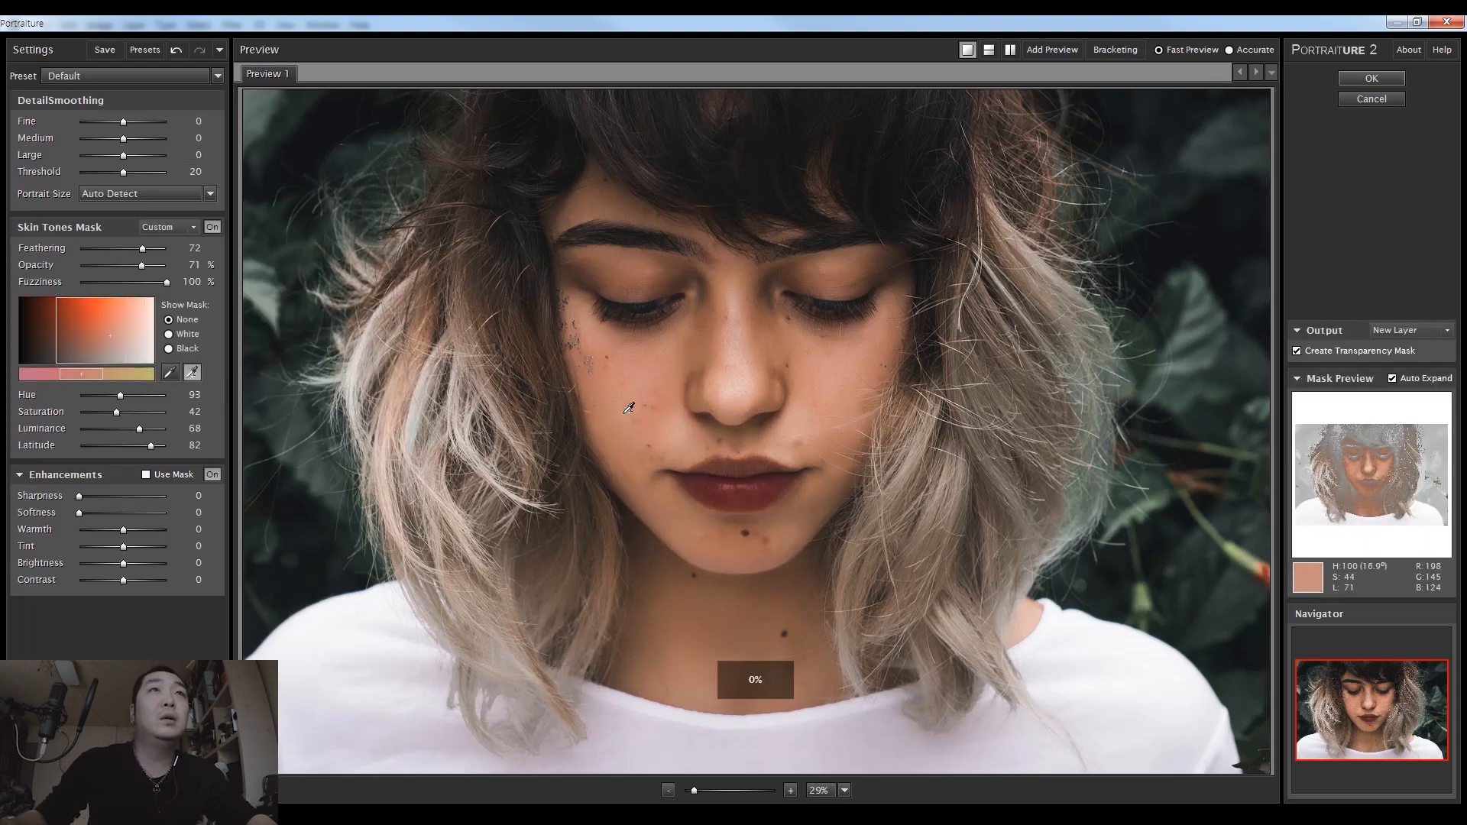
click(703, 295)
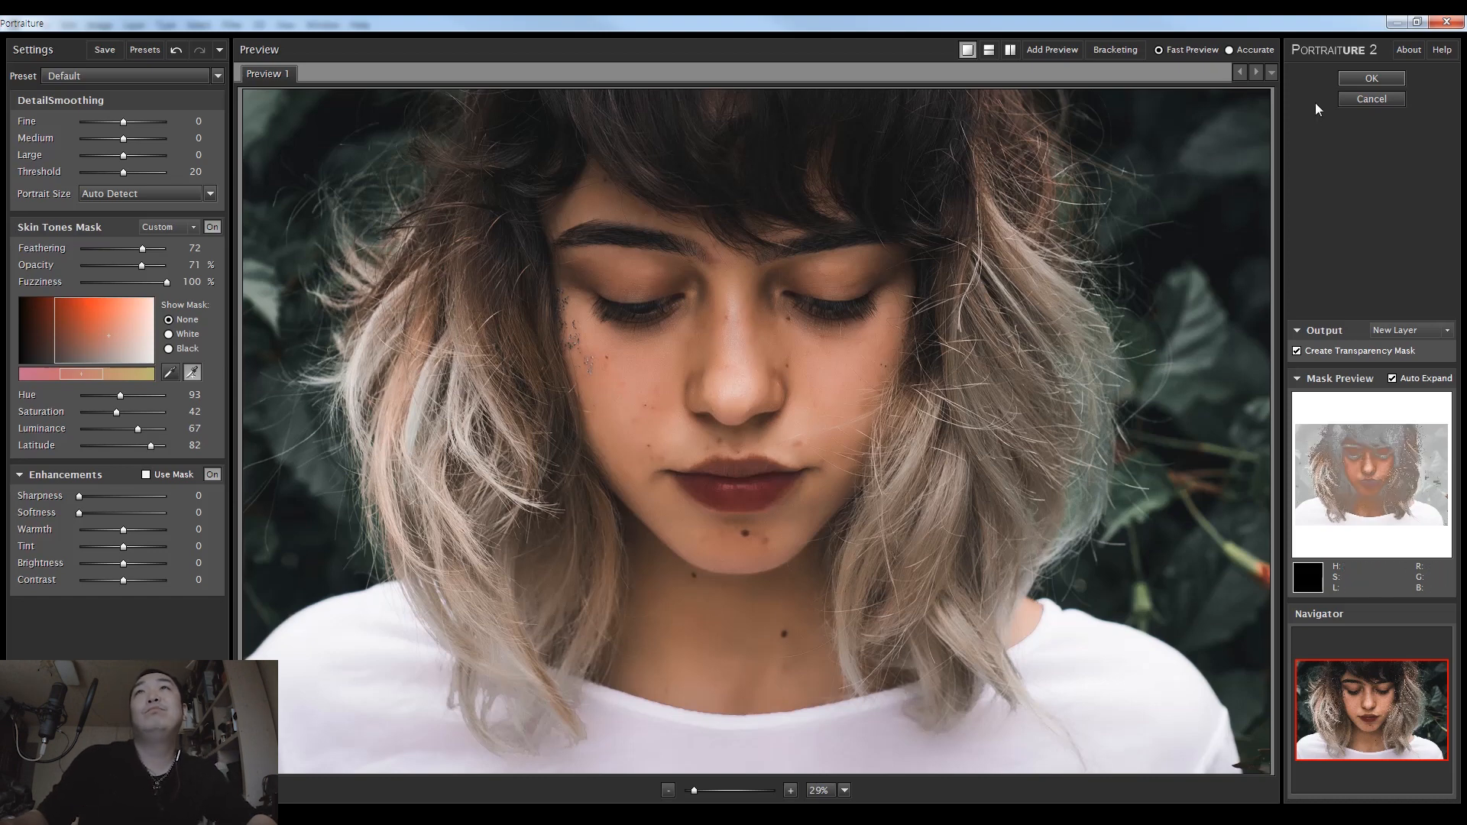
click(1371, 79)
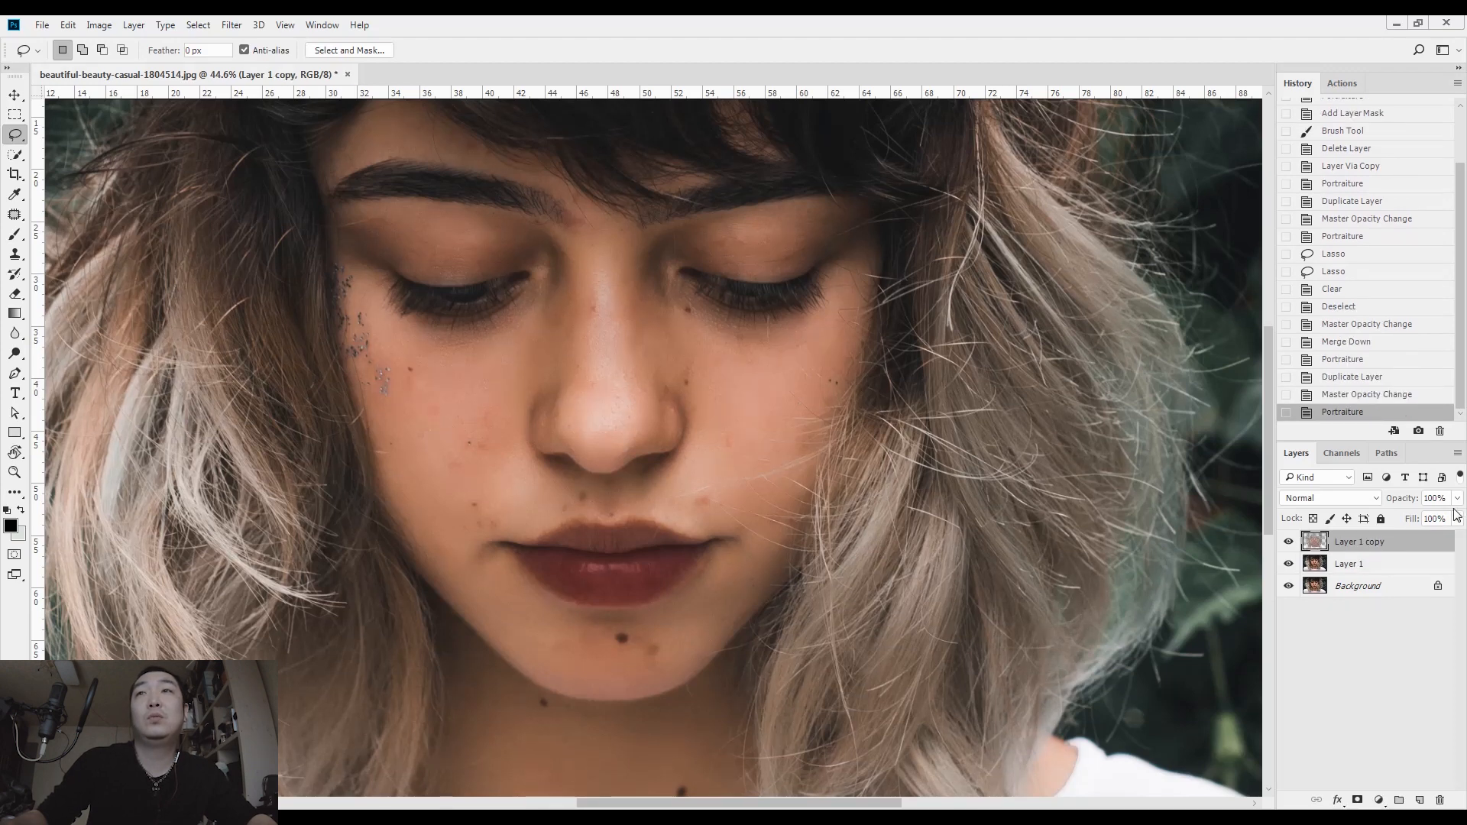
drag(1431, 517, 1432, 519)
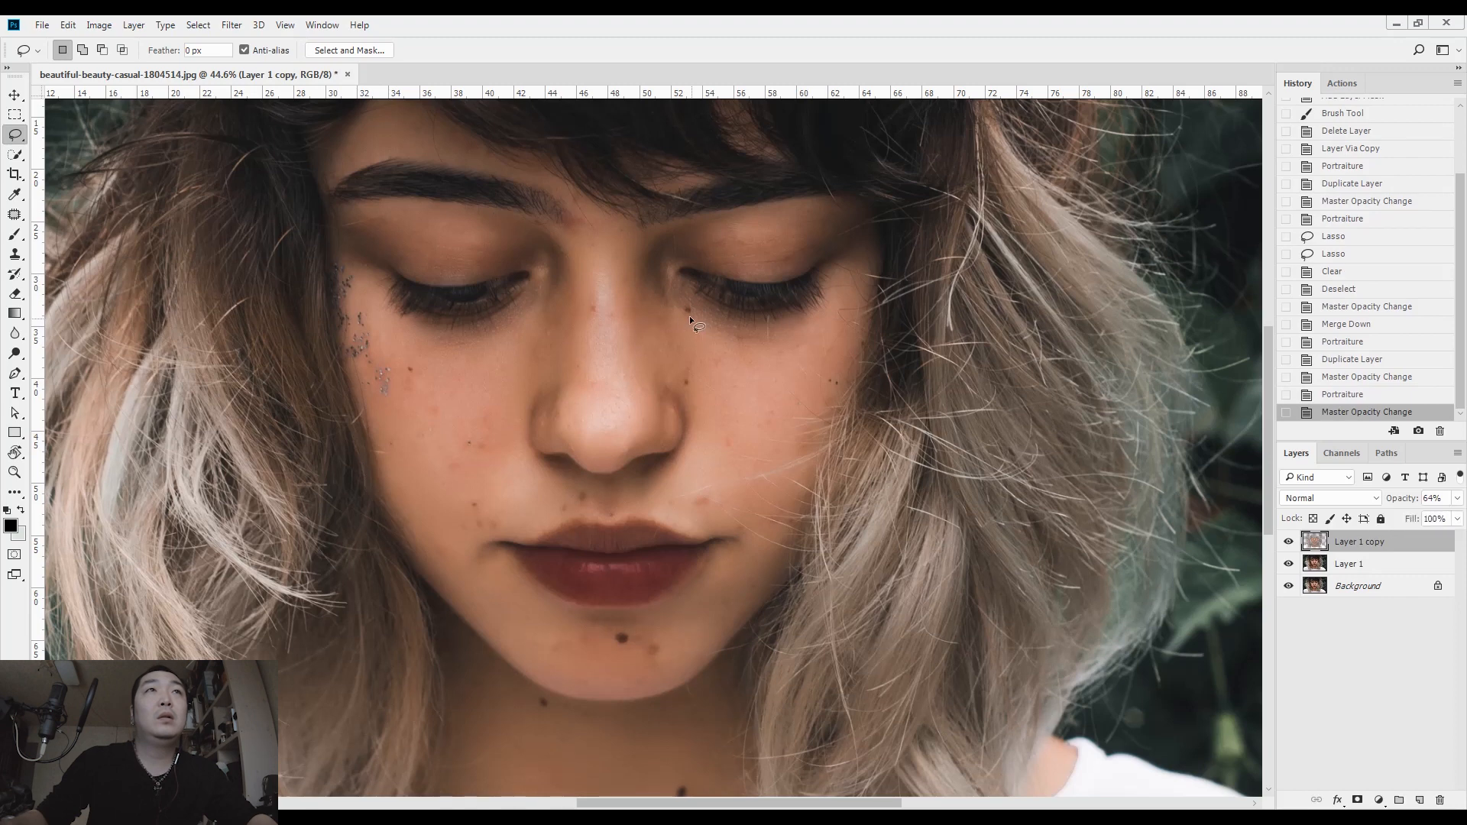
Loosely lasso the nose and cheek areas, deselect them, and delete Layer 1 copy.
drag(567, 374, 572, 353)
key(ctrl+d)
drag(617, 449, 558, 420)
drag(639, 319, 616, 424)
mouse_move(611, 416)
mouse_down()
mouse_move(678, 315)
mouse_move(686, 276)
mouse_move(795, 299)
mouse_move(756, 353)
mouse_up()
click(763, 333)
key(ctrl+d)
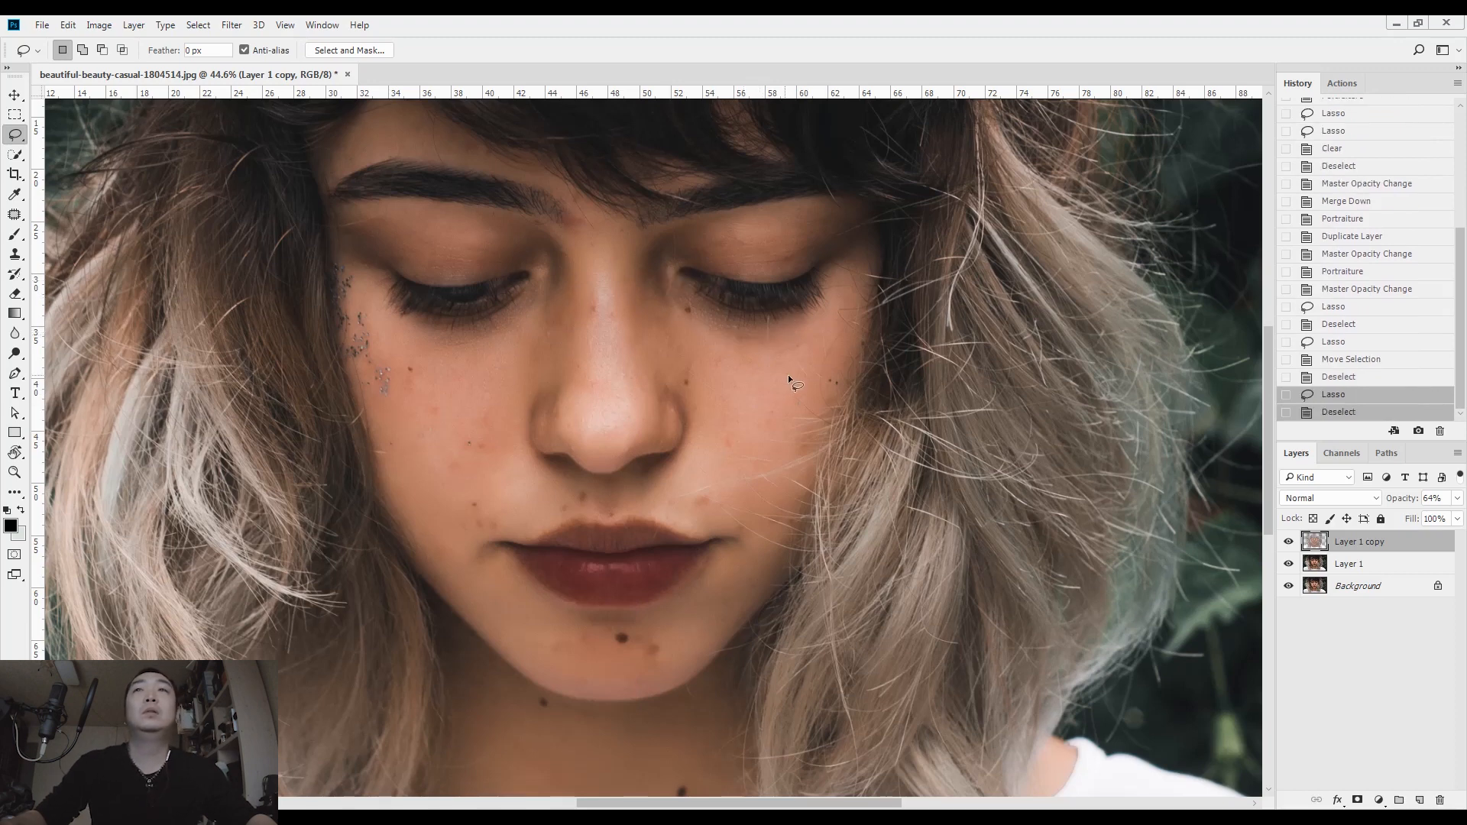
drag(1427, 547, 1439, 799)
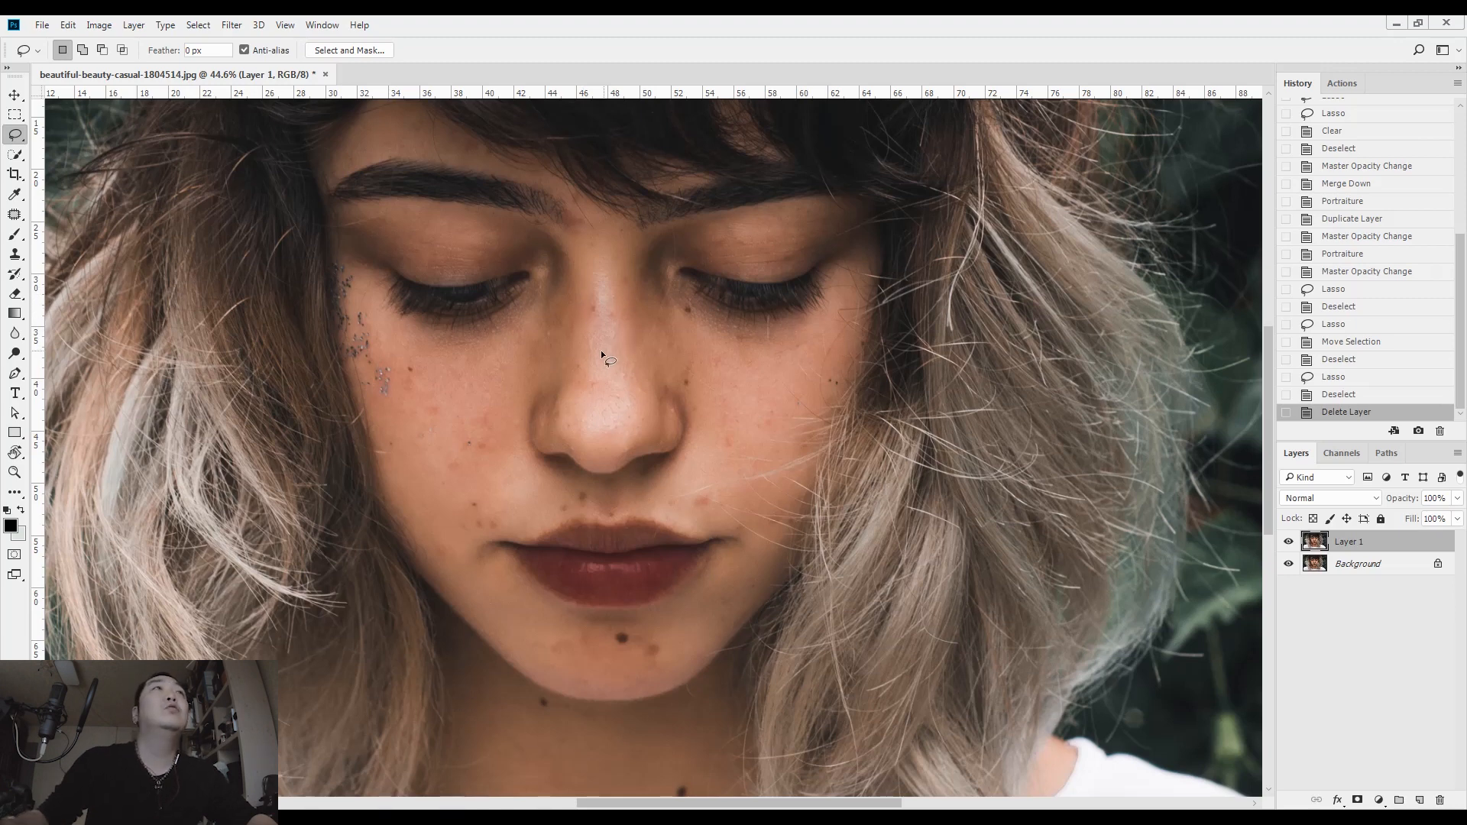
Run Portraiture on Layer 1 again with the mask colour picked from the light skin on the cheek beside the nose.
click(234, 24)
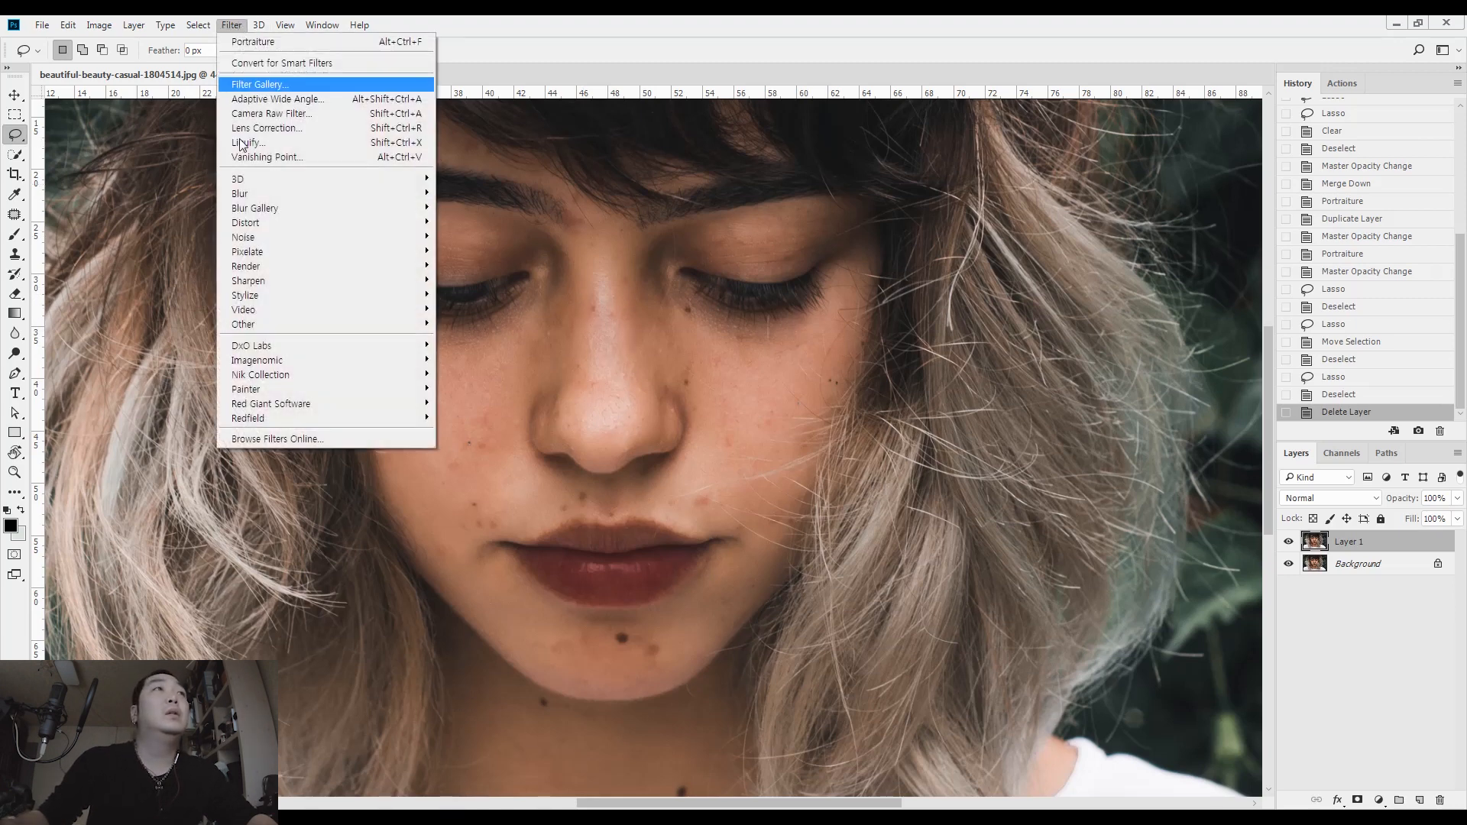
mouse_move(267, 360)
click(179, 403)
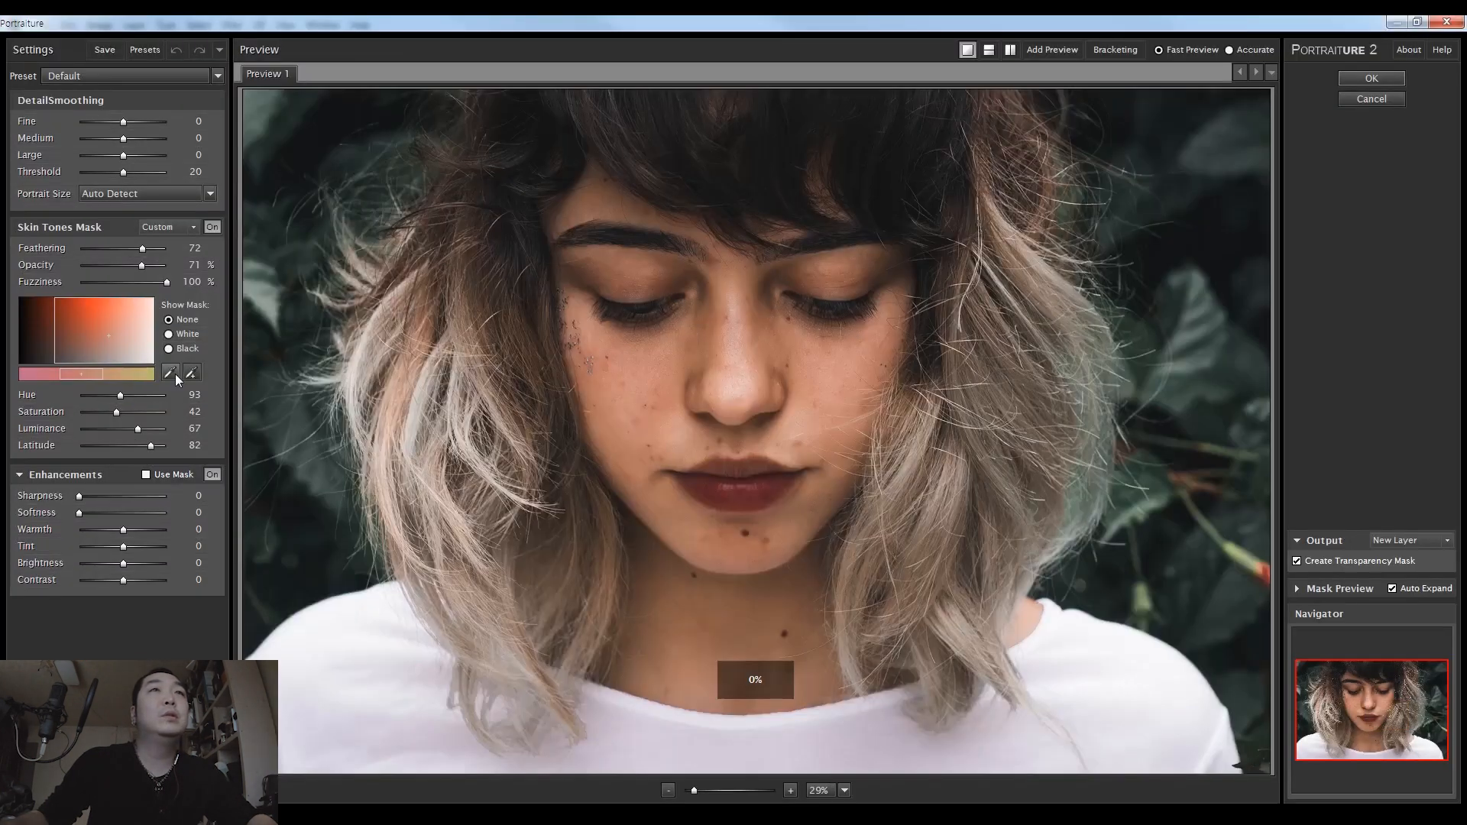
click(175, 374)
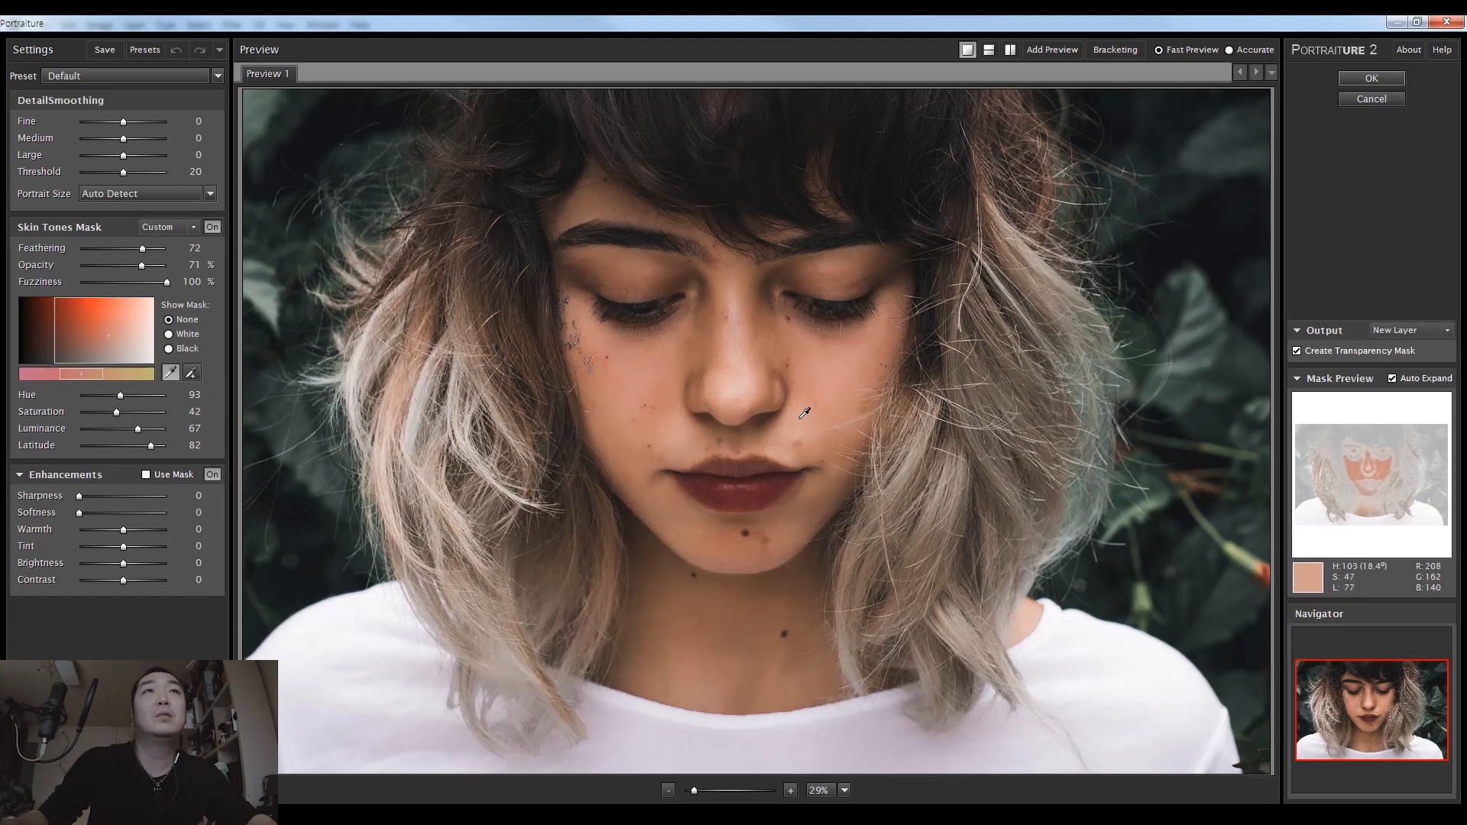
click(1371, 78)
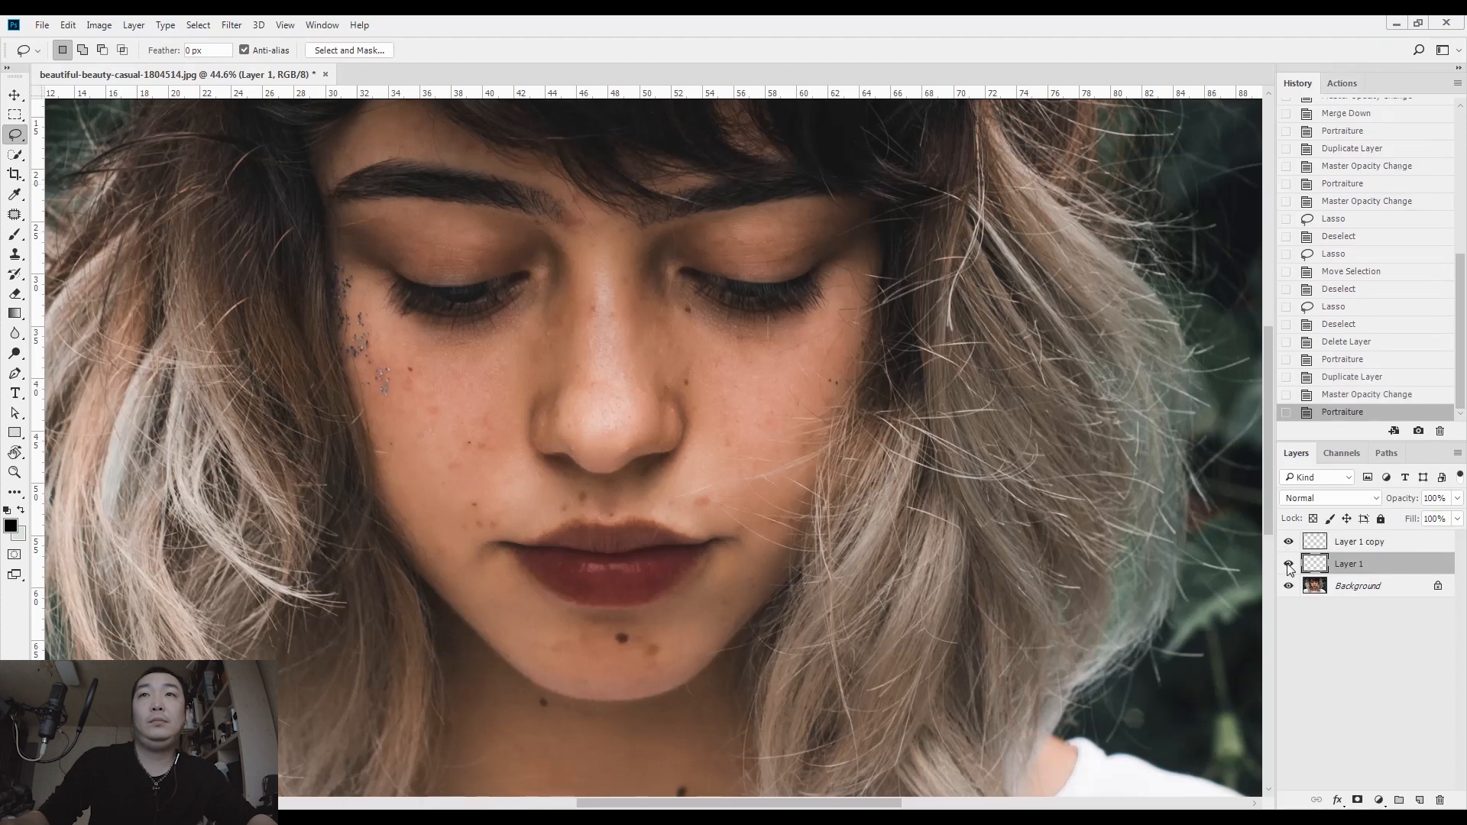
With Layer 1 and Background hidden, lasso the face, neck and bare shoulder and clear everything outside them from Layer 1 copy.
drag(1288, 564, 1288, 588)
scroll(790, 492, down, 6)
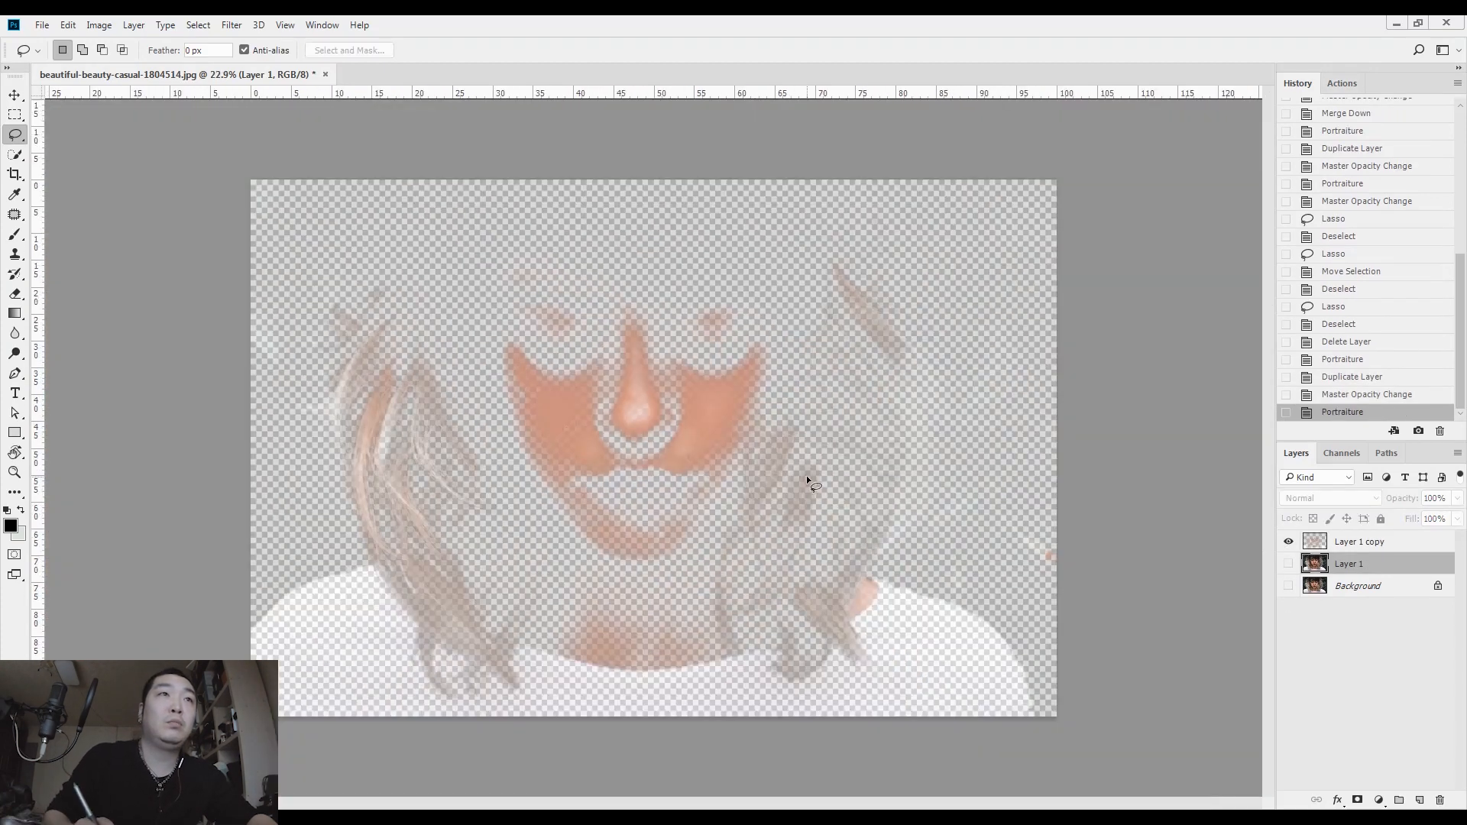
mouse_move(553, 675)
mouse_down()
mouse_move(463, 322)
mouse_move(565, 222)
mouse_move(749, 260)
mouse_move(802, 327)
mouse_move(705, 552)
mouse_move(718, 685)
mouse_move(550, 680)
mouse_up()
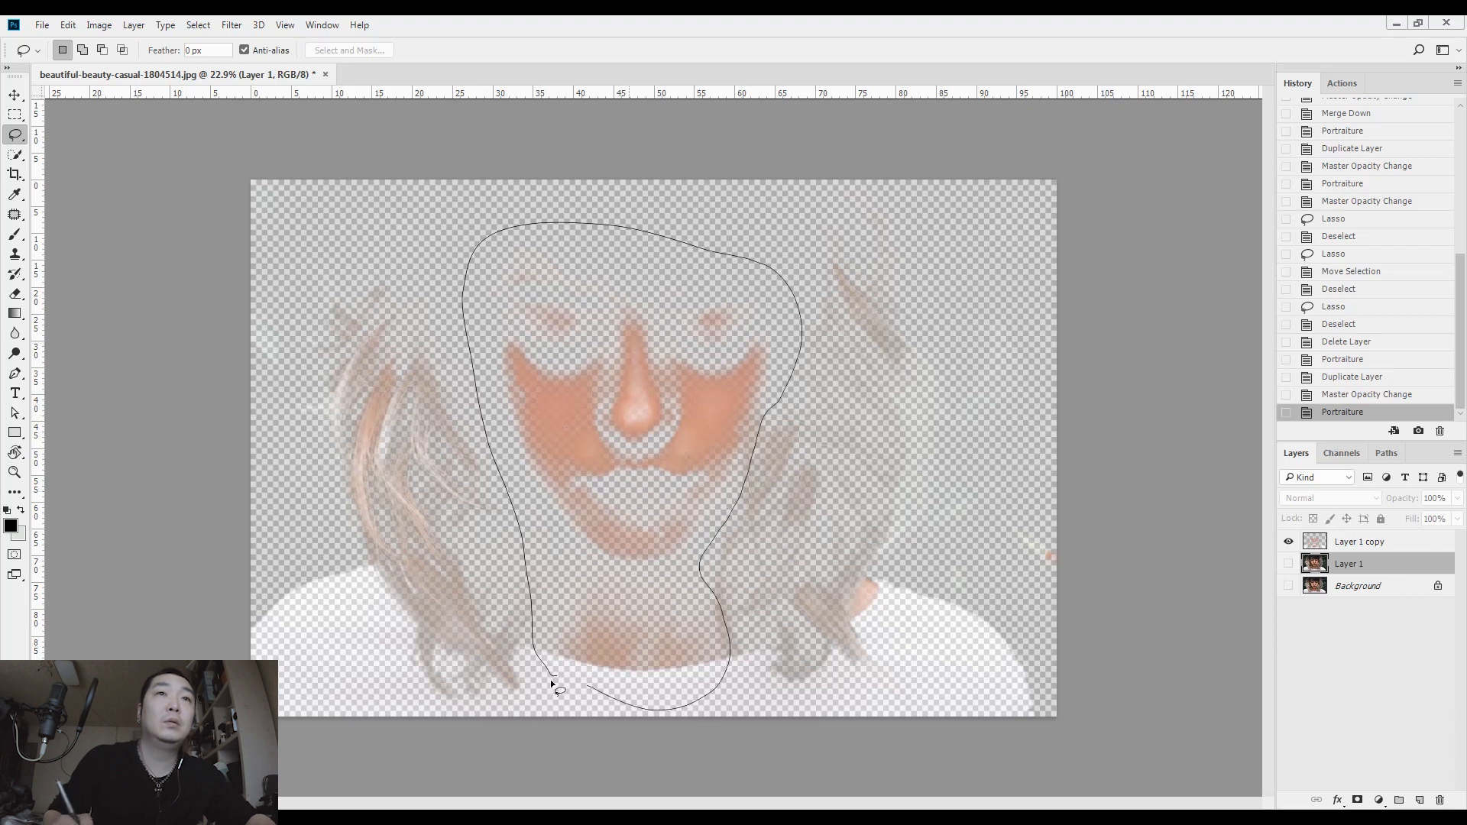
mouse_move(874, 622)
mouse_down()
mouse_move(901, 586)
mouse_move(871, 628)
mouse_up()
key(ctrl+shift+i)
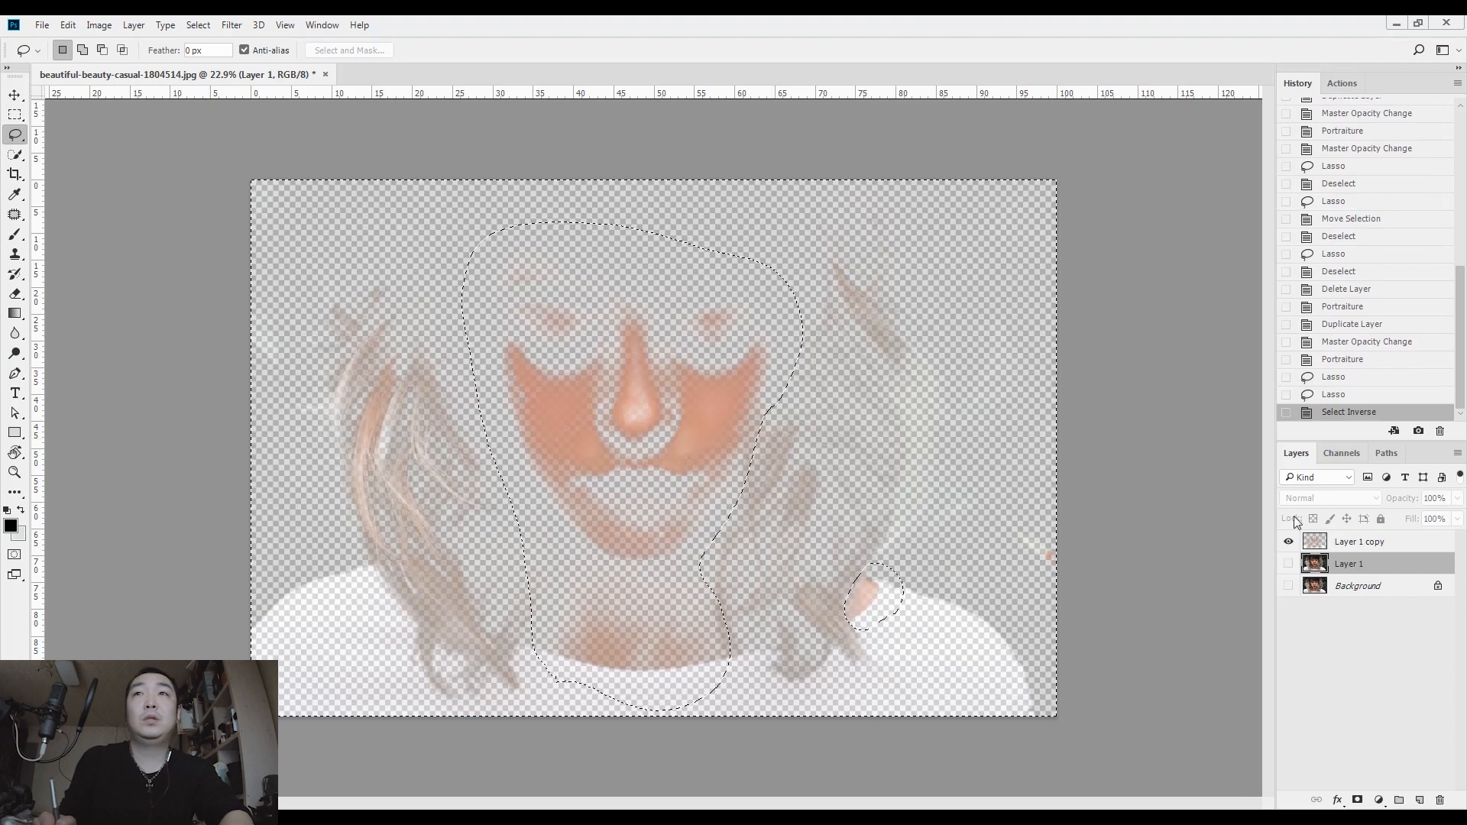
click(1345, 541)
key(Delete)
key(ctrl+d)
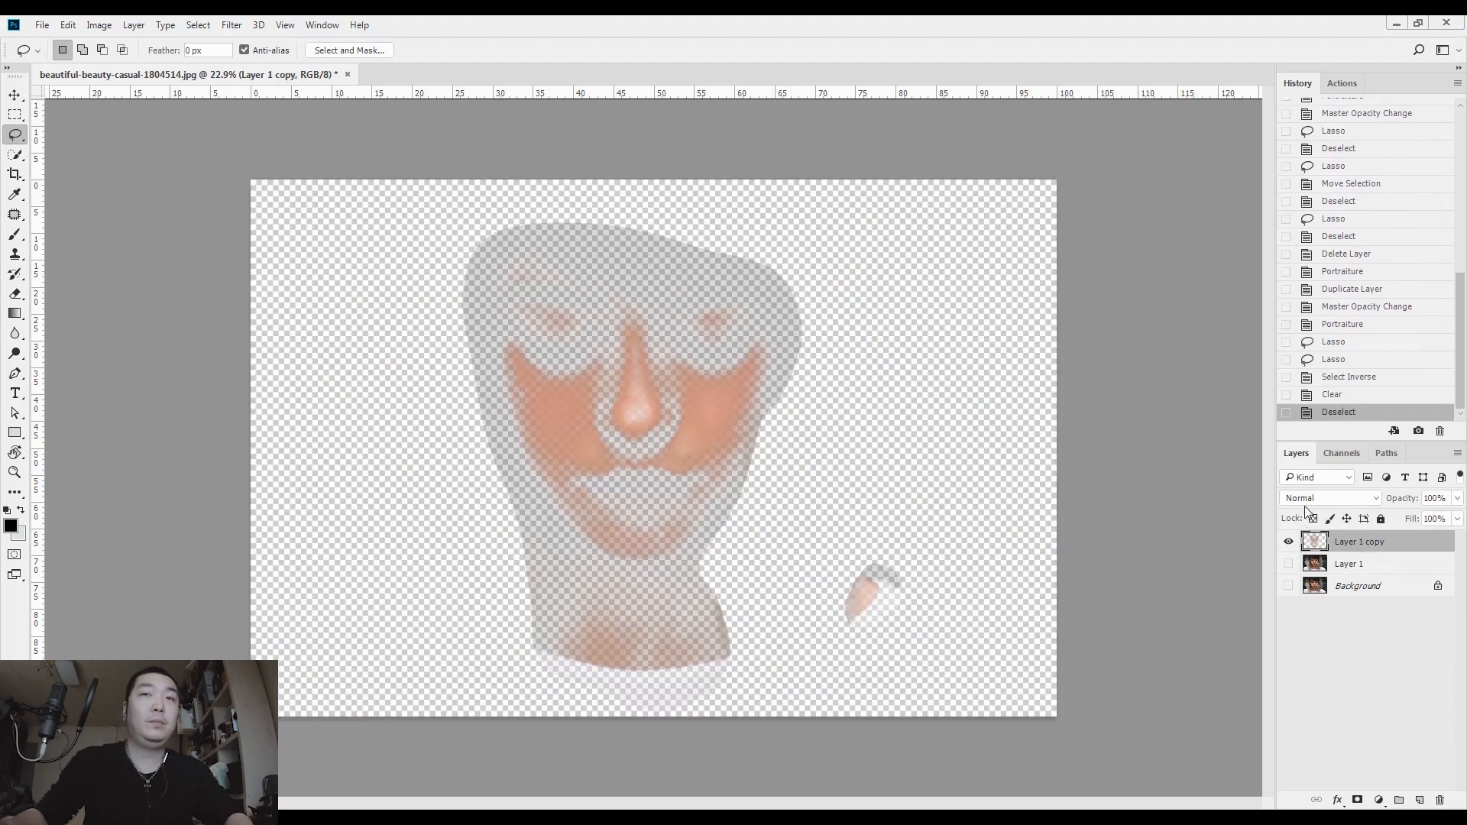
Show Layer 1 and Background again and compare the face with and without Layer 1 copy.
drag(1288, 563, 1288, 585)
drag(693, 404, 734, 374)
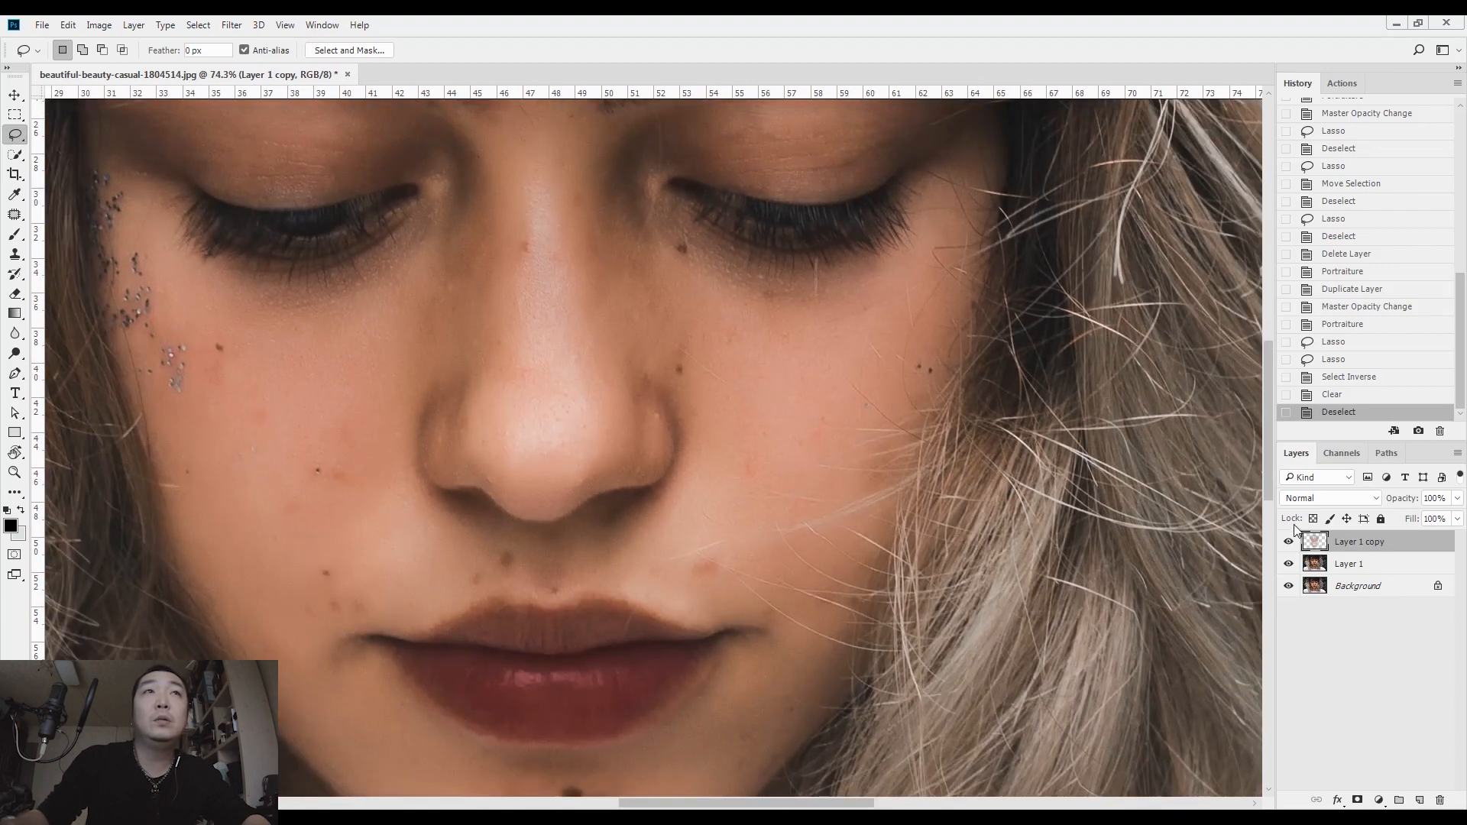
click(1288, 542)
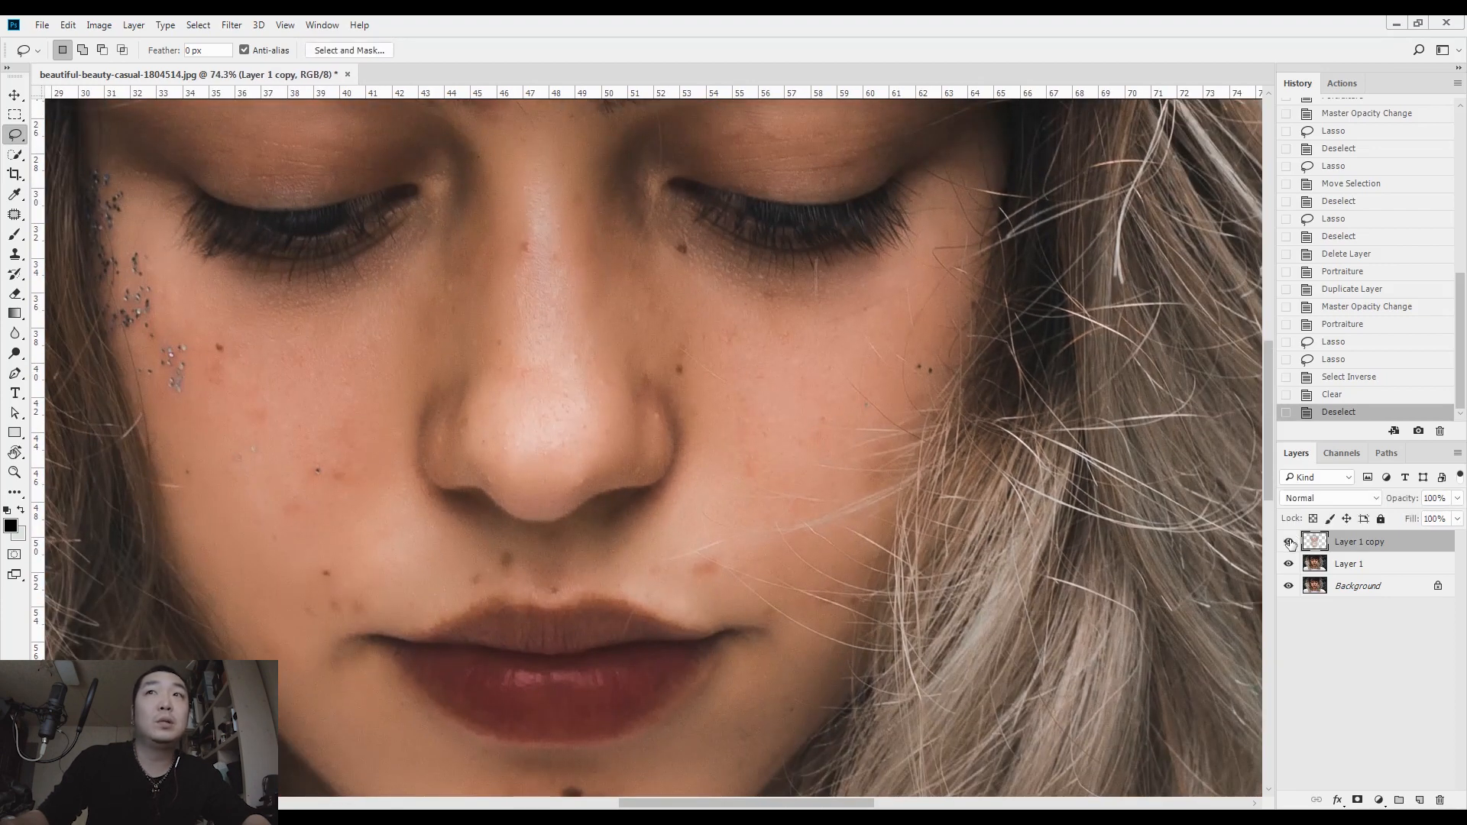
Lower the opacity of Layer 1 copy and merge it down into Layer 1.
click(1457, 499)
drag(1442, 517, 1436, 519)
ctrl+click(1422, 539)
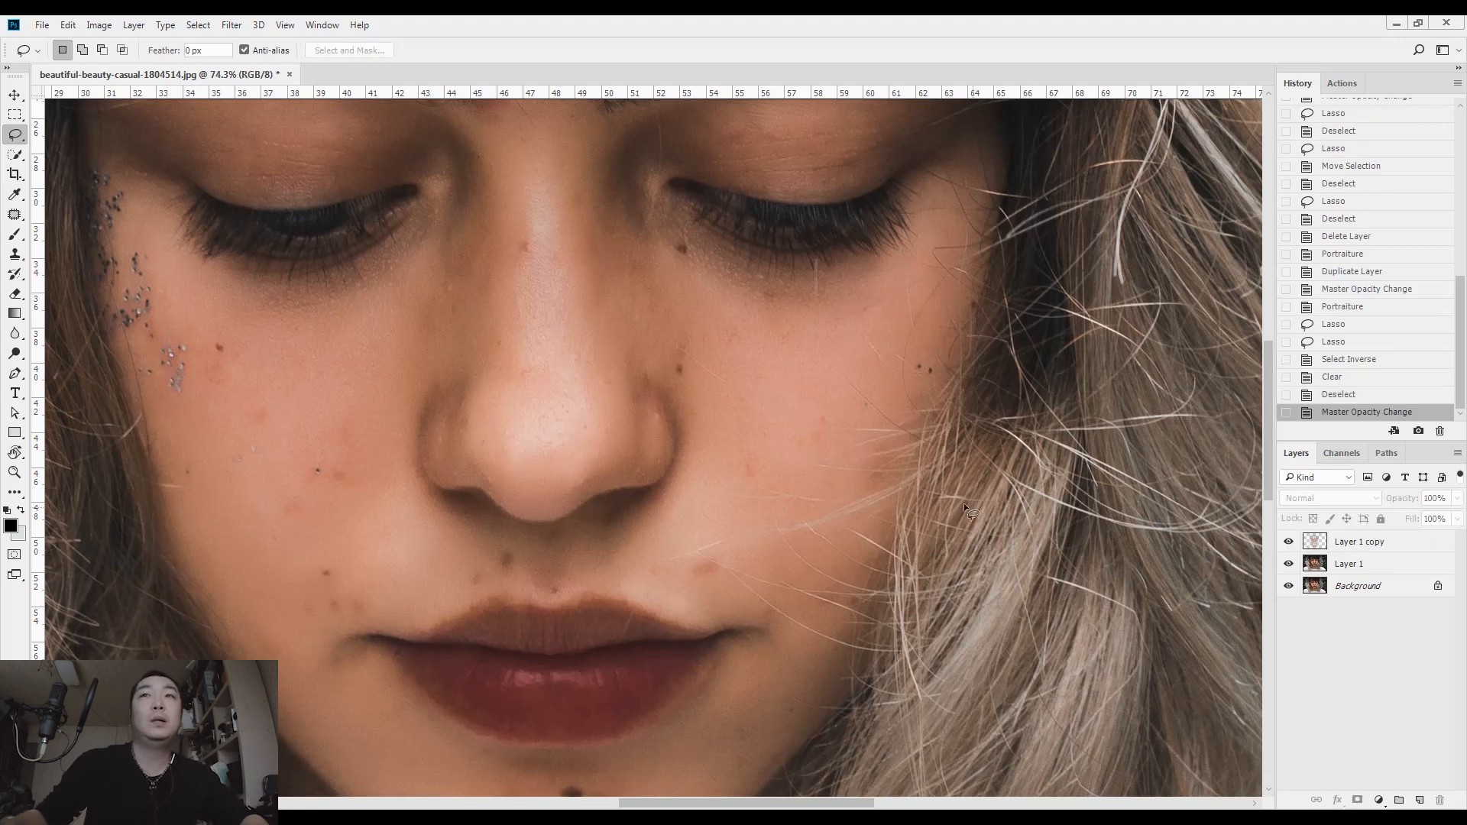
click(1346, 546)
key(ctrl+e)
Open Portraiture for Layer 1 and sample the darker skin between the nose bridge and the brow for the mask.
click(231, 25)
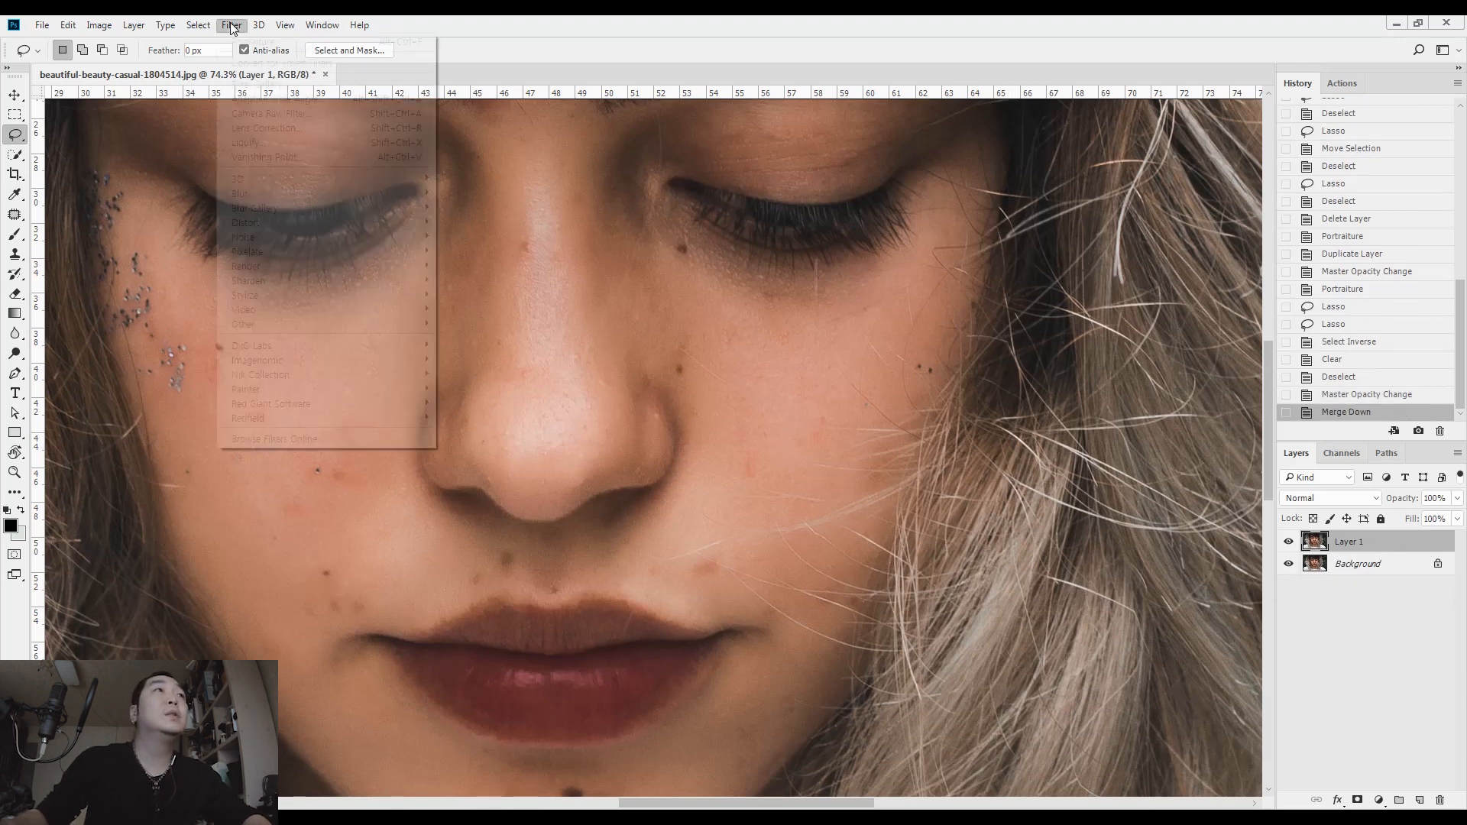
mouse_move(227, 361)
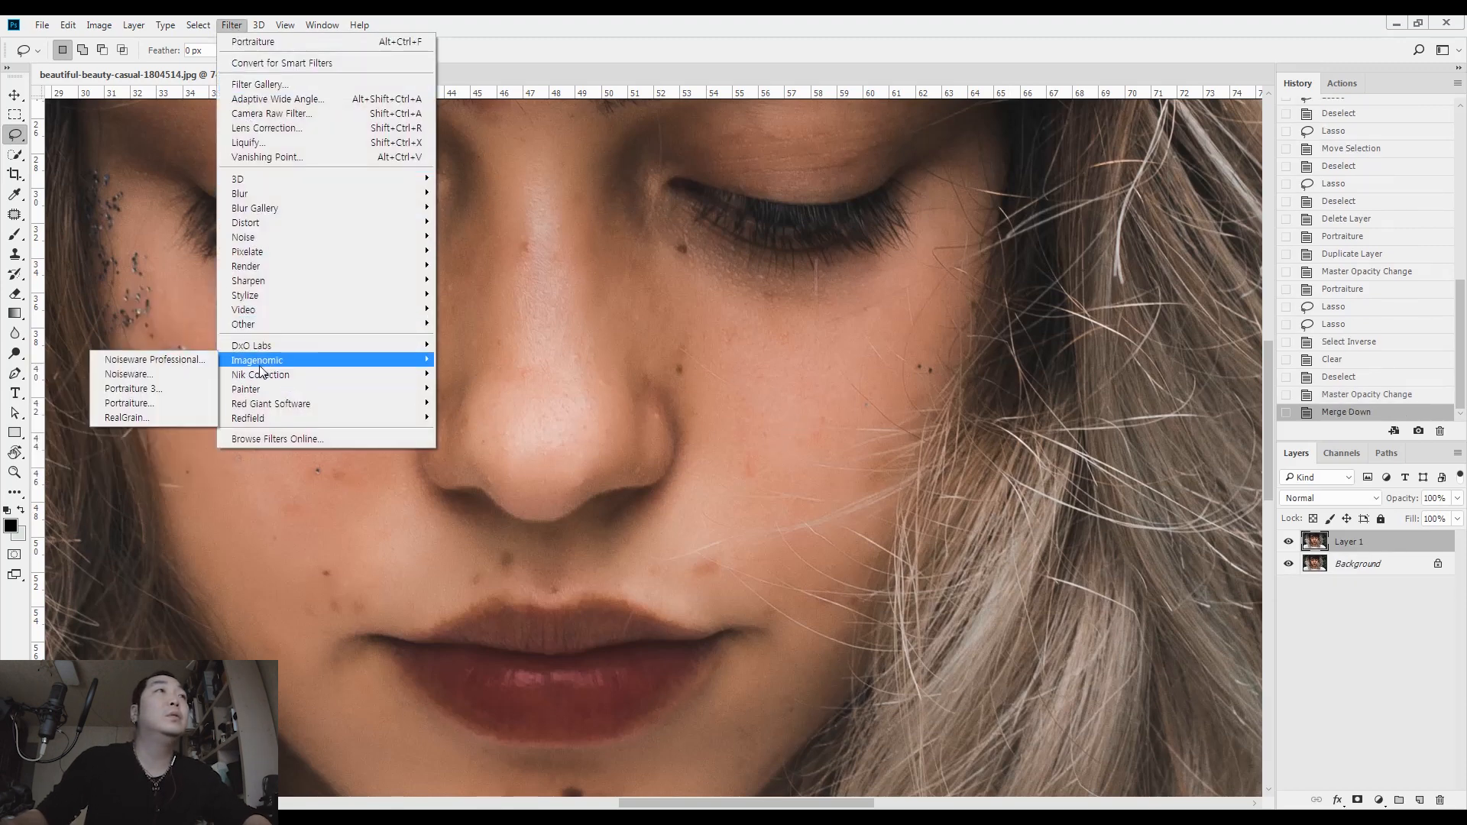
click(174, 399)
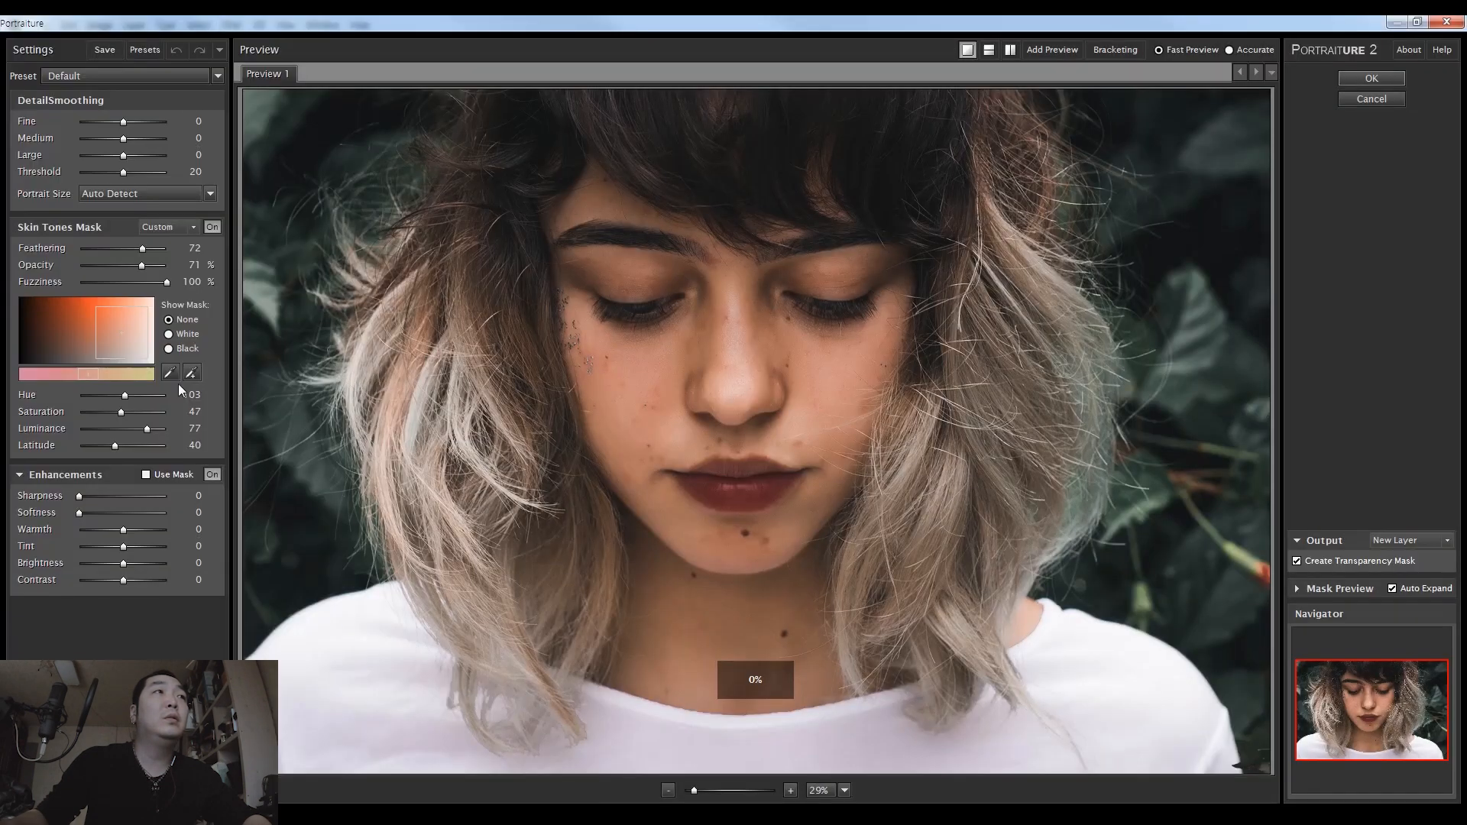
click(170, 372)
click(777, 274)
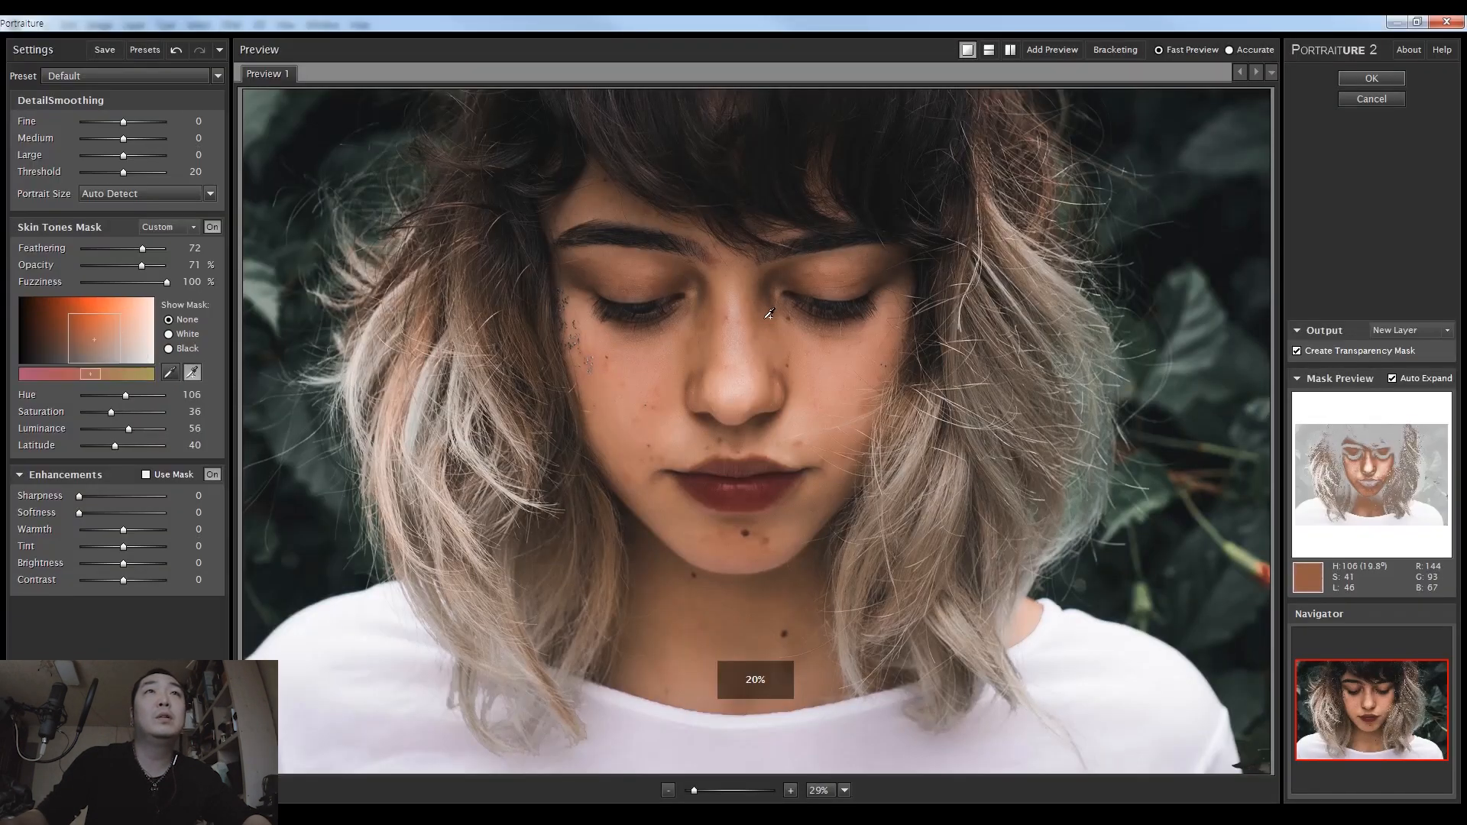
click(776, 274)
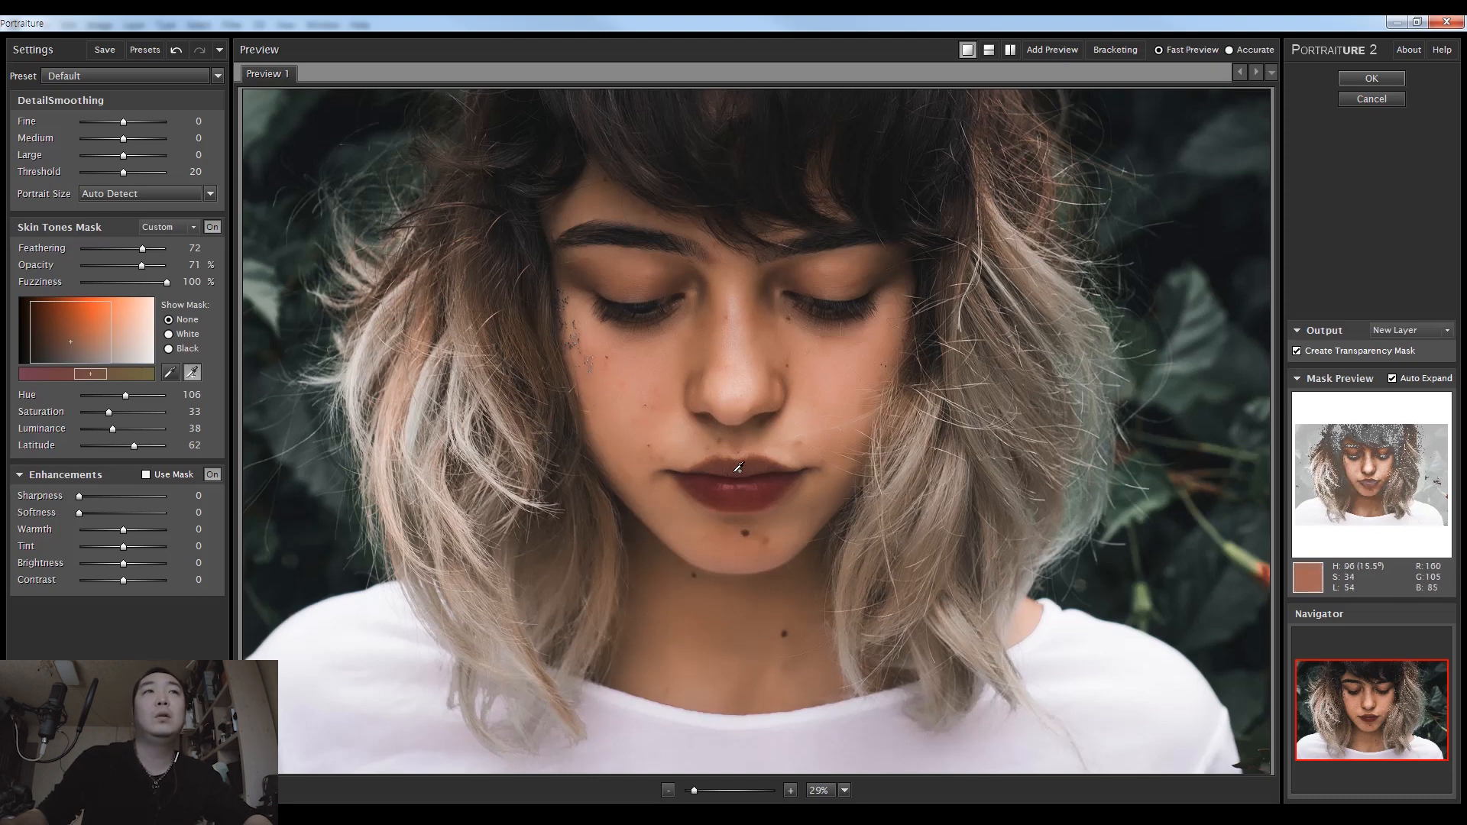
Sample the shaded skin just below the lower lip for the mask and apply the Portraiture smoothing.
click(739, 520)
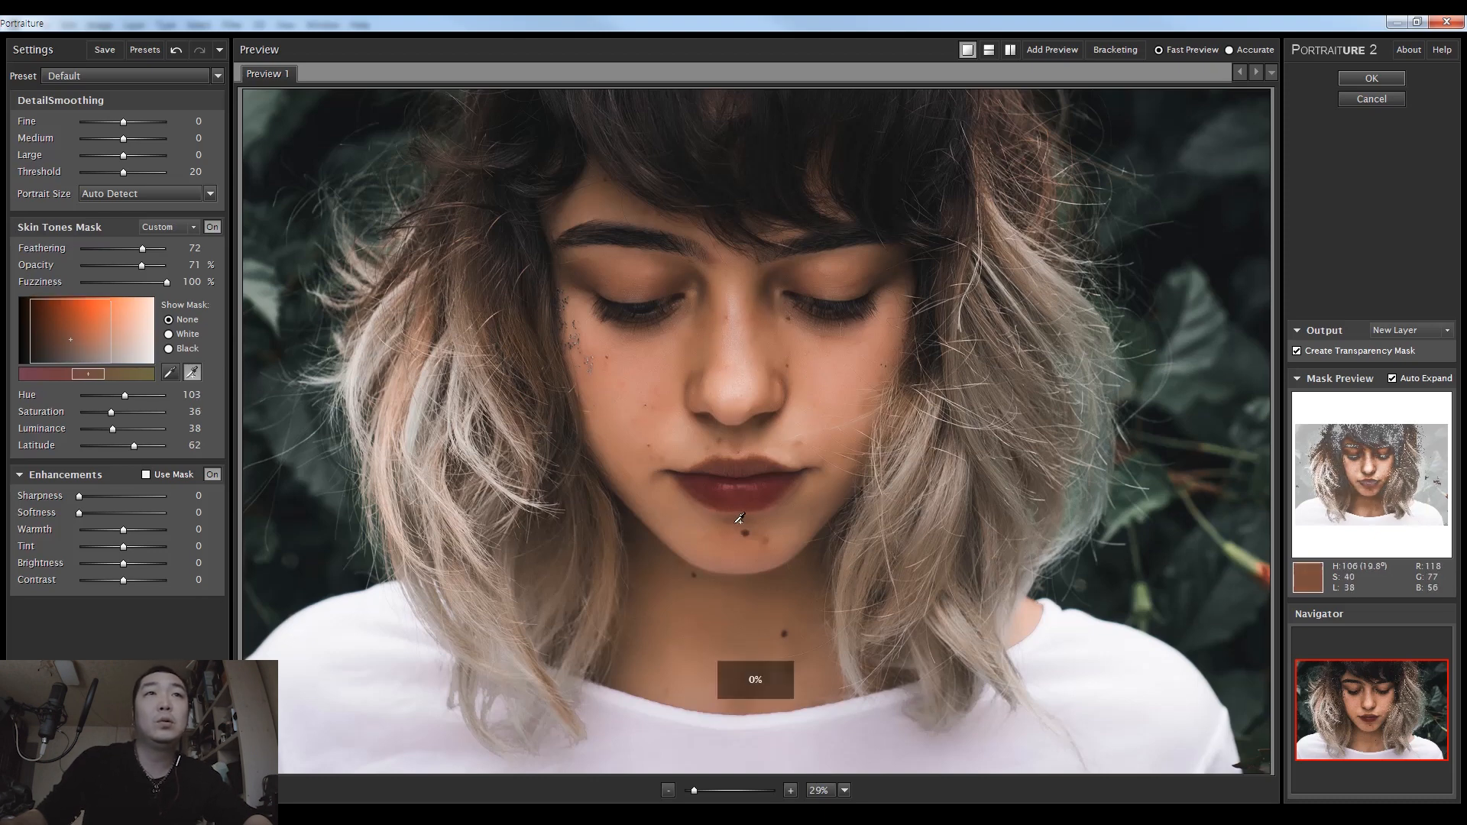
click(742, 517)
click(741, 519)
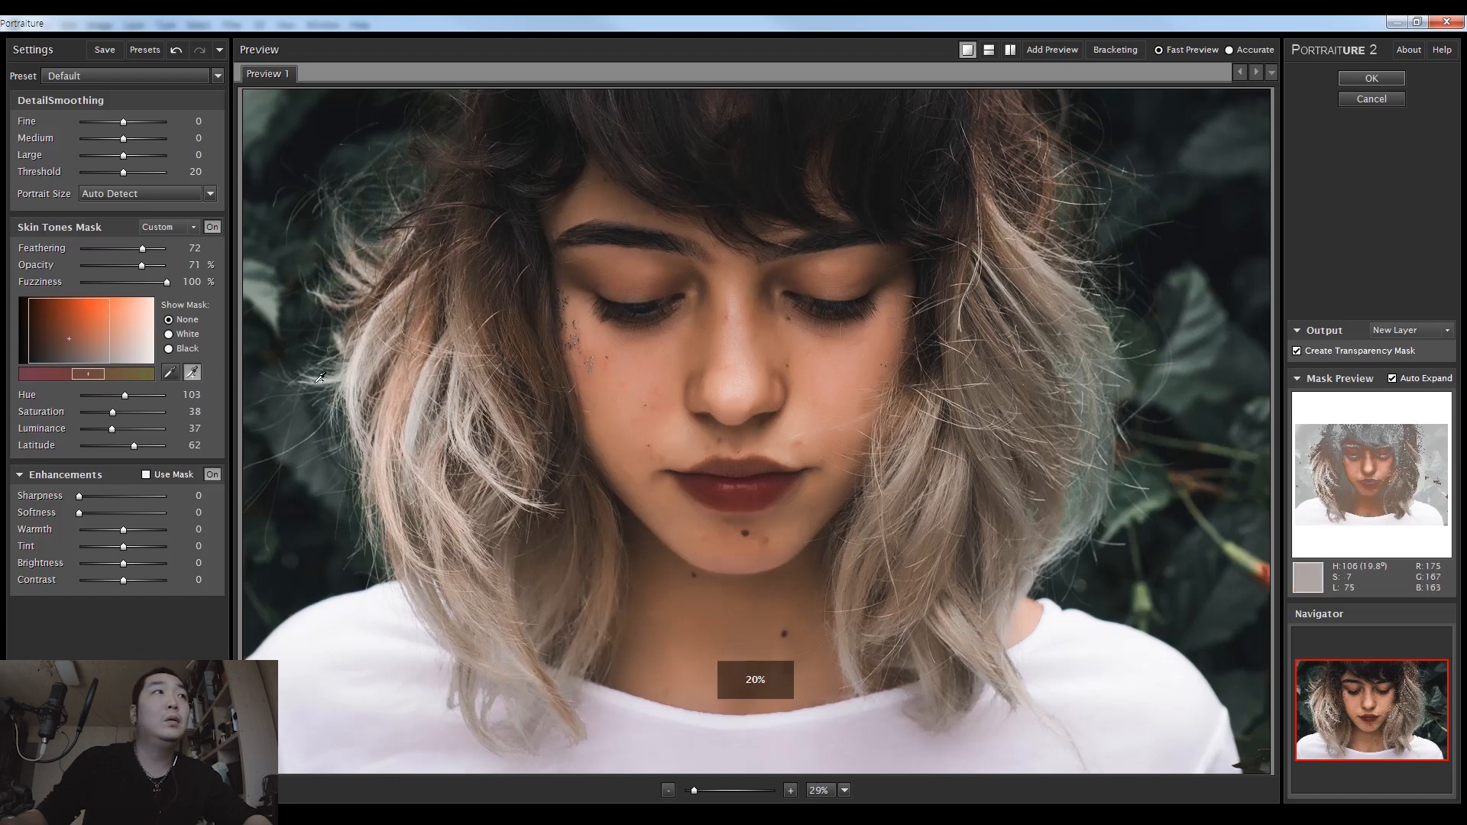
click(170, 372)
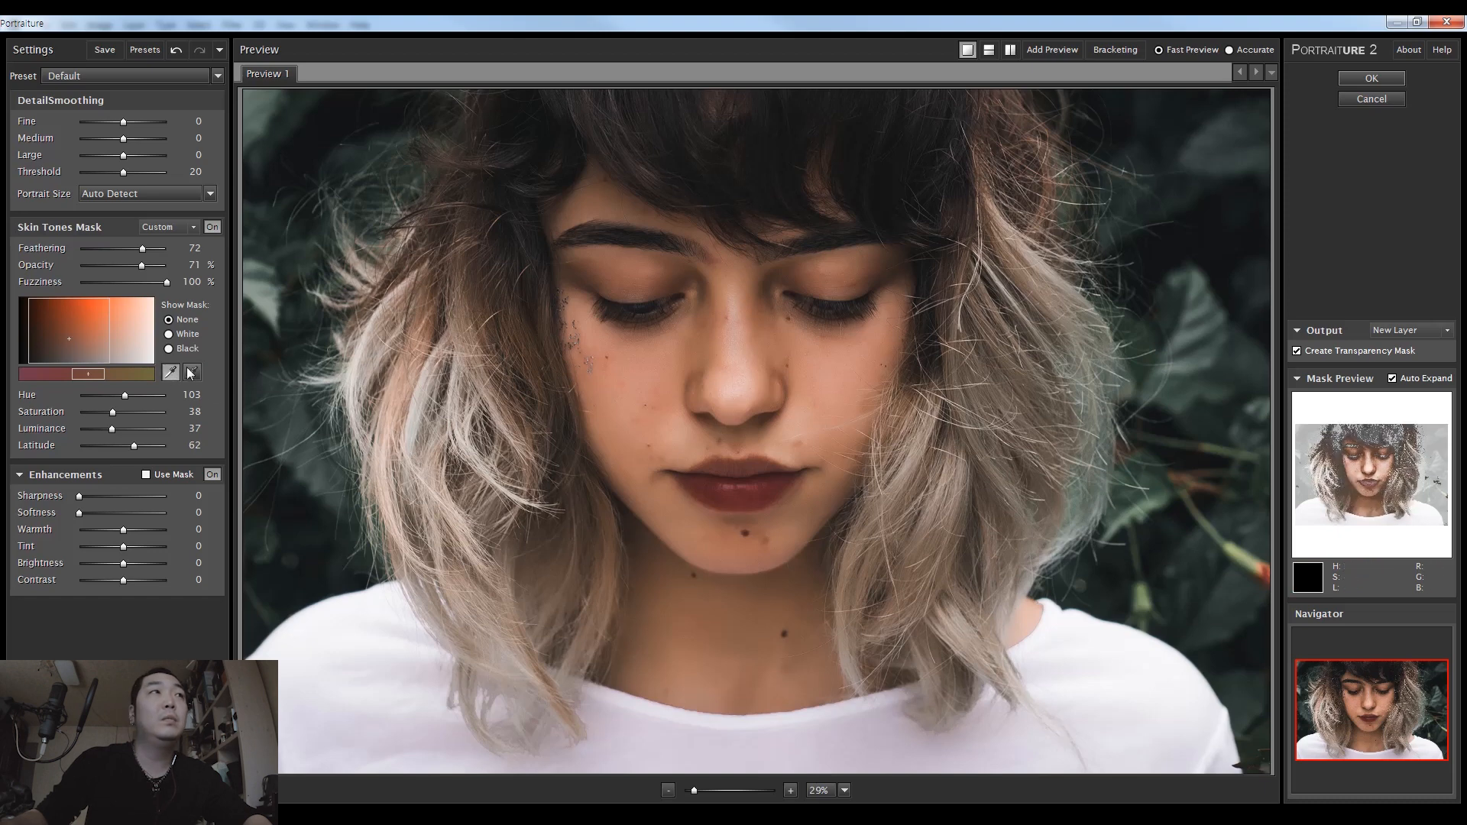
click(741, 517)
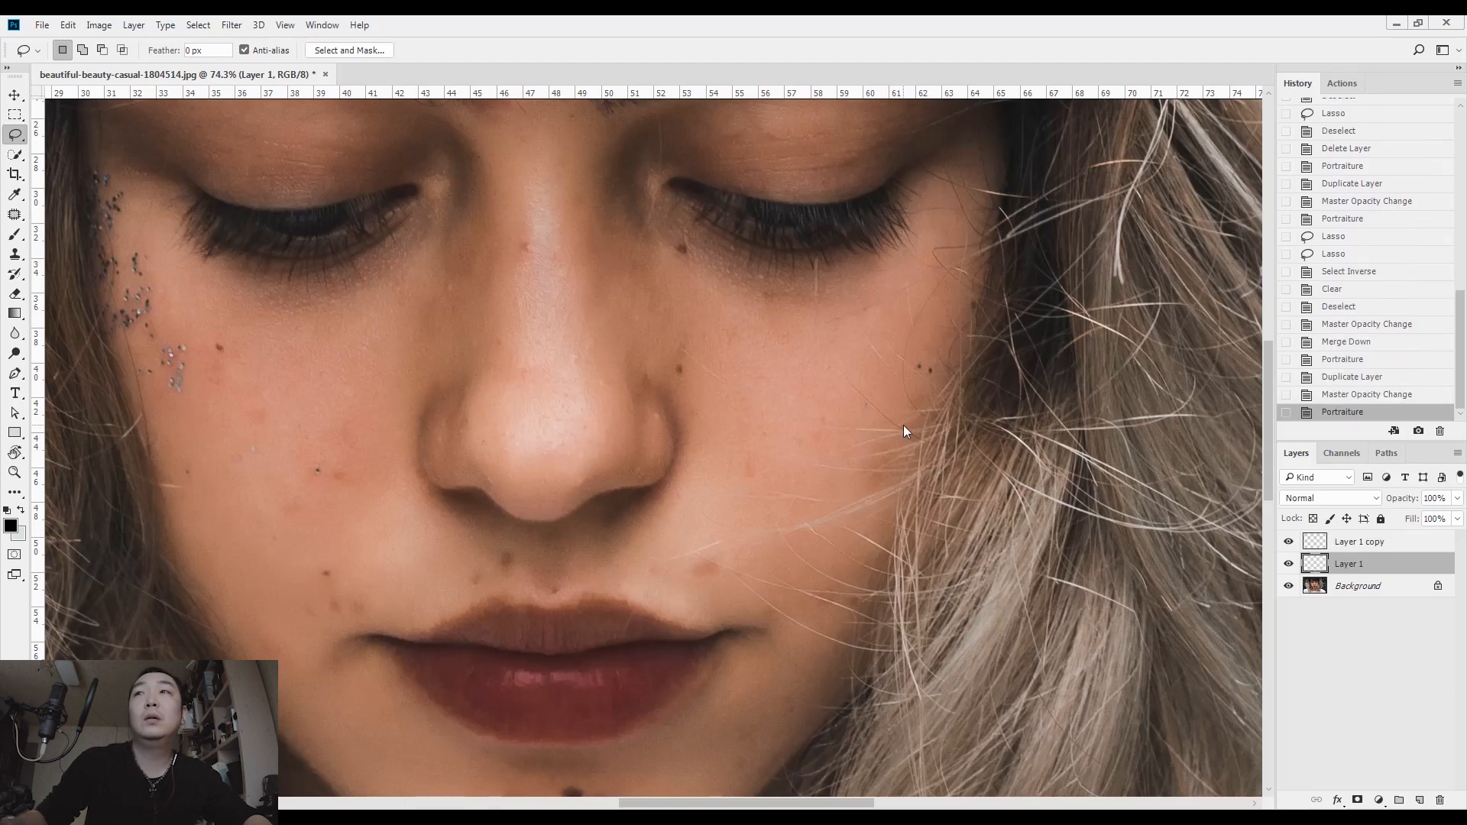
scroll(762, 470, down, 3)
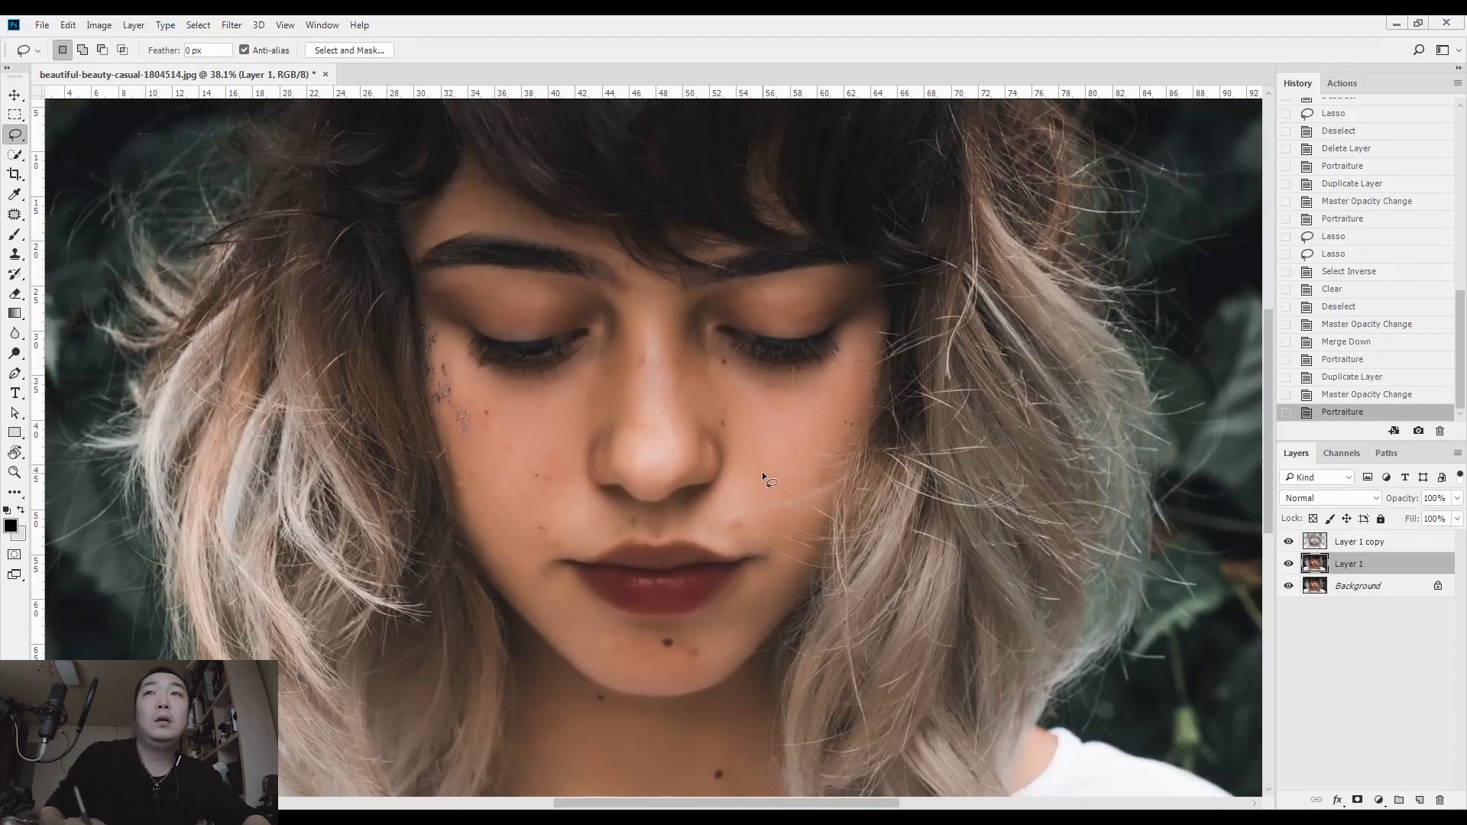
scroll(590, 385, up, 1)
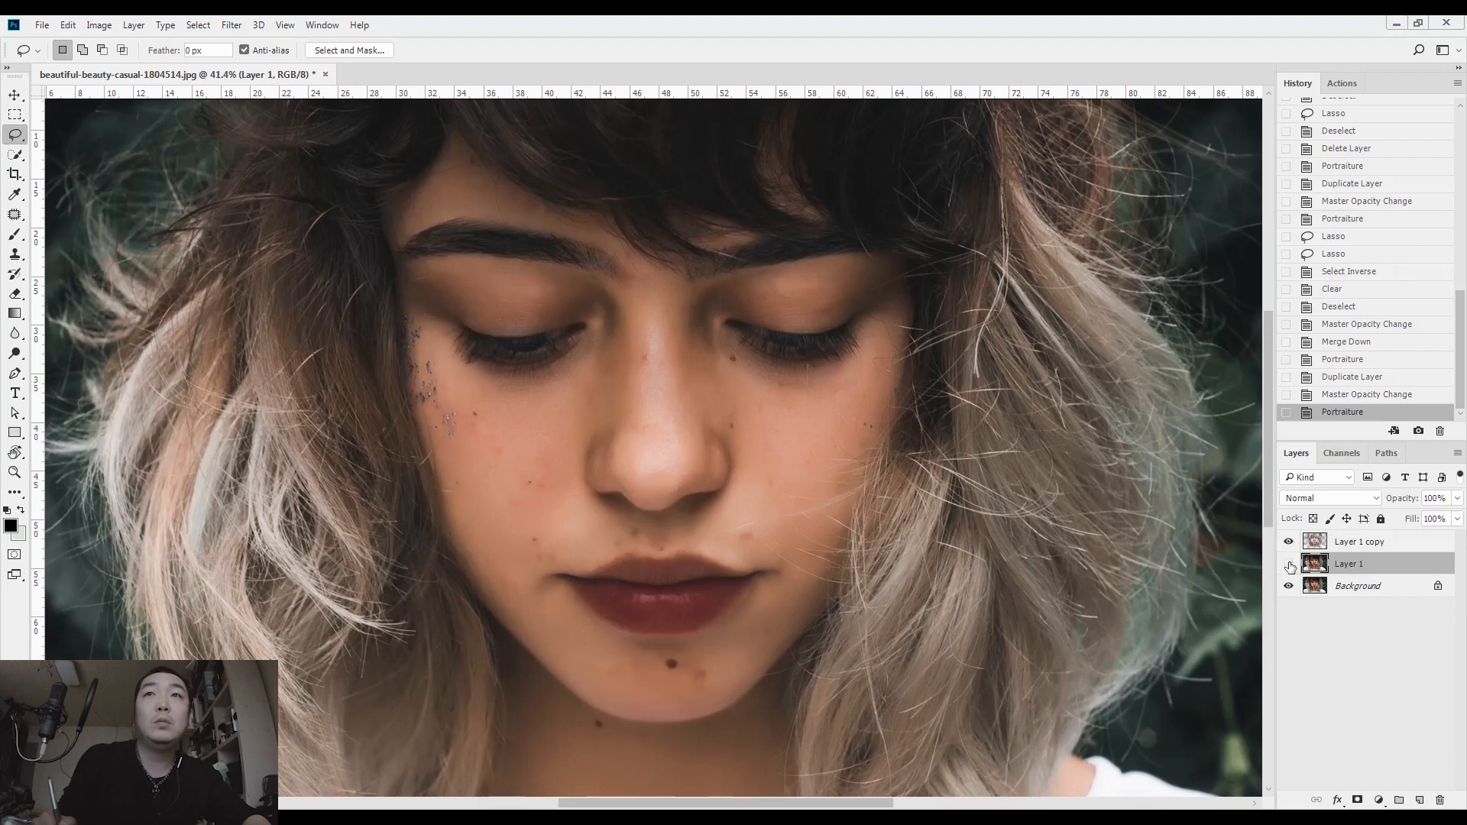
Hide Layer 1 and Background, outline the face and neck freehand, and clear everything outside that outline from Layer 1 copy.
drag(1288, 563, 1288, 585)
scroll(538, 606, down, 2)
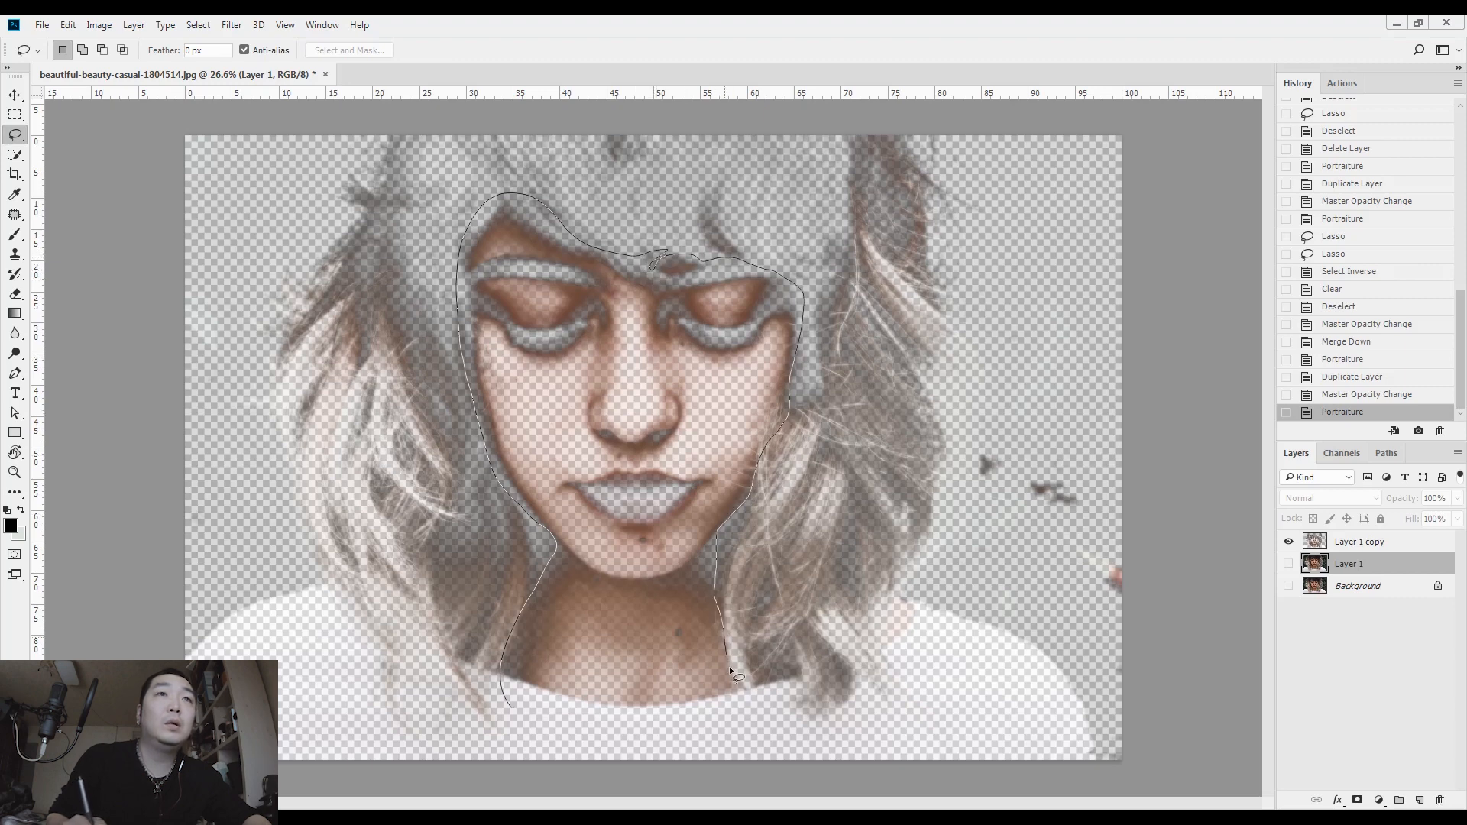
drag(533, 703, 604, 727)
key(ctrl+shift+i)
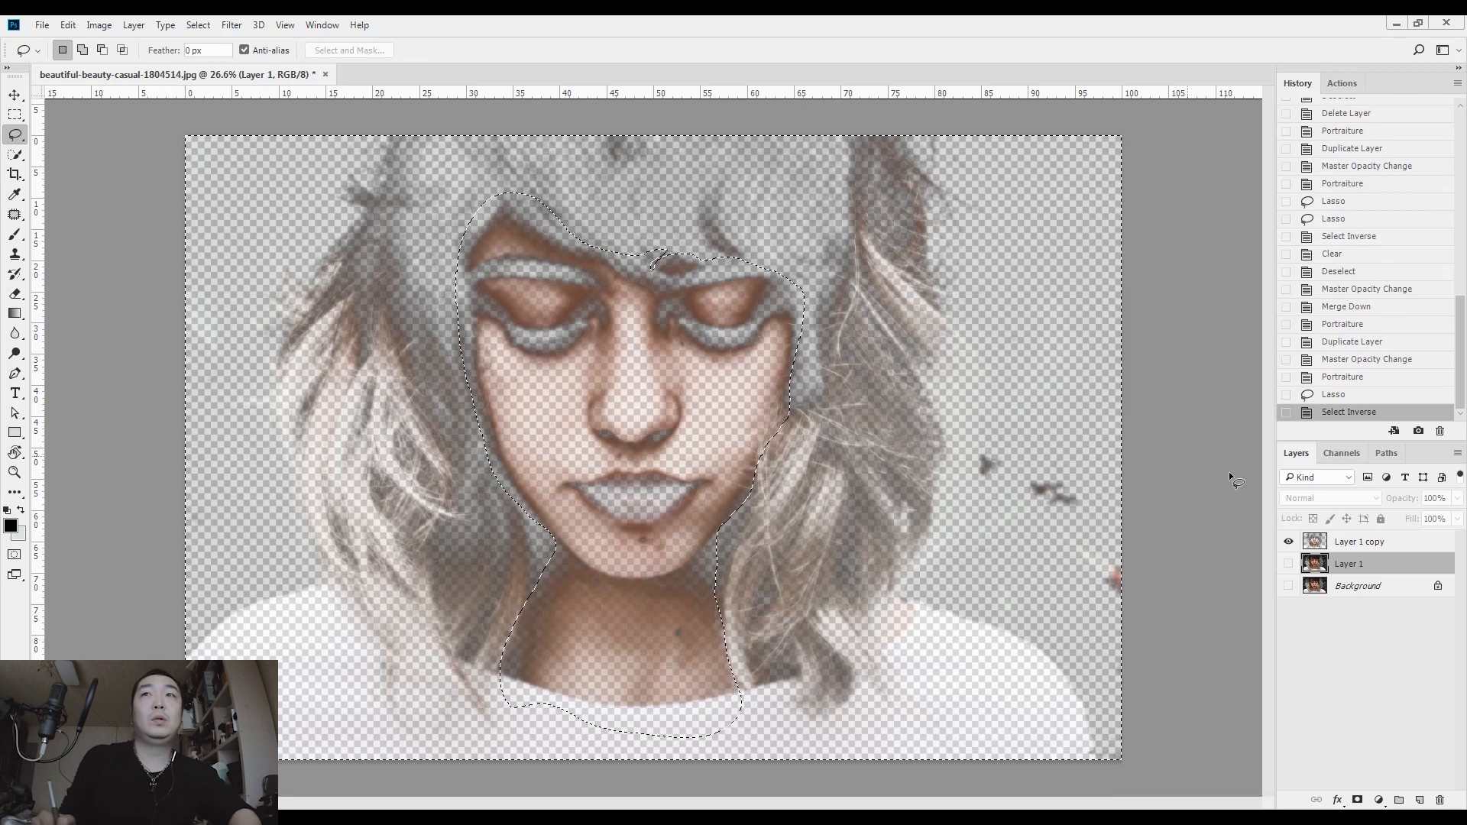
click(1360, 546)
key(Delete)
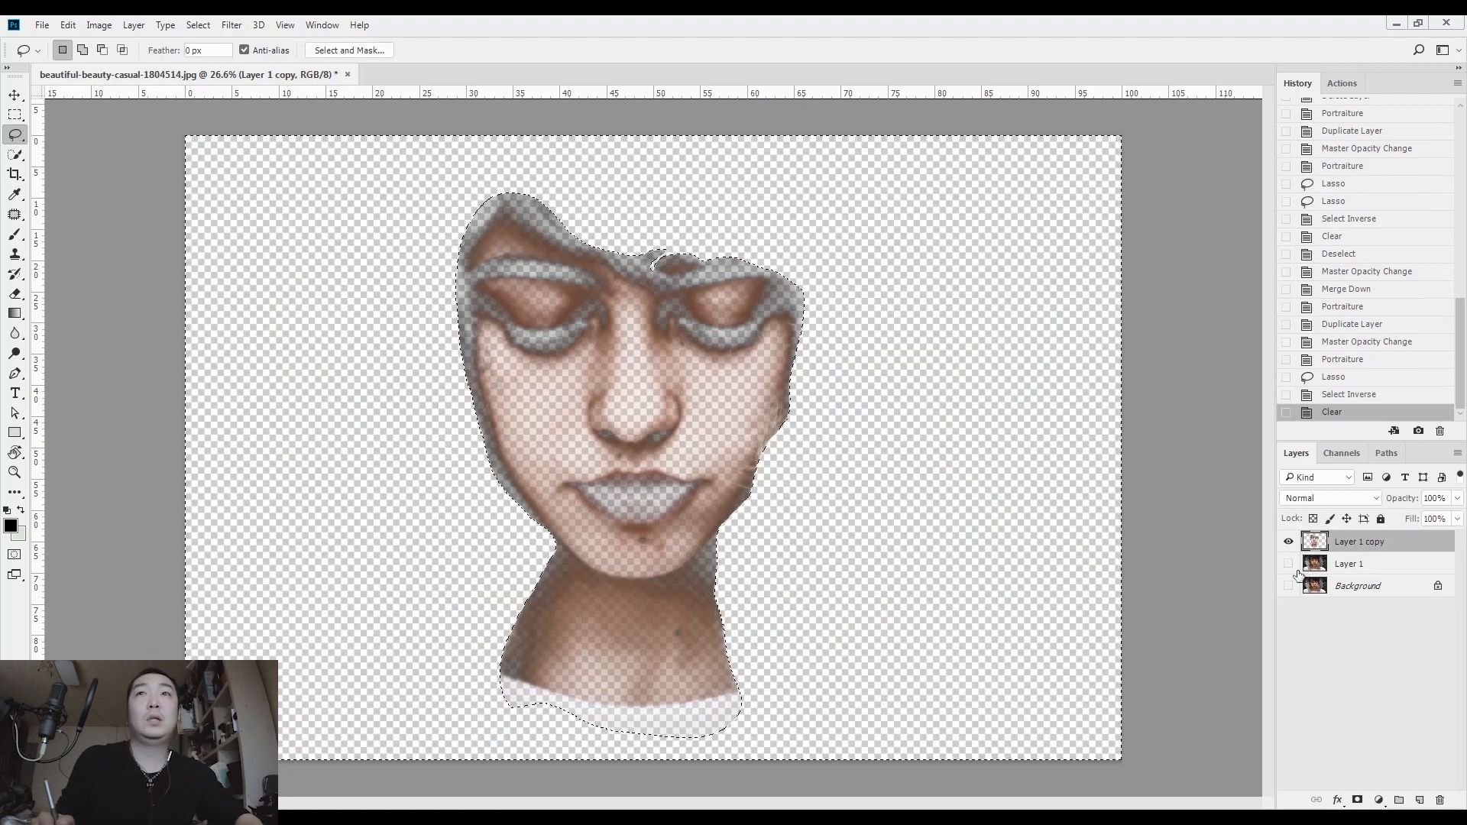
Show Layer 1 and Background again, drop the selection, and check the face with Layer 1 copy toggled.
drag(1289, 564, 1289, 586)
key(ctrl+d)
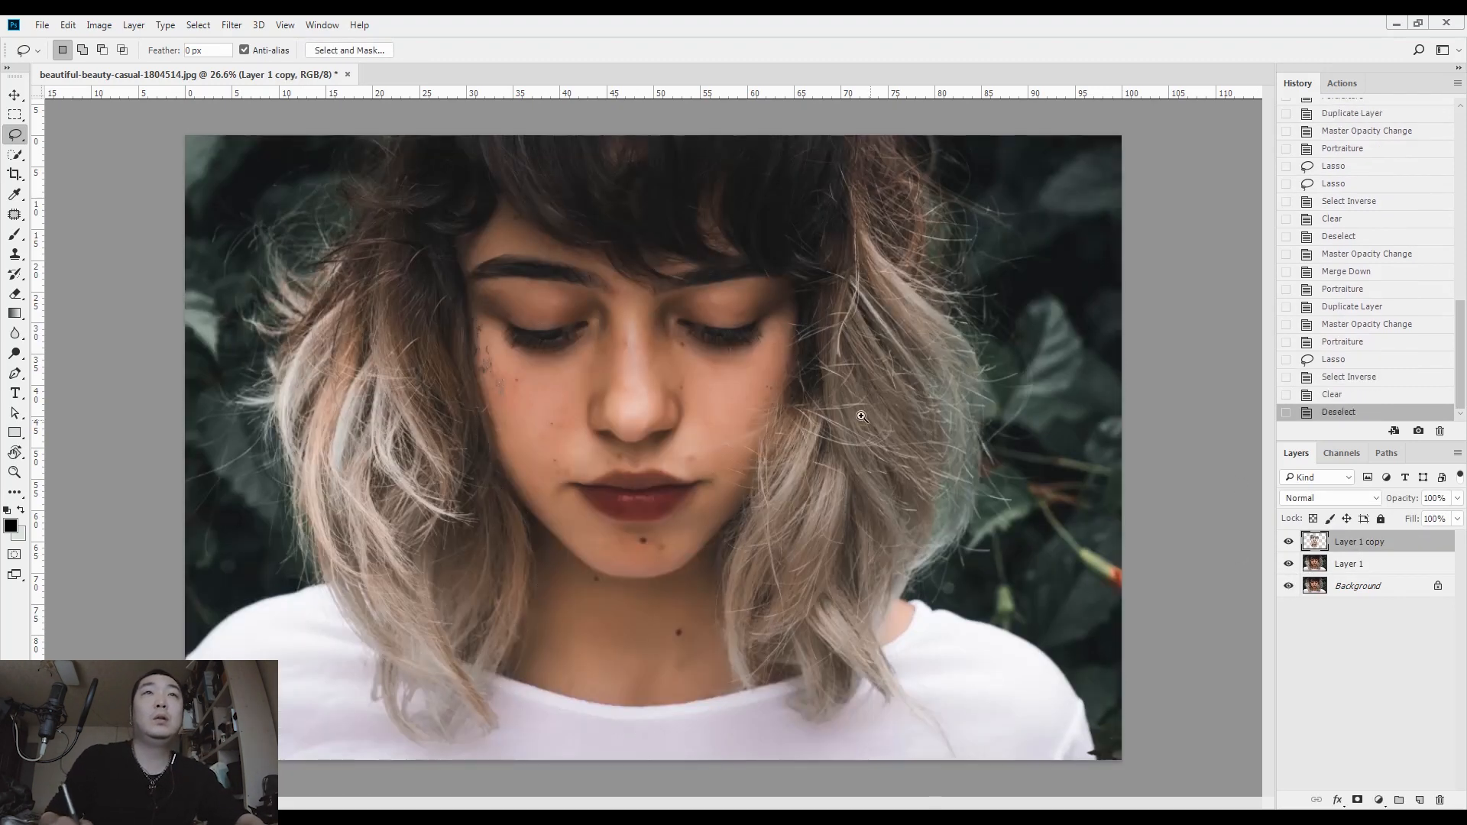
scroll(871, 420, up, 3)
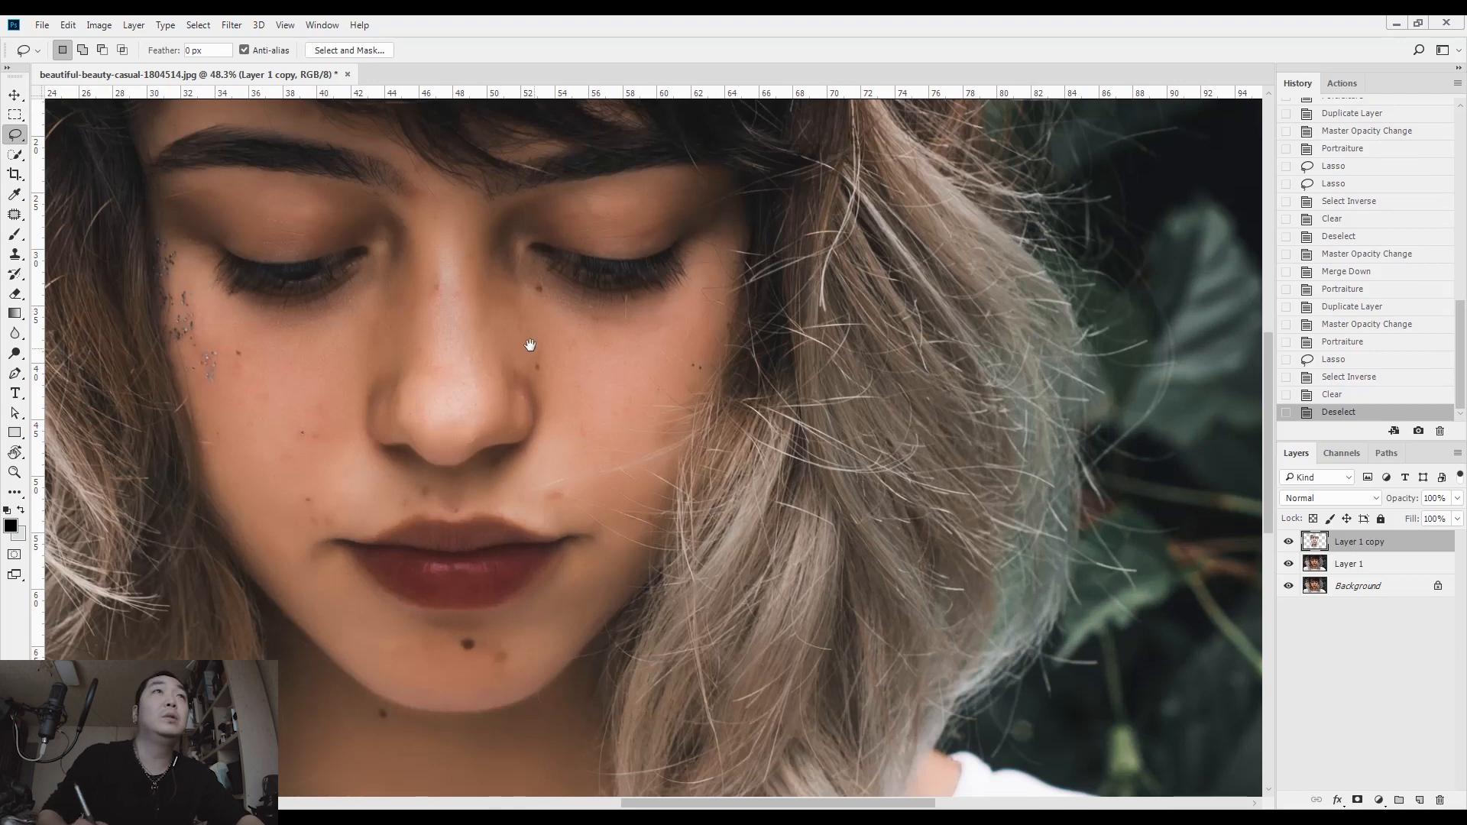
drag(597, 339, 699, 397)
click(1288, 542)
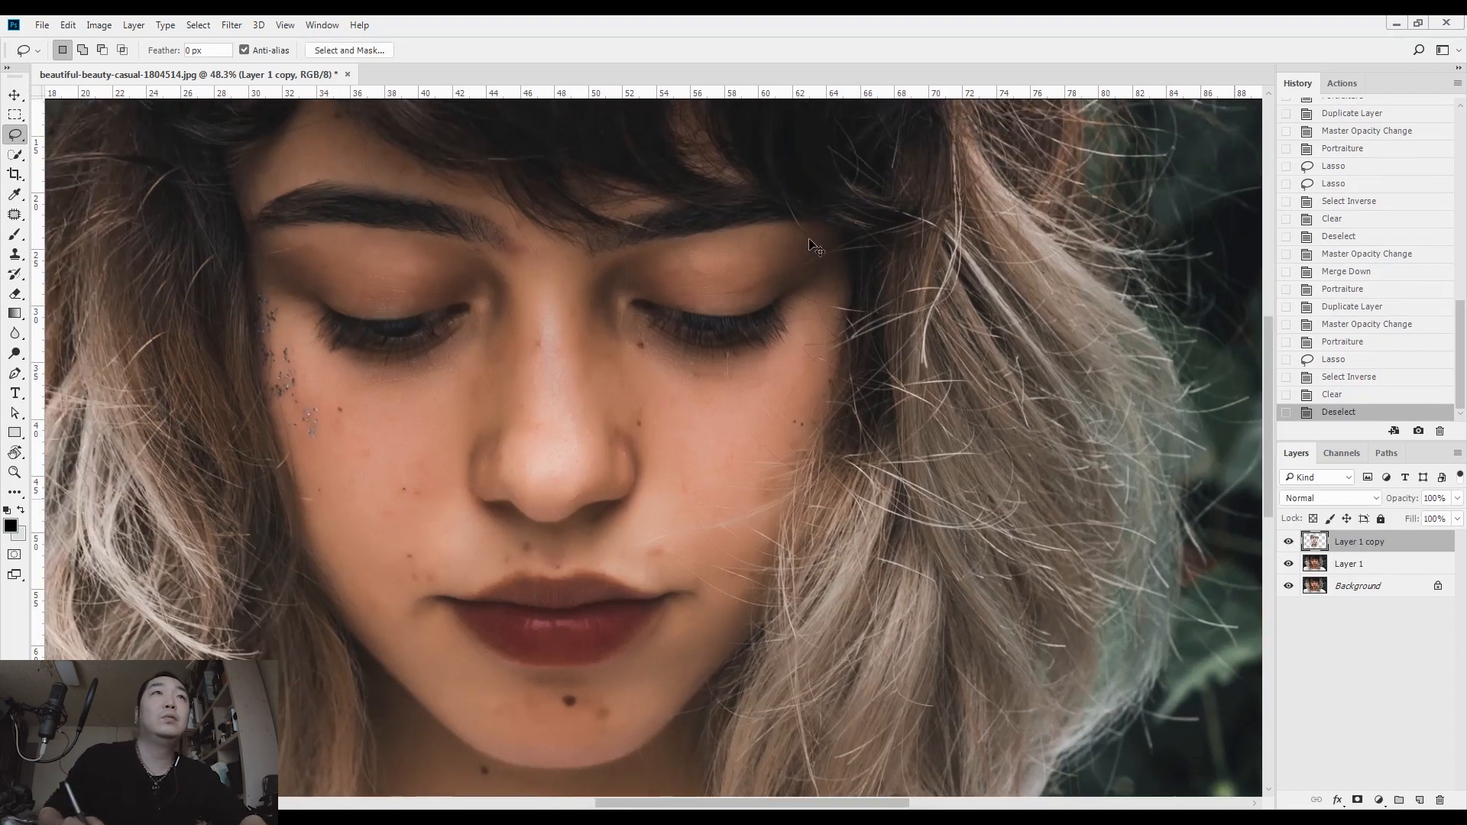
key(ctrl+e)
drag(564, 368, 628, 329)
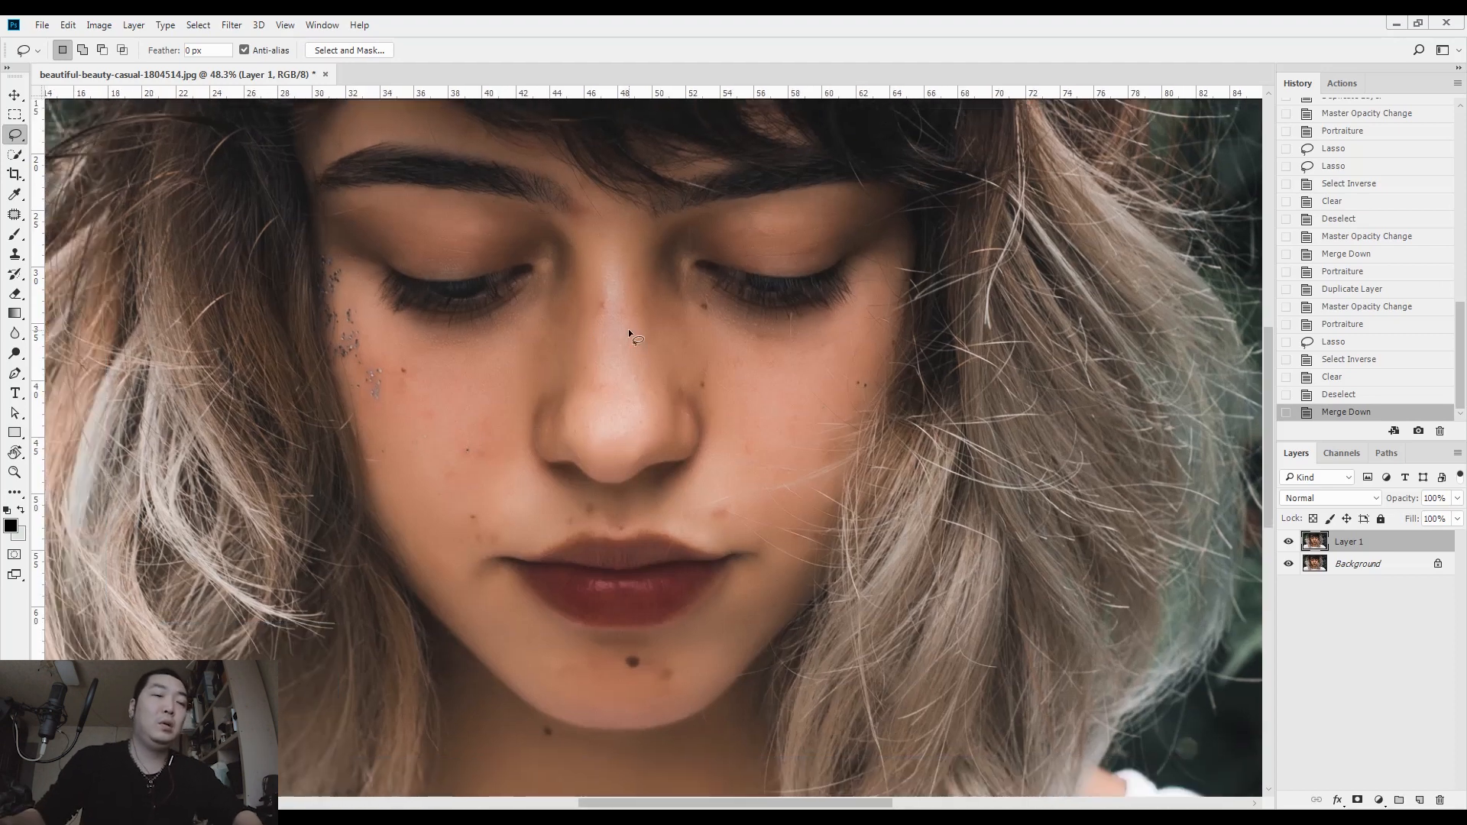
scroll(627, 329, up, 3)
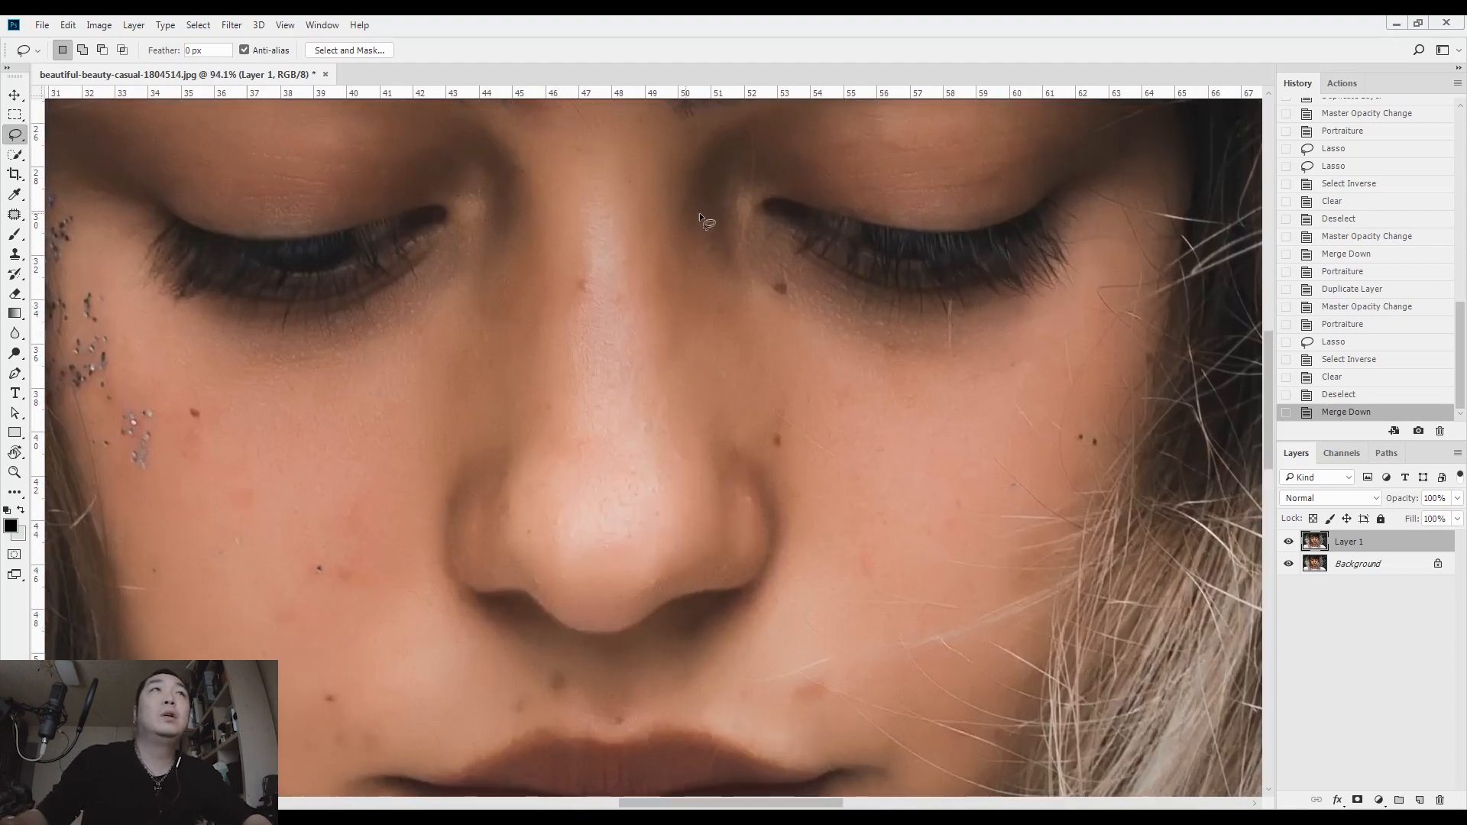
click(232, 31)
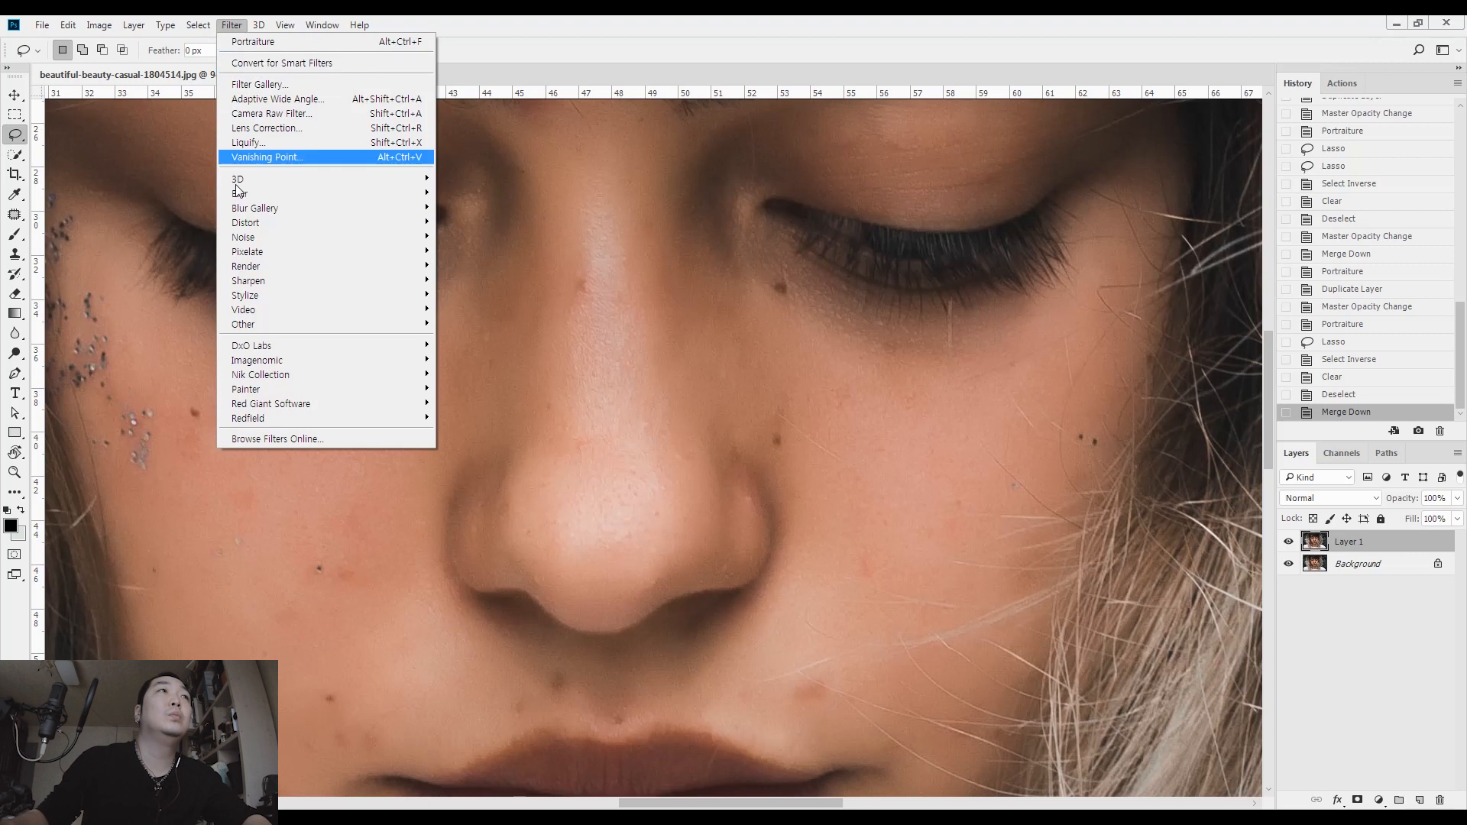
key(Escape)
key(ctrl+z)
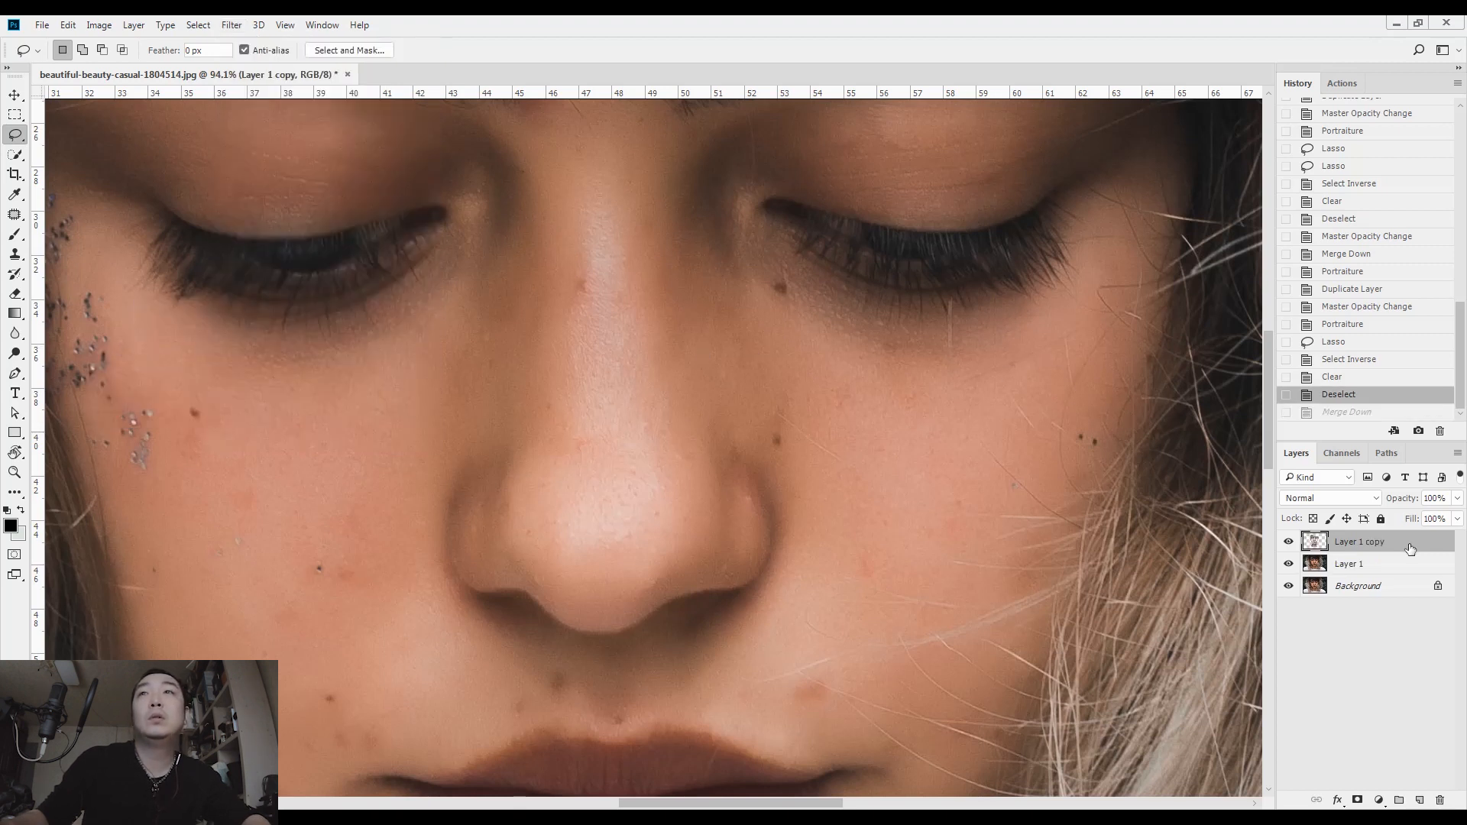
Lower the opacity of Layer 1 copy to about 66% and merge it down into Layer 1.
click(1455, 499)
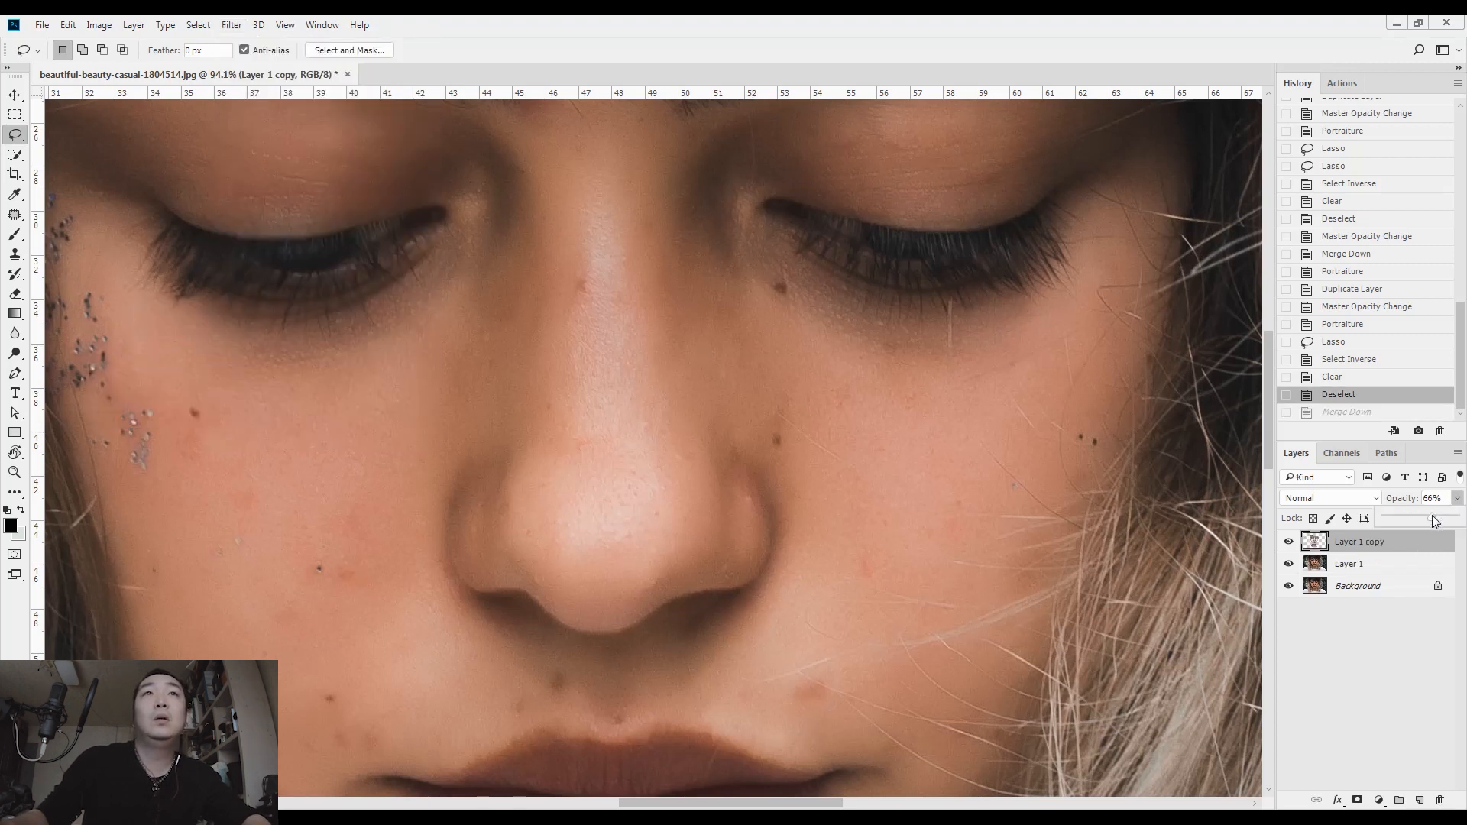
drag(1434, 520, 1435, 519)
key(ctrl+e)
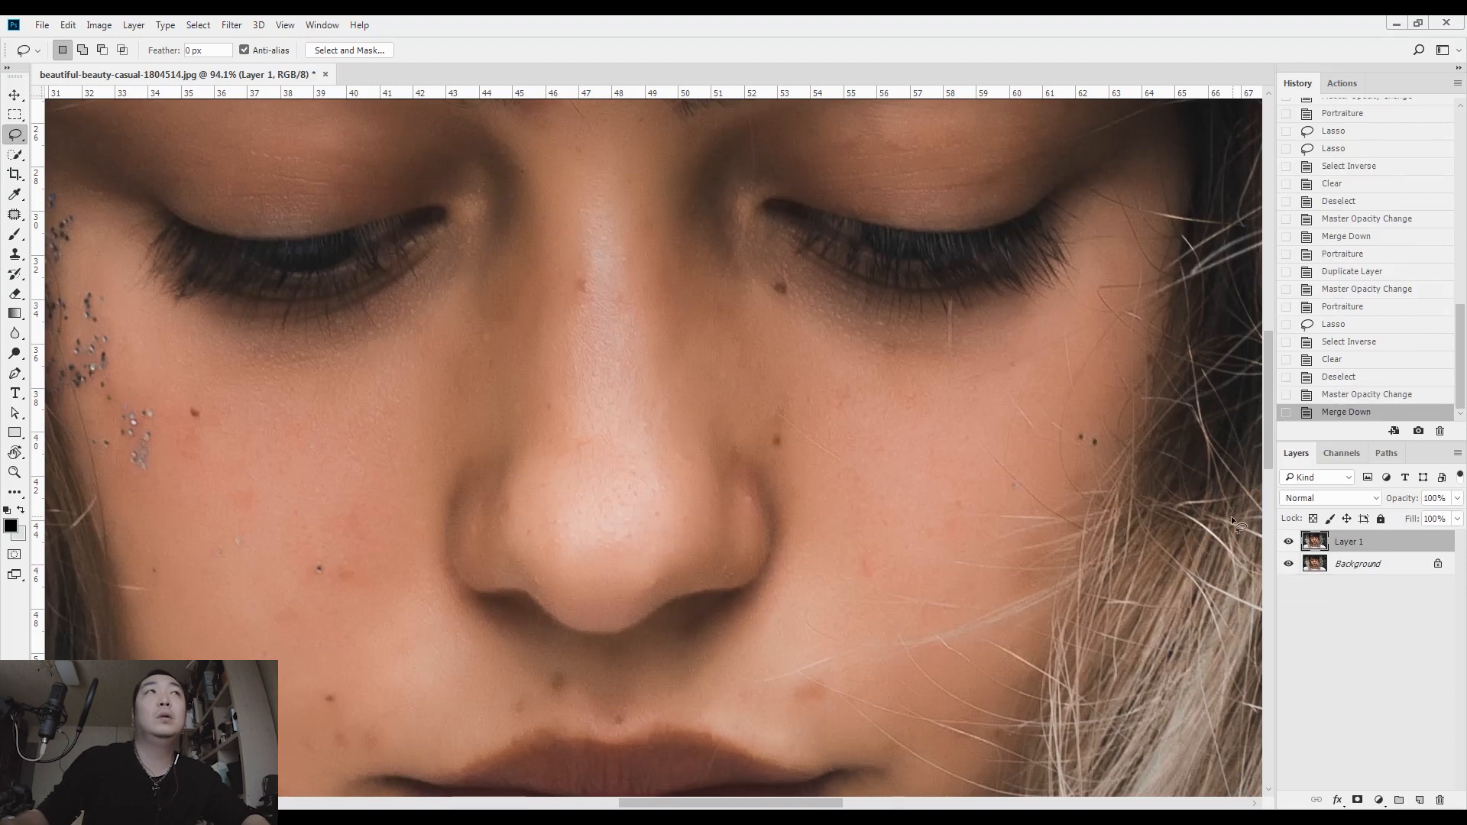
Open Portraiture for Layer 1, sample the shaded skin near the inner eye corner for the mask, and apply the smoothing.
click(231, 26)
mouse_move(305, 360)
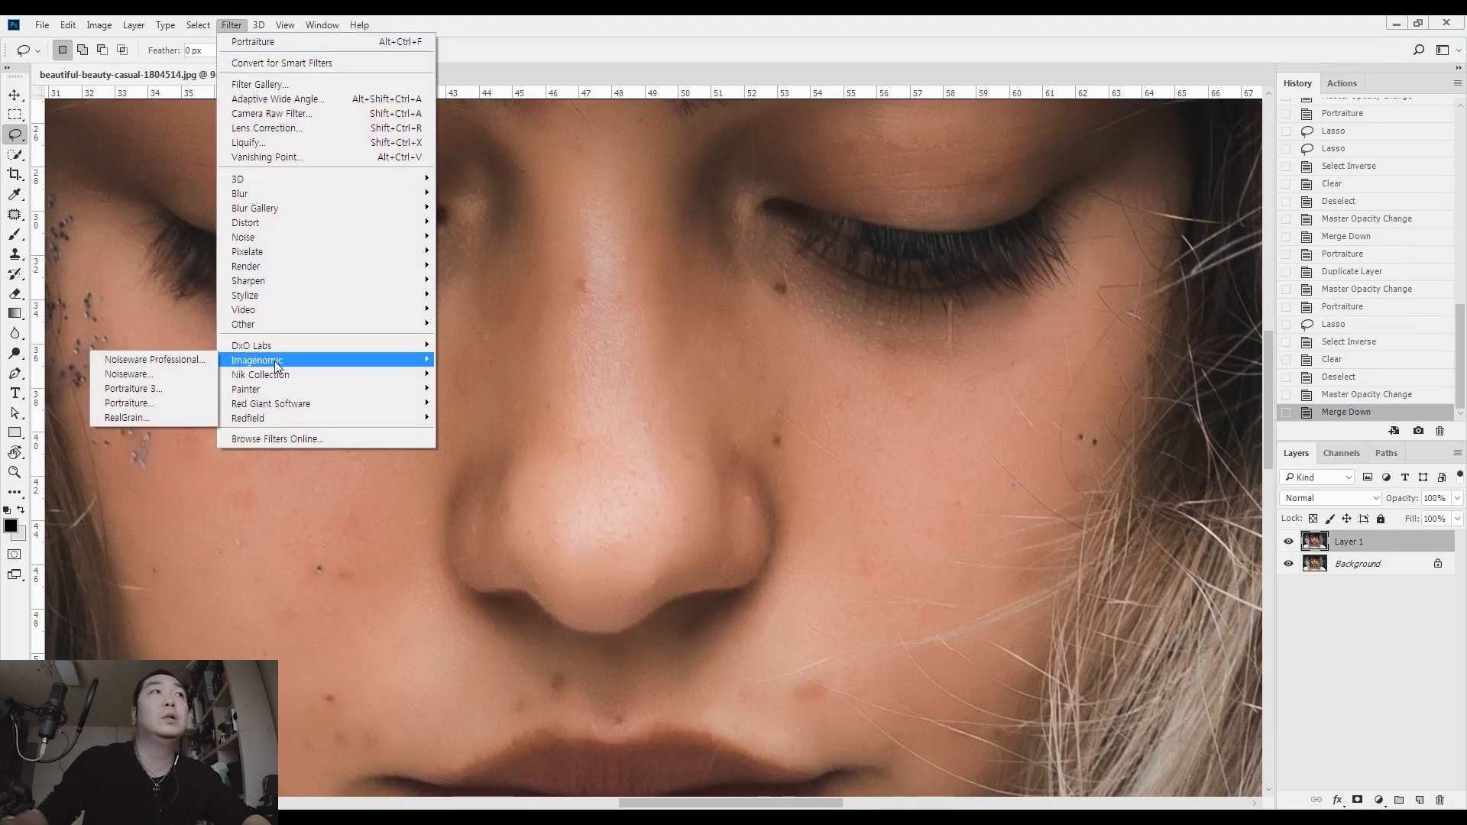
click(181, 403)
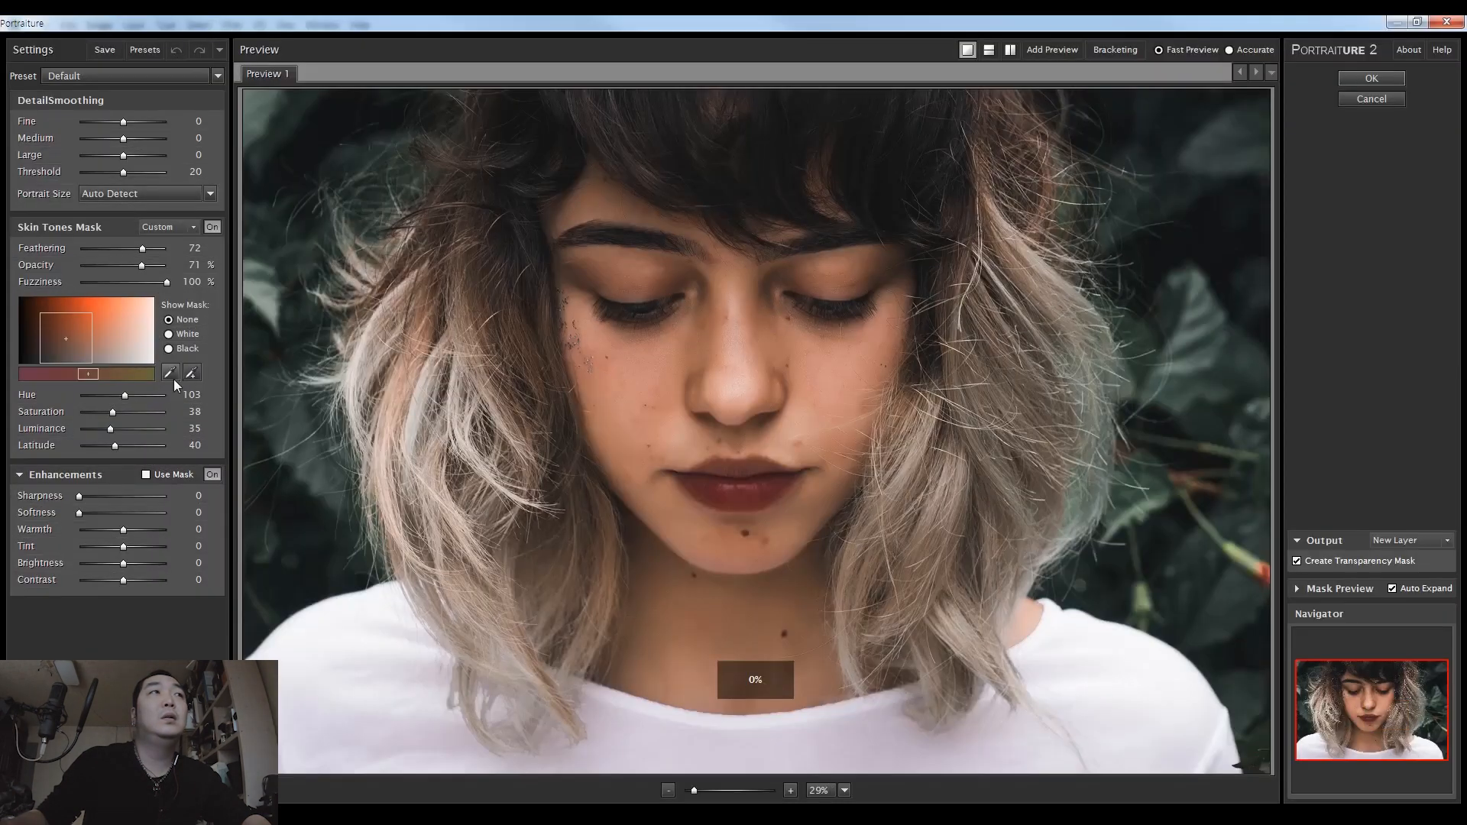
click(191, 373)
click(682, 279)
click(1371, 78)
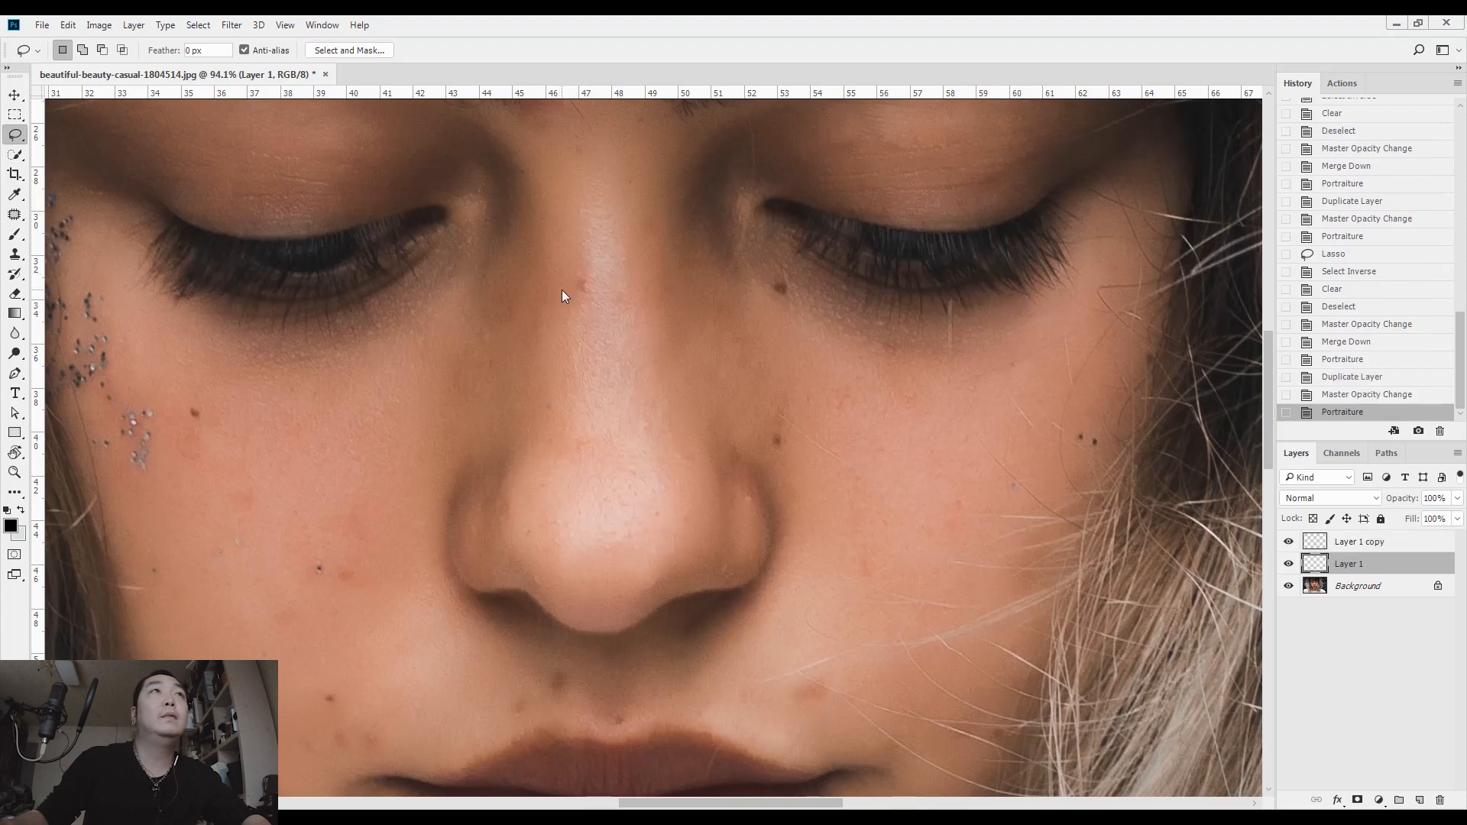
Isolate Layer 1 copy, lasso the face and neck, and clear the hair, clothing and background outside the outline.
scroll(653, 411, down, 3)
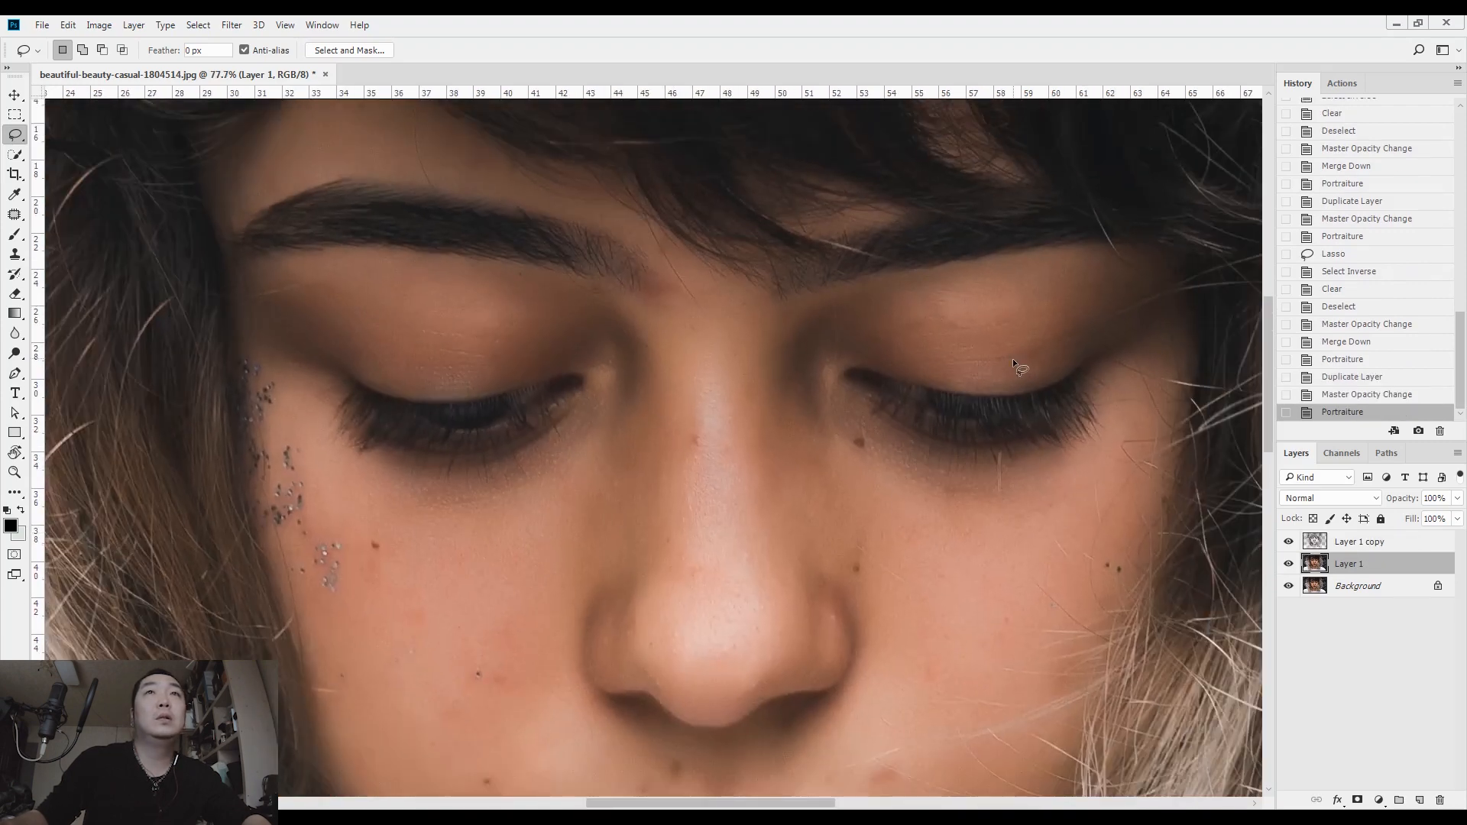
click(1289, 586)
scroll(802, 453, down, 5)
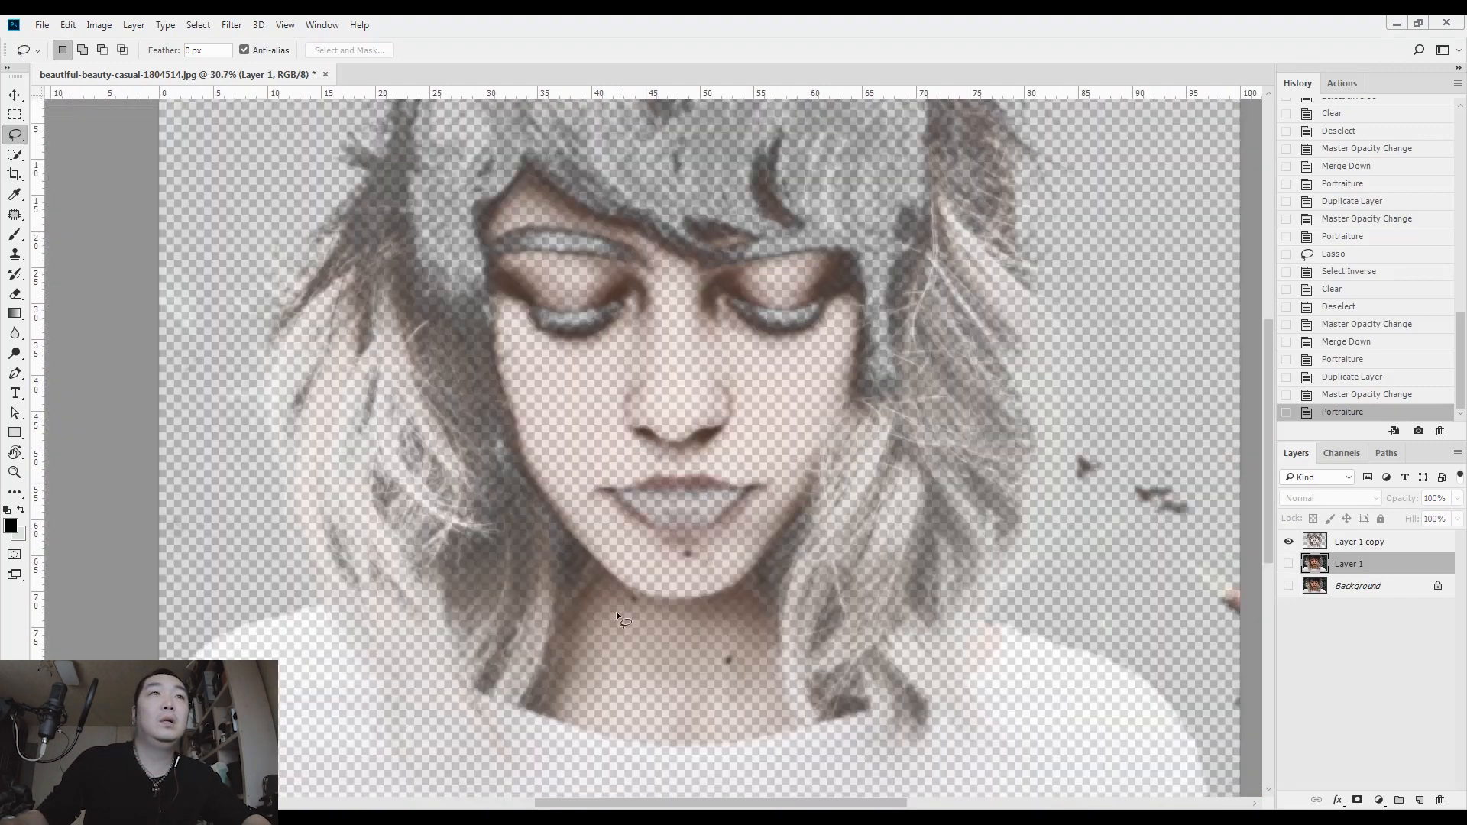
mouse_move(554, 740)
mouse_down()
mouse_move(558, 575)
mouse_move(482, 406)
mouse_move(457, 216)
mouse_move(495, 145)
mouse_move(640, 207)
mouse_move(697, 198)
mouse_up()
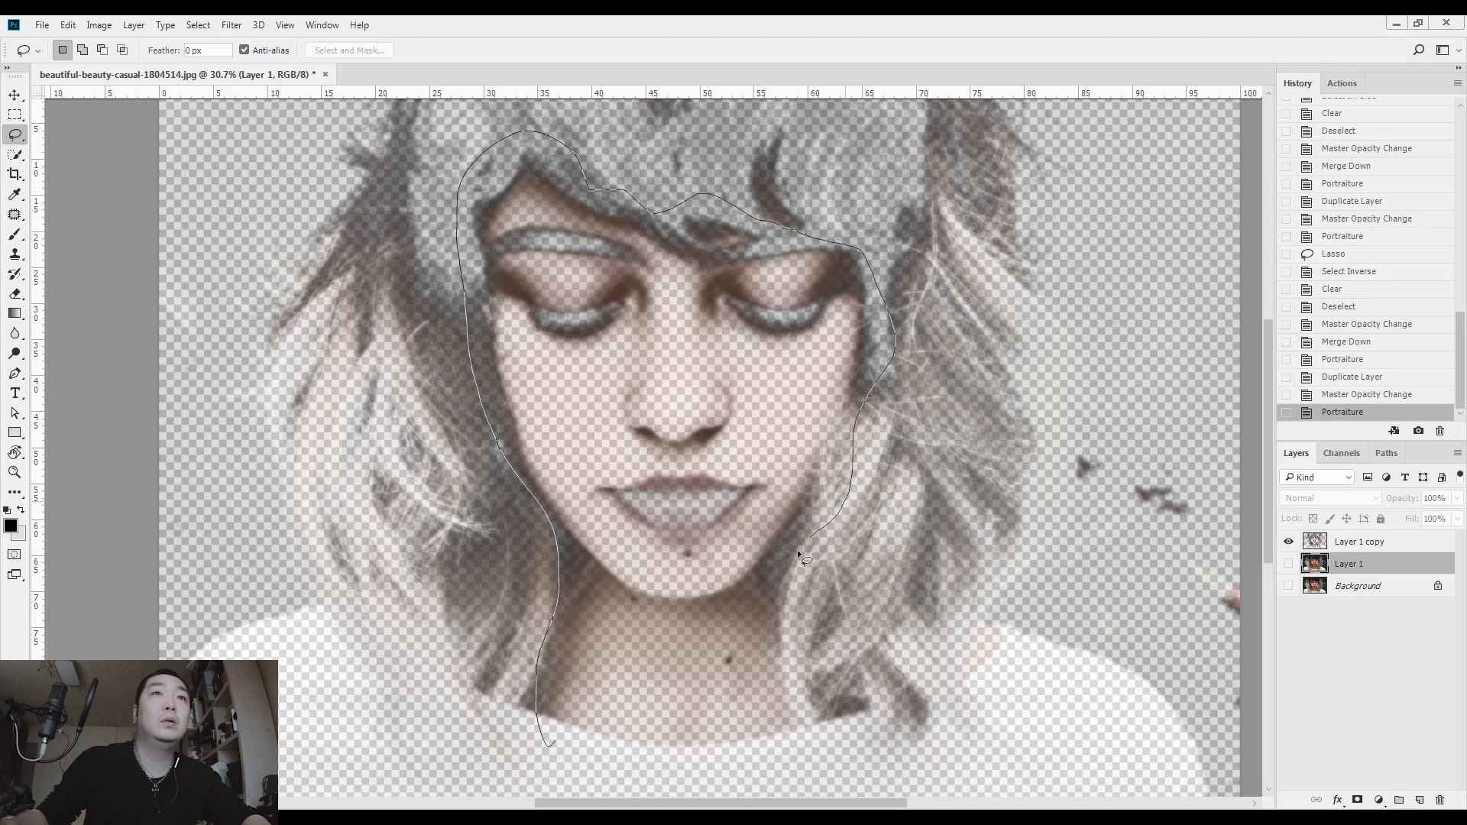
mouse_move(807, 731)
mouse_down()
mouse_move(643, 789)
mouse_move(557, 742)
mouse_up()
key(ctrl+shift+i)
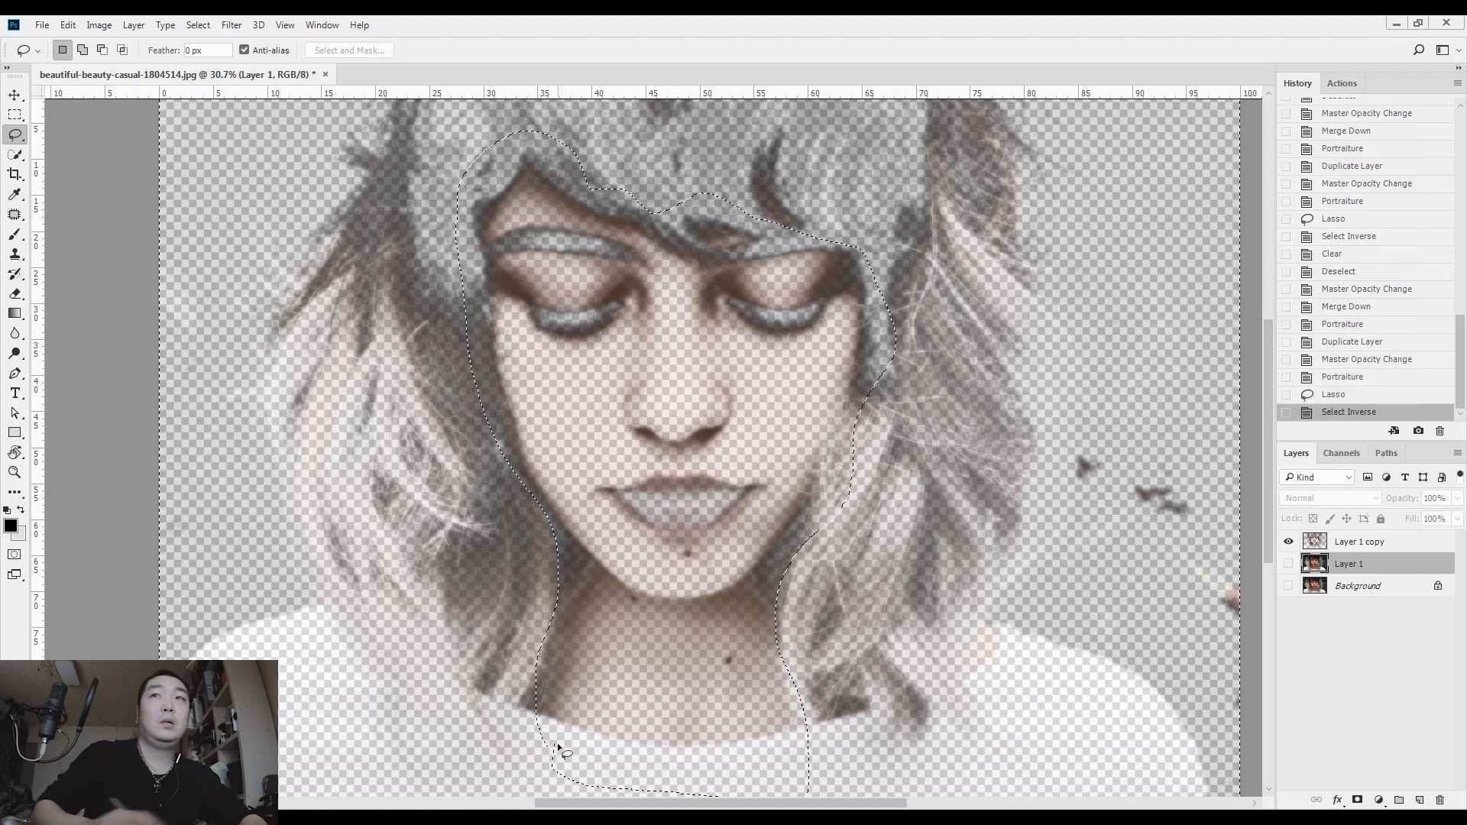
click(1377, 541)
key(Delete)
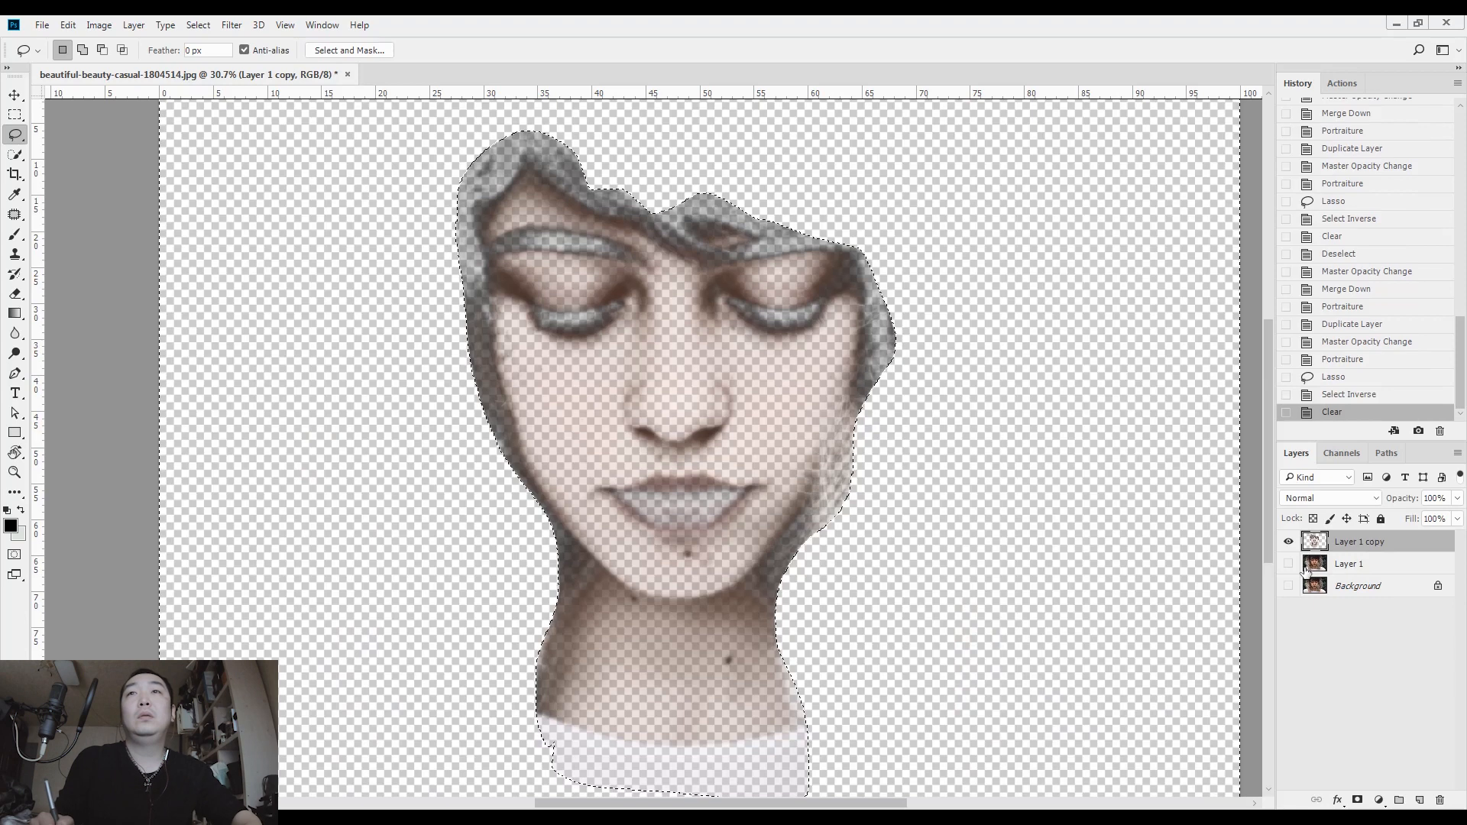
Show Layer 1 and Background again, deselect, and compare the face with and without Layer 1 copy.
drag(1288, 585, 1288, 563)
key(ctrl+d)
scroll(717, 316, up, 3)
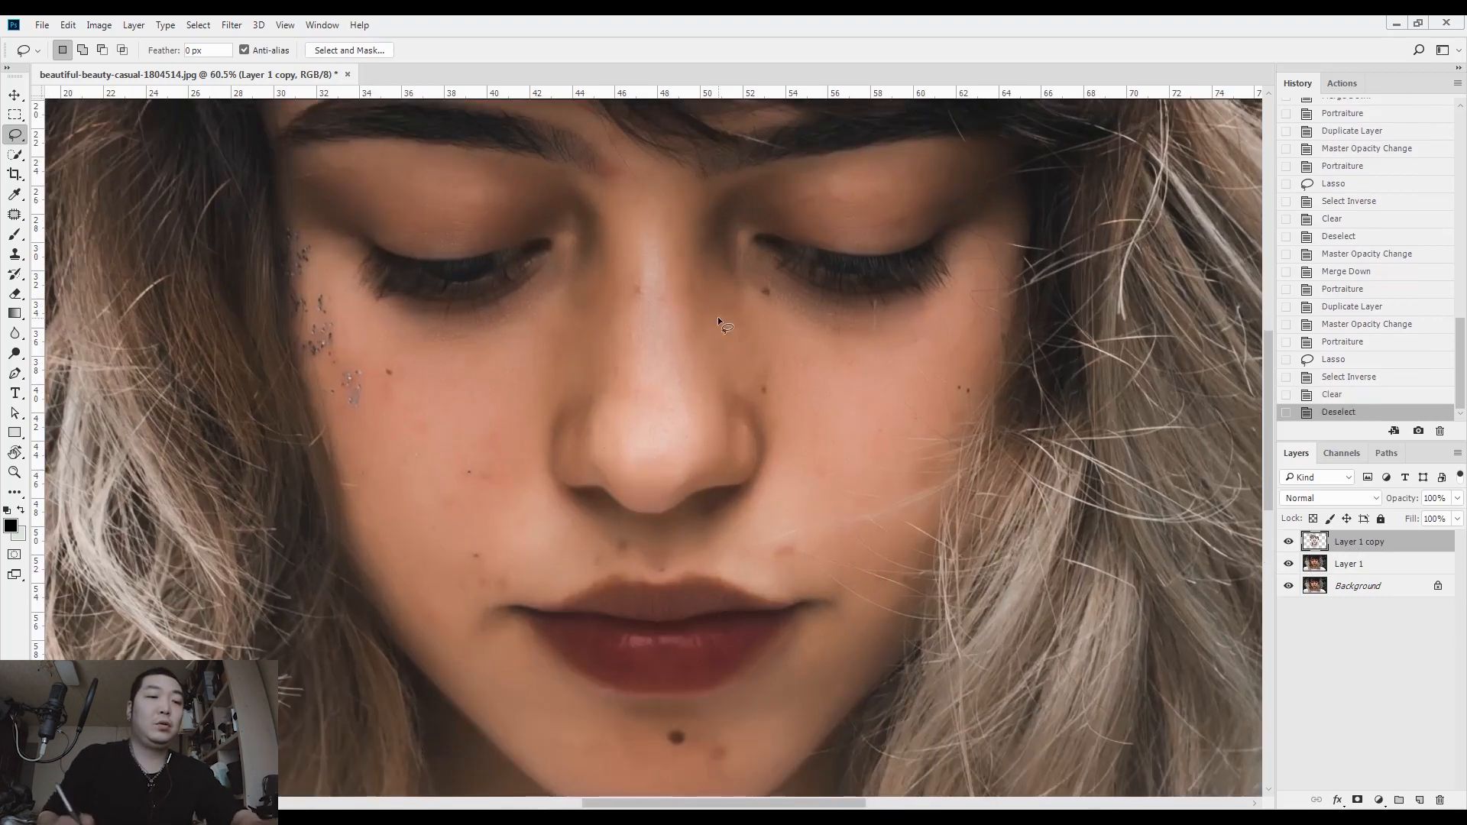
click(1288, 543)
click(1287, 544)
click(1288, 543)
click(1288, 544)
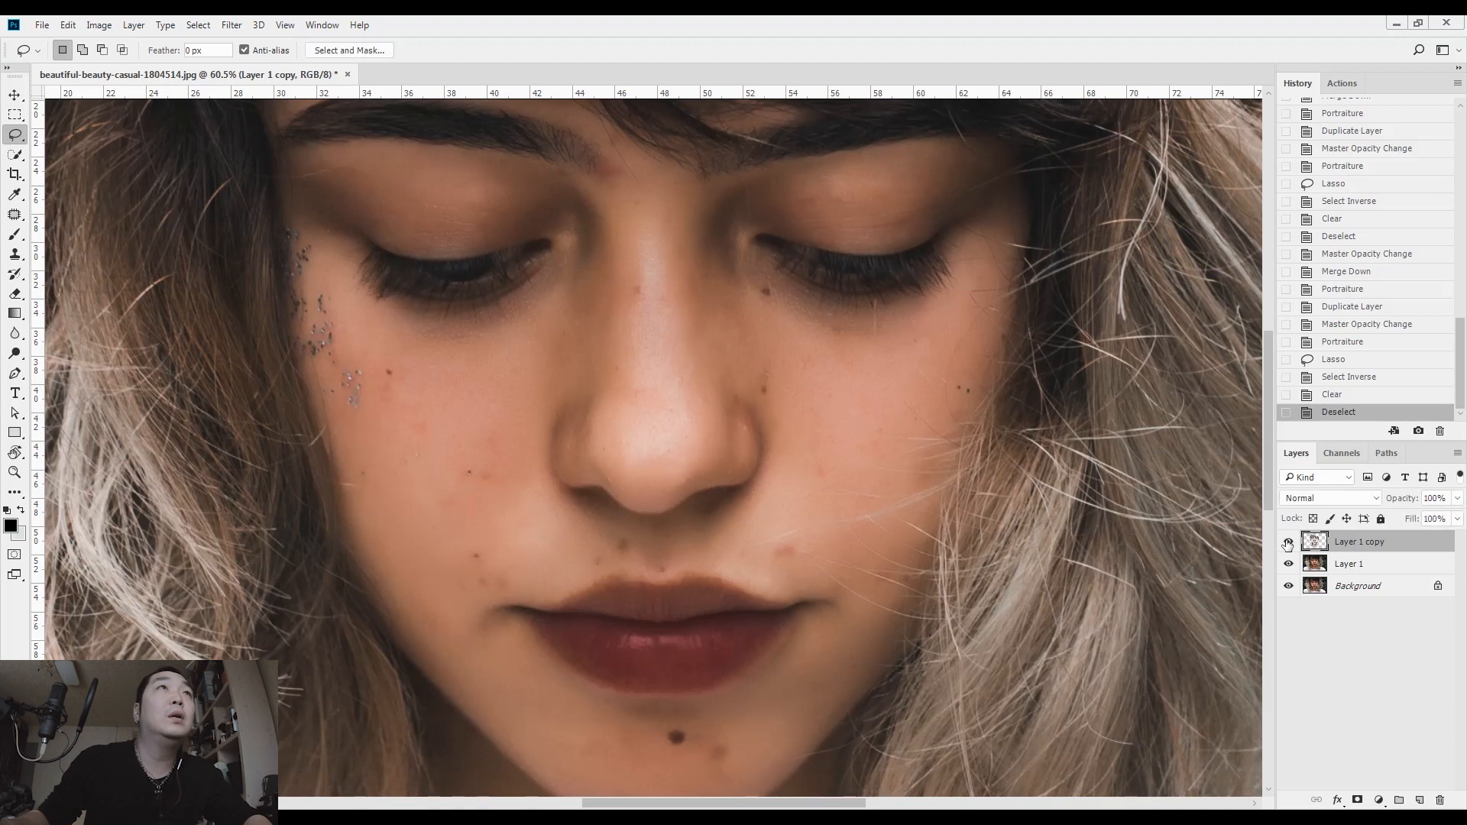
Examine the inner eyebrow up close with Layer 1 copy hidden and shown.
scroll(718, 328, up, 2)
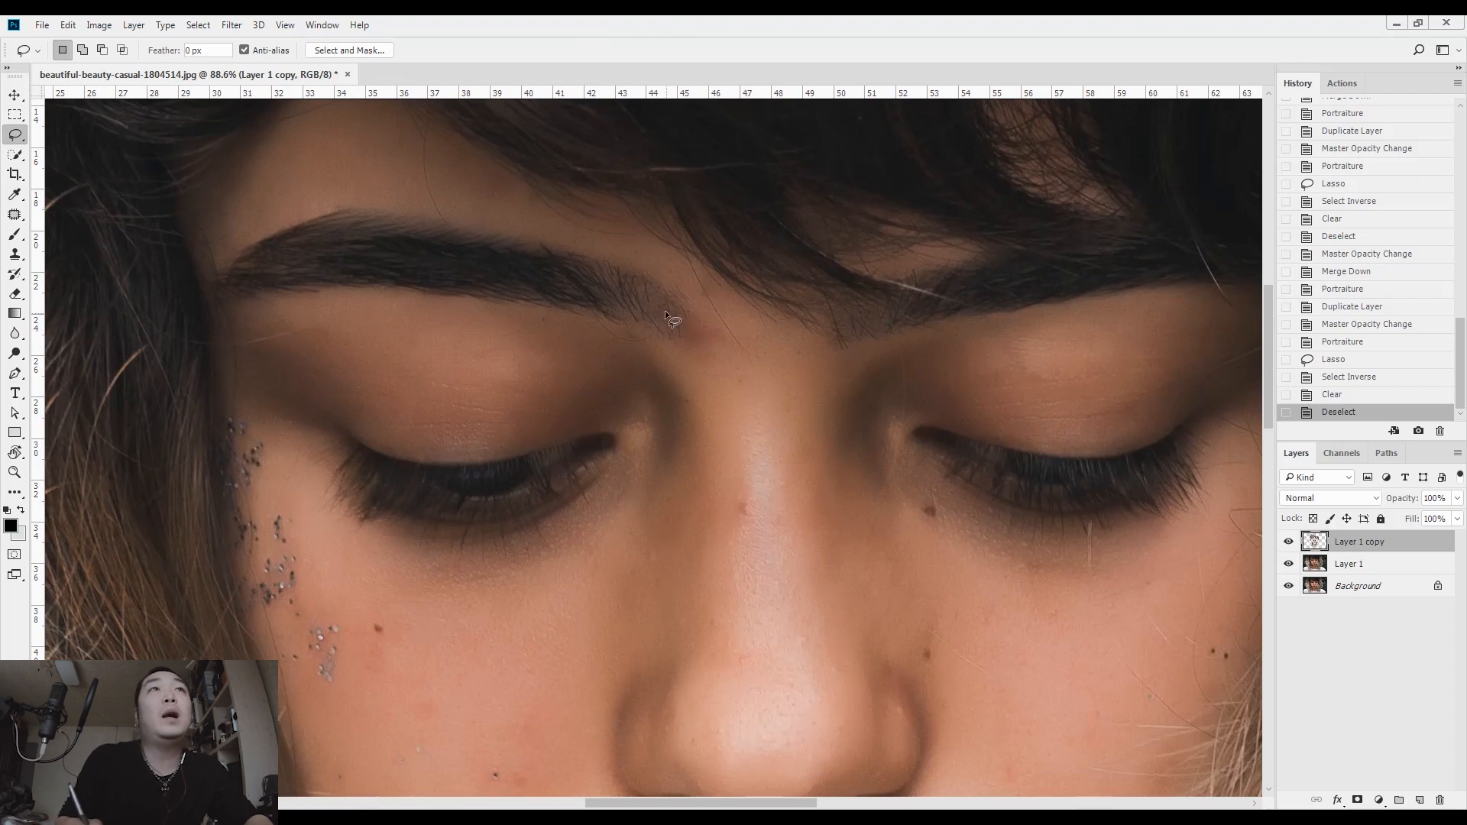
click(1289, 543)
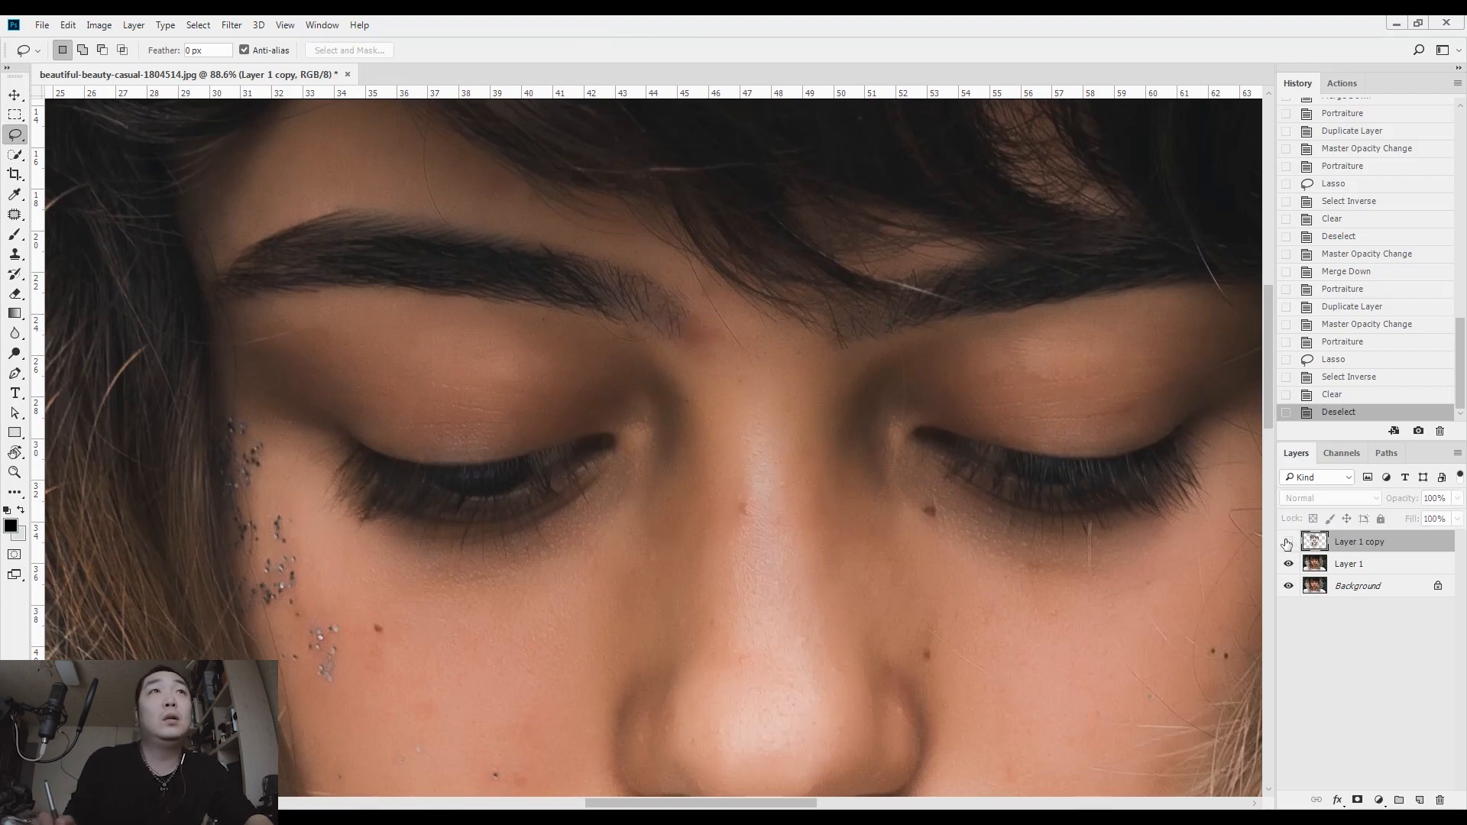
scroll(645, 298, up, 2)
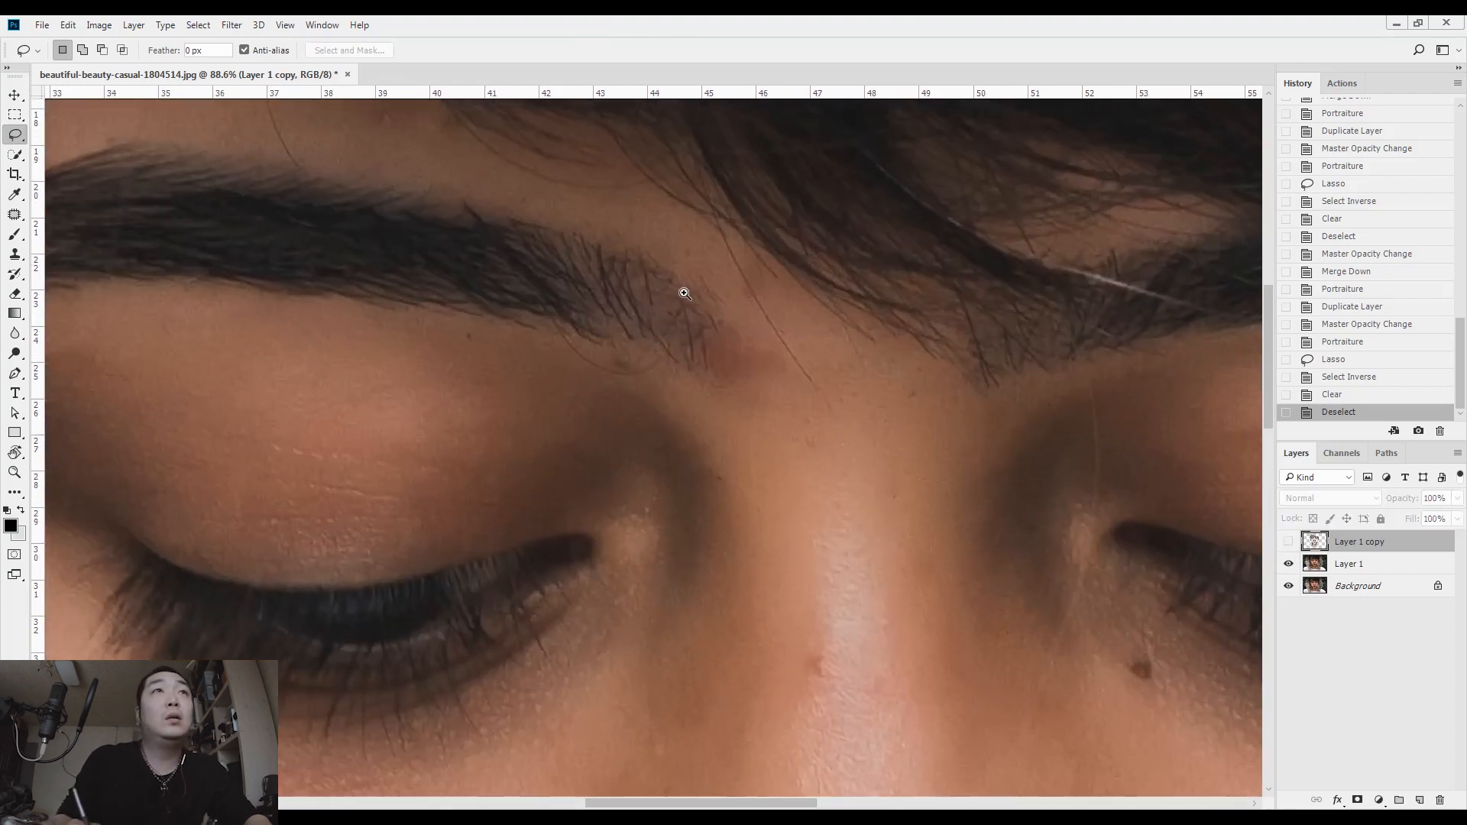
click(1288, 542)
click(1288, 543)
click(1289, 543)
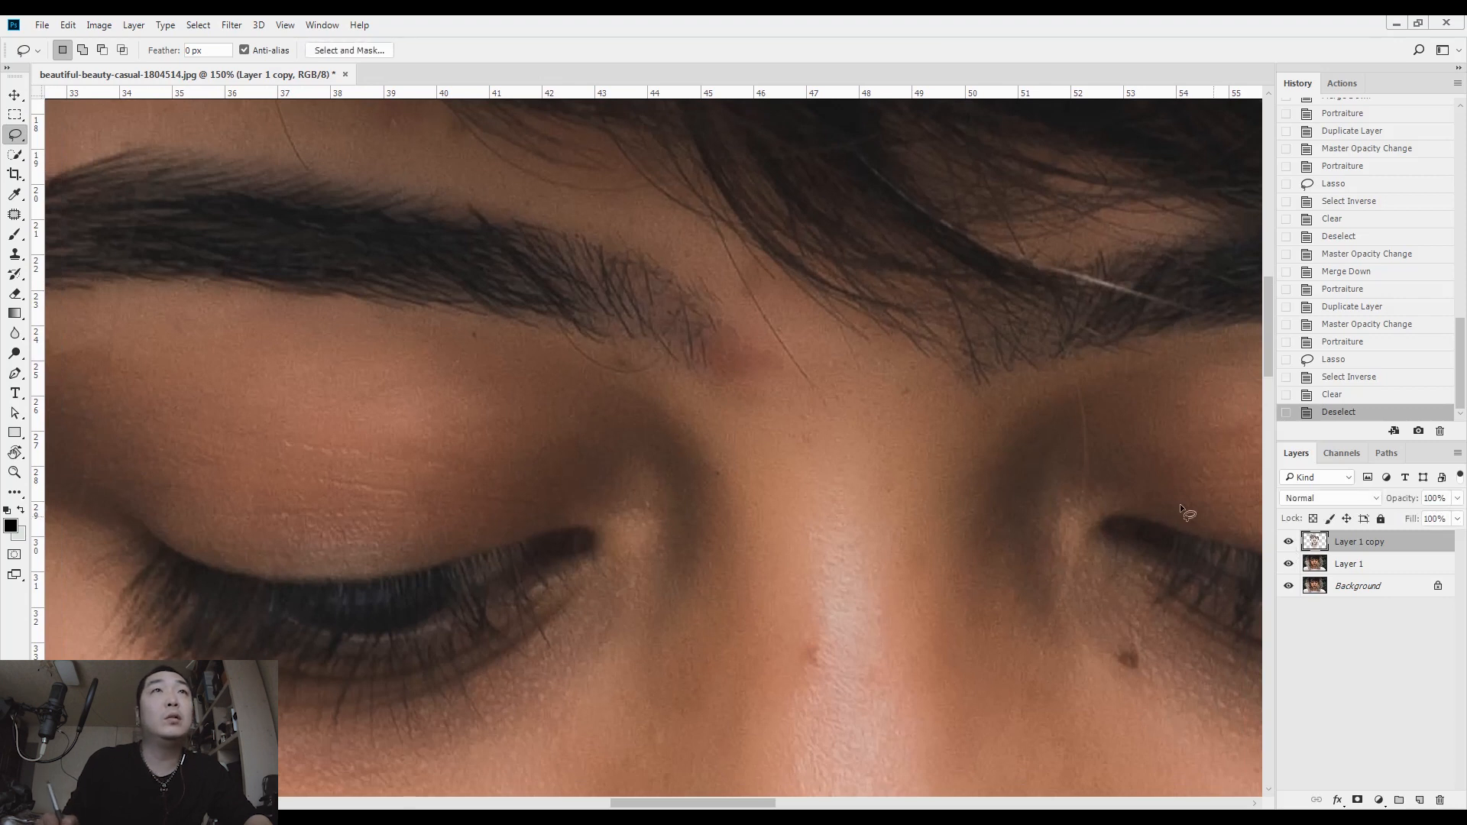
Set the Eraser to 100 px and erase the smoothing over the eyebrow on Layer 1 copy.
scroll(934, 420, down, 3)
key(e)
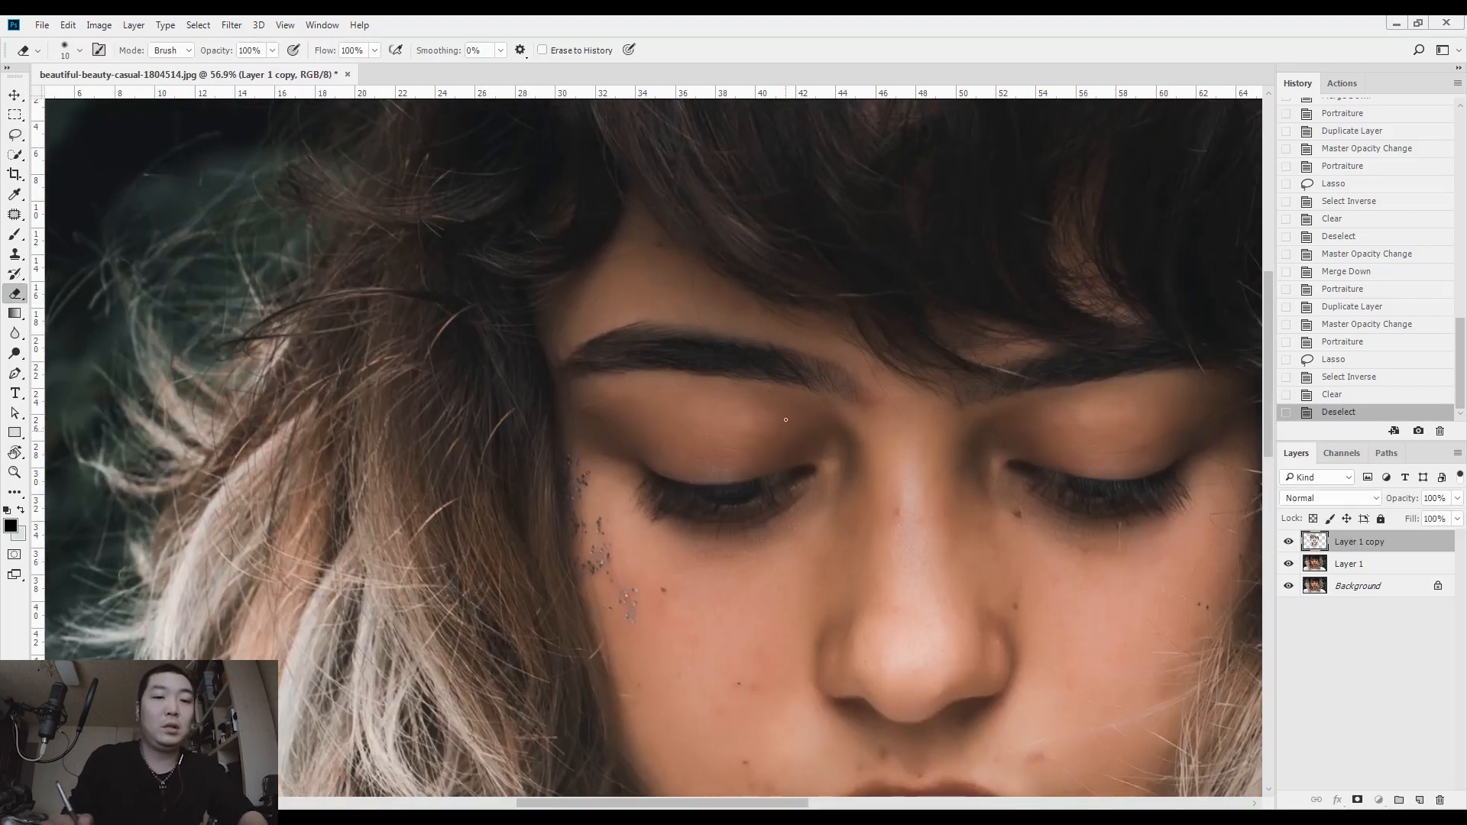
key(bracketright)
key(bracketright)
key(bracketright)
key(bracketright)
key(bracketright)
key(bracketright)
key(bracketright)
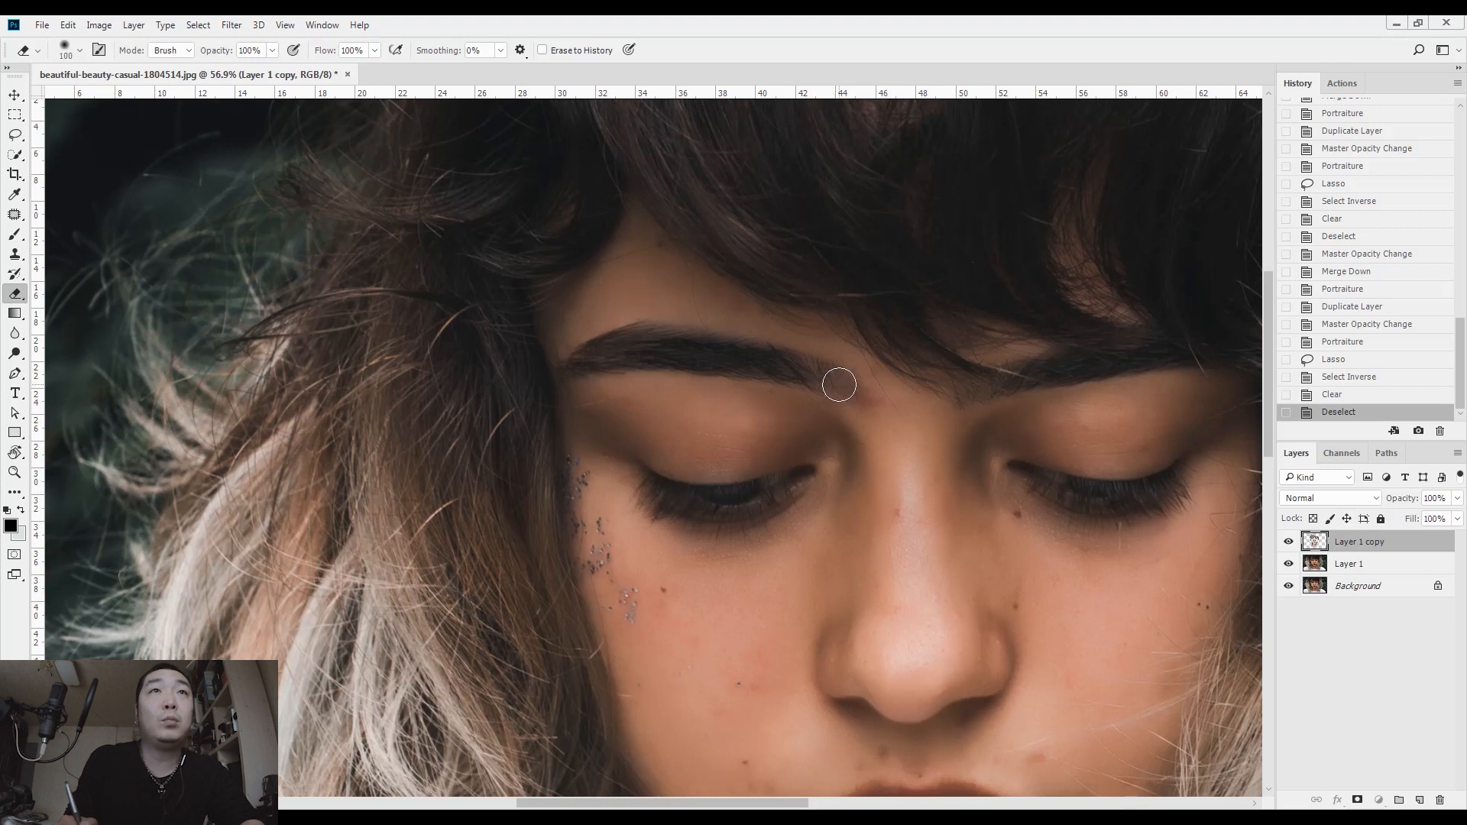
drag(648, 350, 894, 341)
Enlarge the Eraser to 175 px and erase the smoothing over the fringe and the eyelashes on Layer 1 copy.
key(bracketright)
key(bracketright)
key(bracketright)
mouse_move(753, 268)
mouse_down()
mouse_move(919, 364)
mouse_move(1172, 341)
mouse_move(957, 318)
mouse_move(946, 252)
mouse_move(989, 239)
mouse_up()
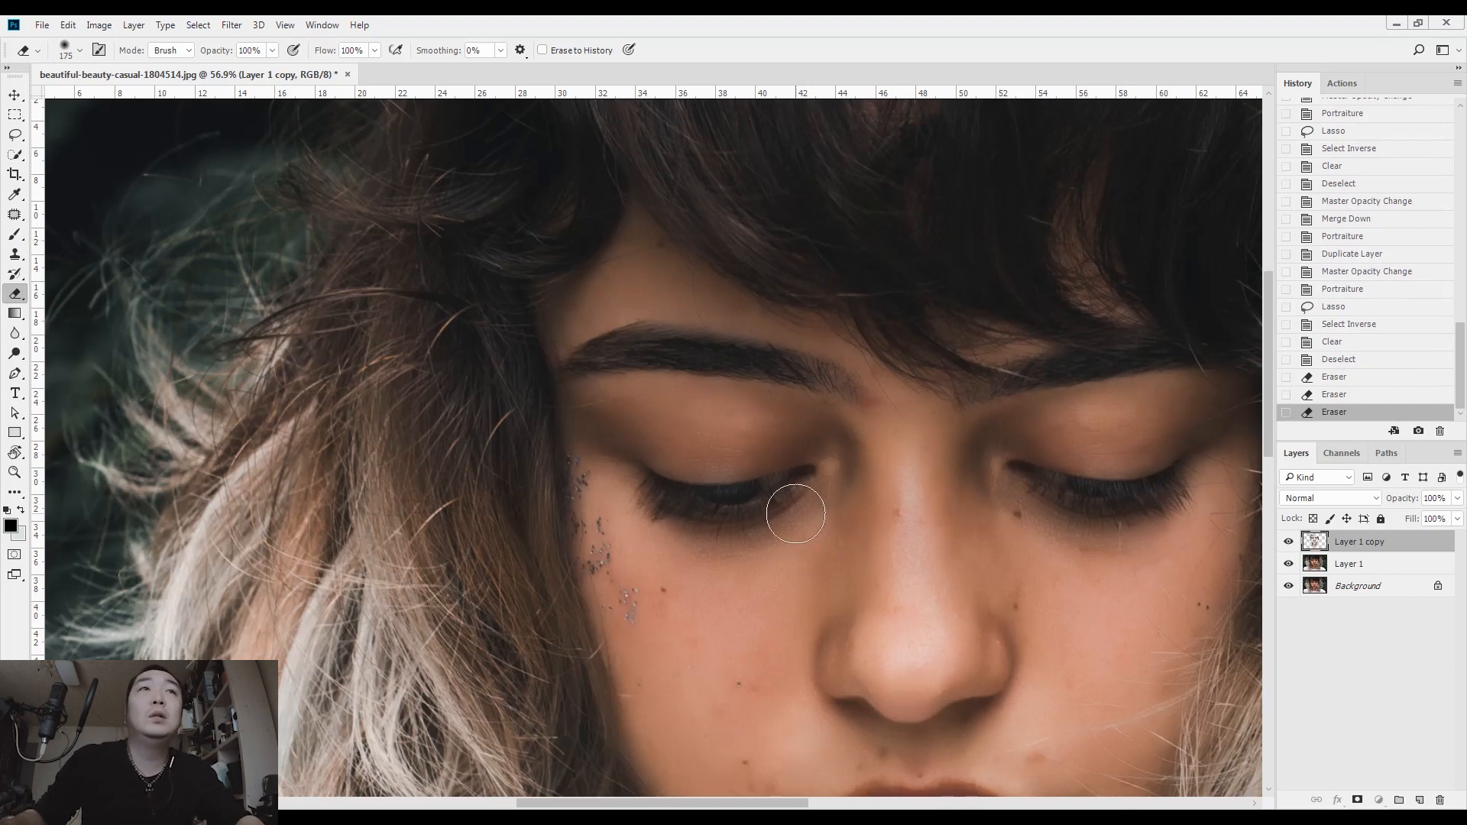
scroll(729, 520, up, 3)
mouse_move(682, 504)
mouse_down()
mouse_move(858, 458)
mouse_move(787, 448)
mouse_up()
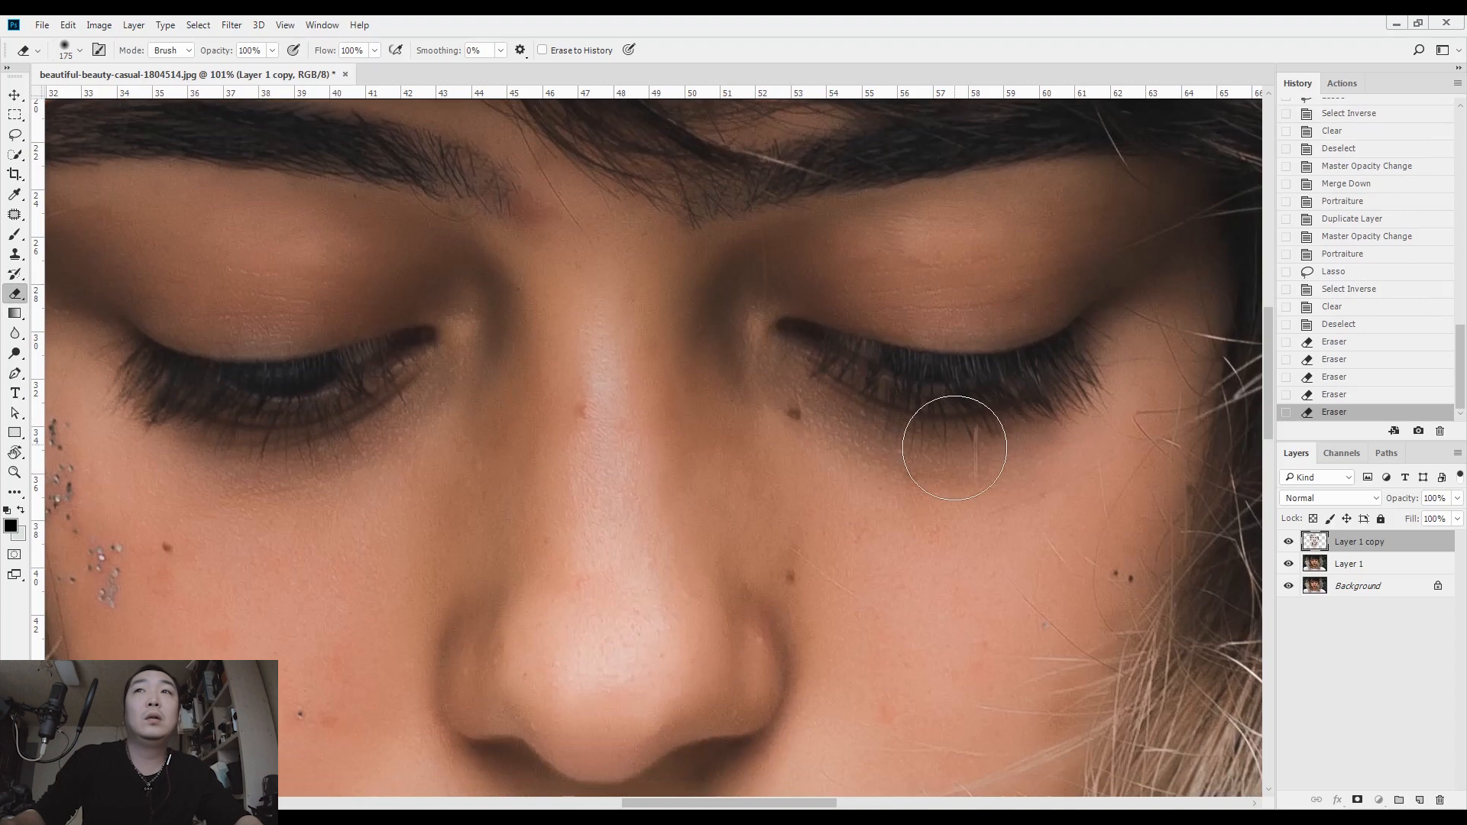
Merge Layer 1 copy down into Layer 1, switch back to the Lasso tool, and review the smoothed face.
scroll(955, 446, down, 2)
key(ctrl+e)
key(l)
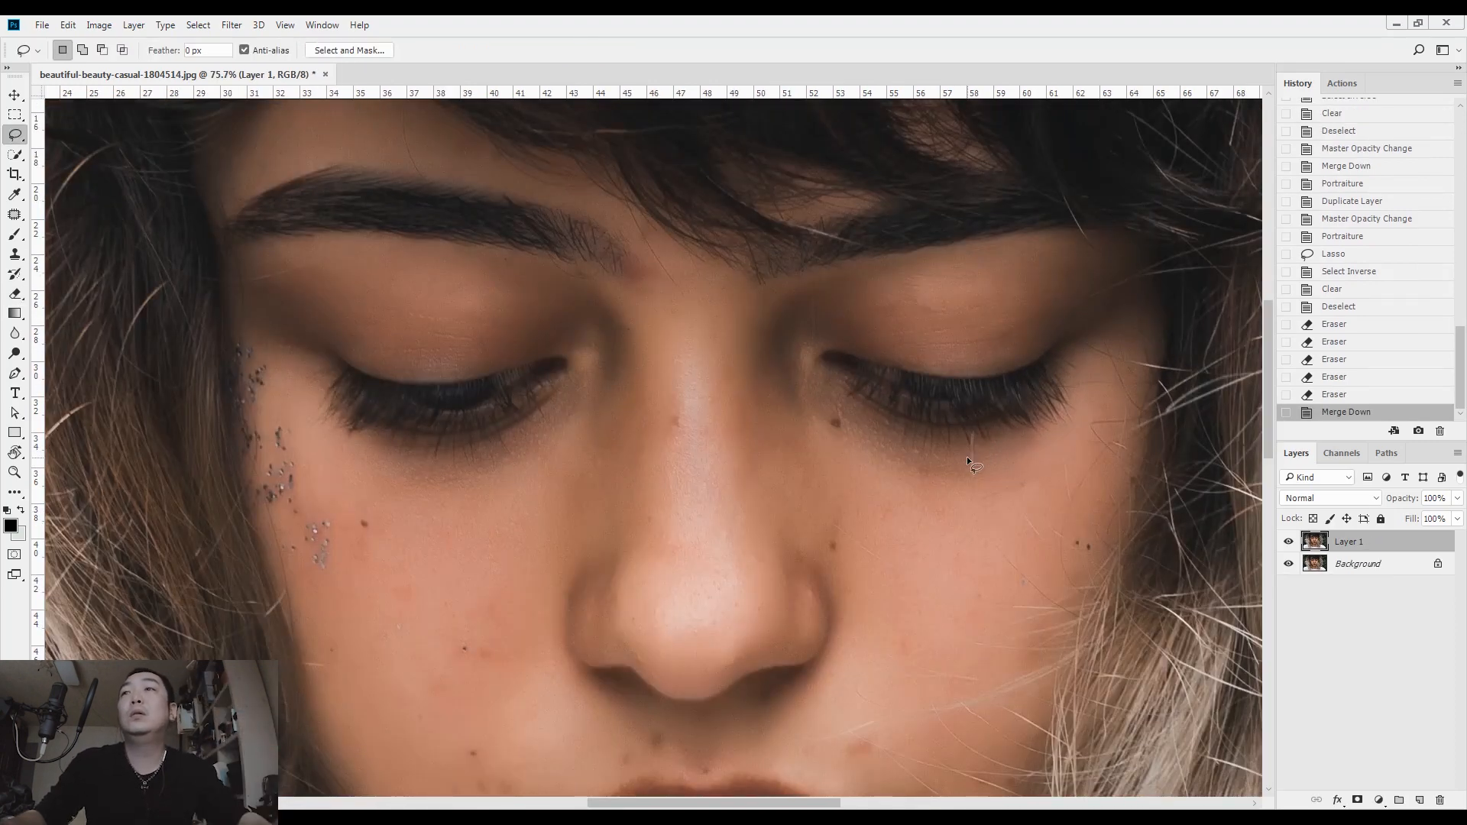
scroll(796, 492, down, 4)
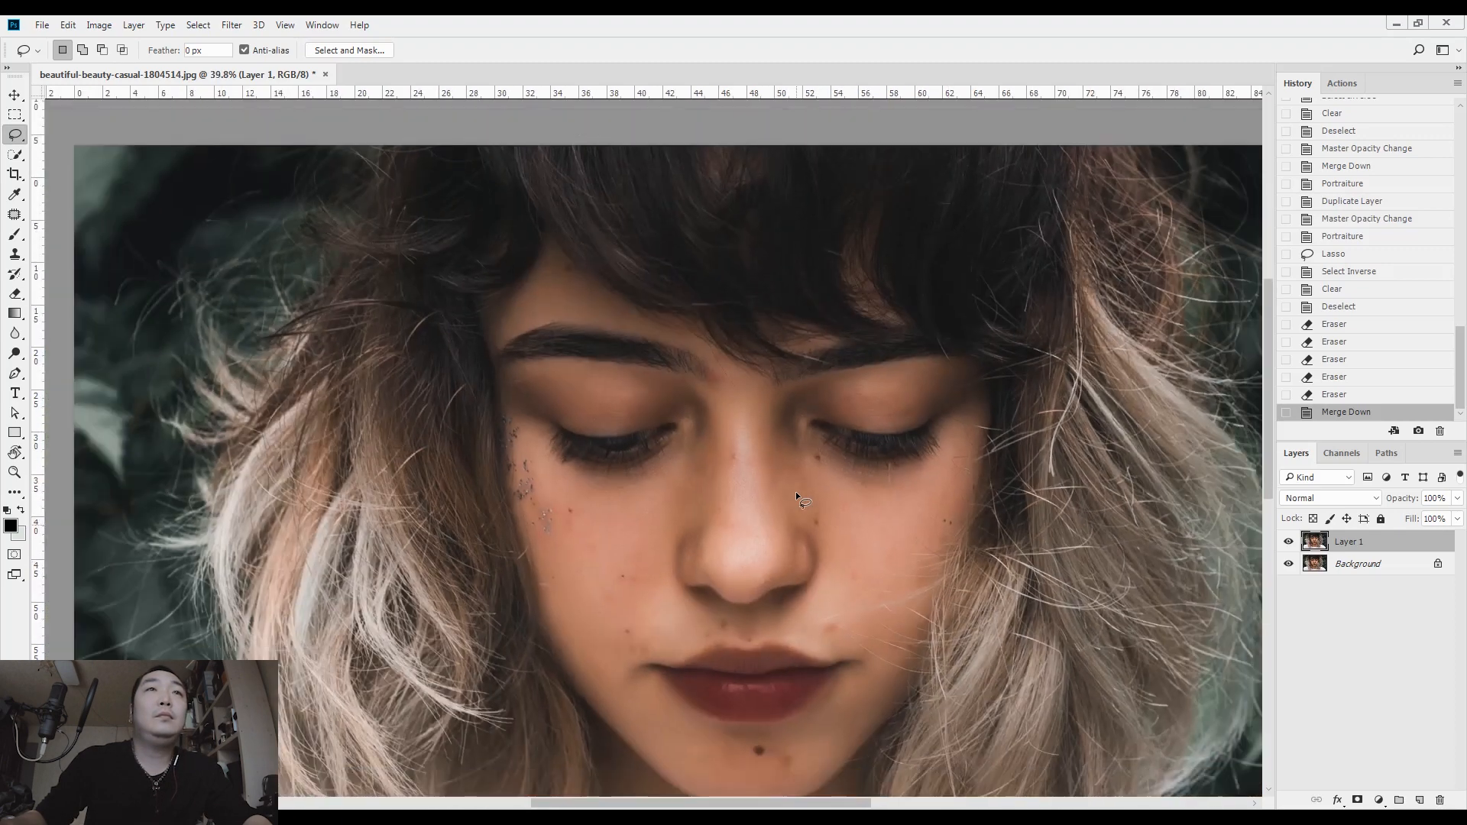
scroll(589, 443, up, 2)
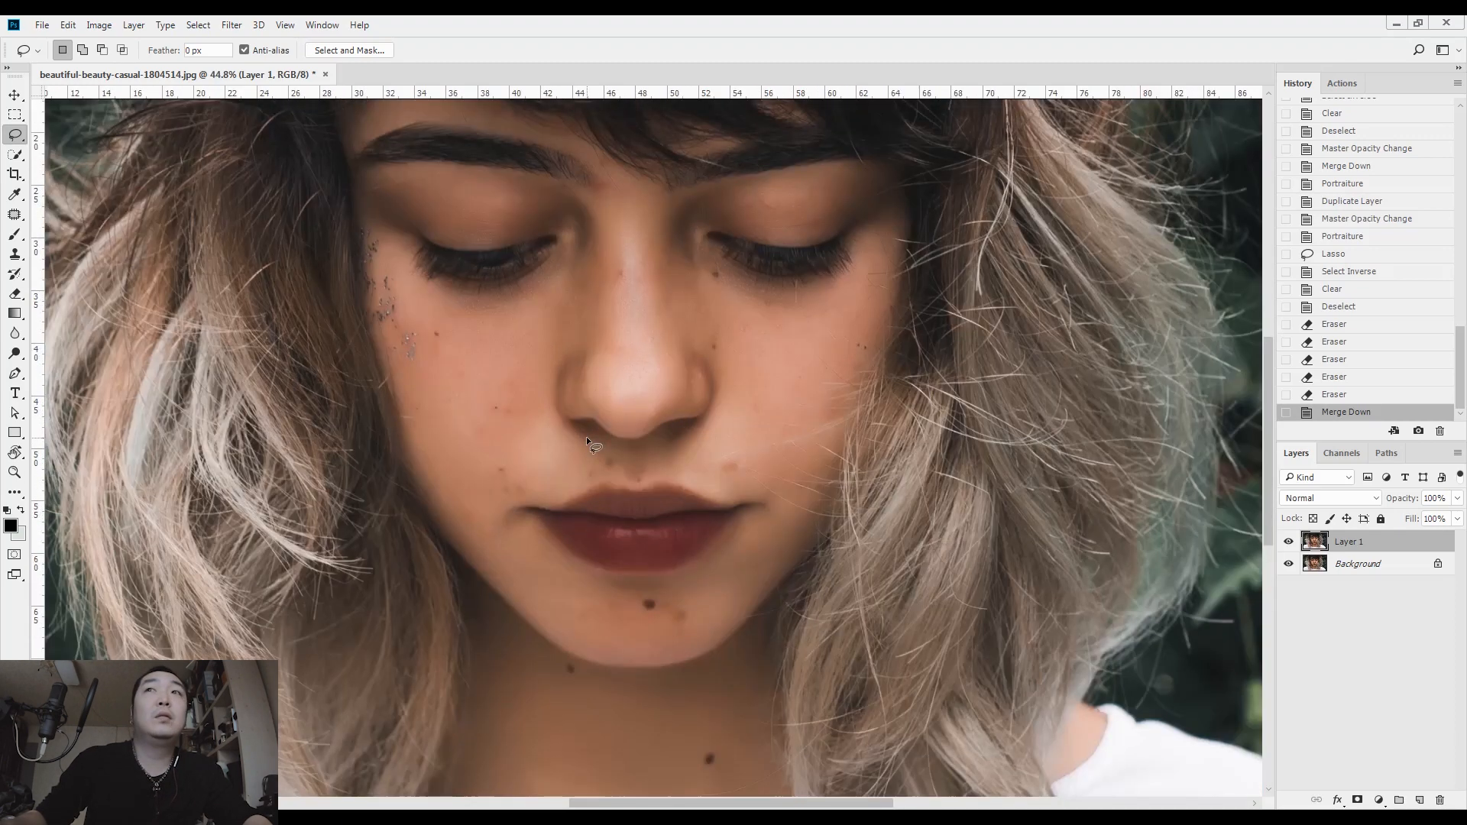
Delete the retouched Layer 1 and duplicate the Background into a new layer.
drag(1426, 542, 1439, 799)
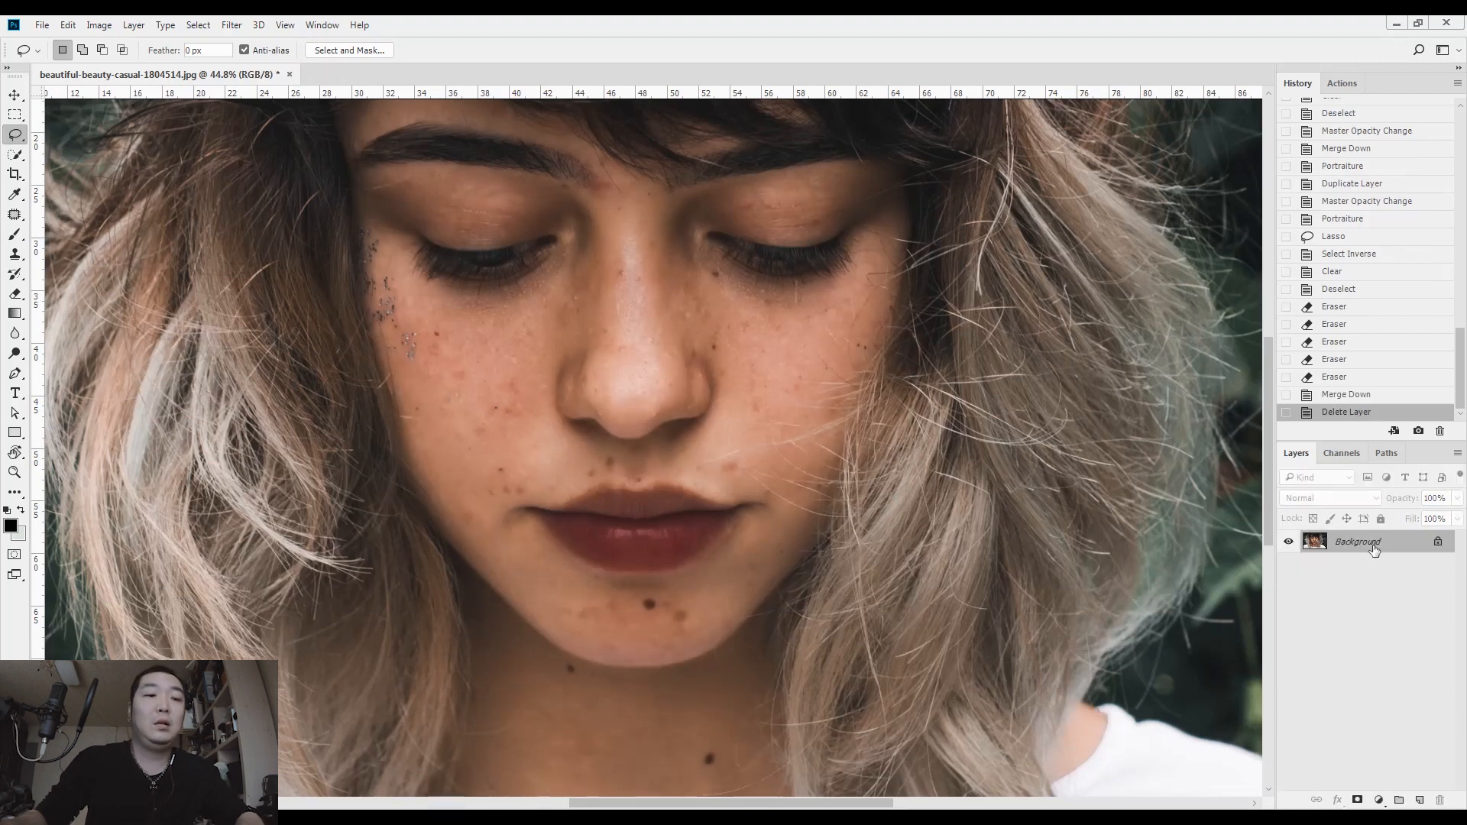
key(ctrl+j)
Run Portraiture on Layer 1, the fresh Background copy, and merge the smoothed result down into it.
click(231, 25)
click(706, 295)
click(232, 26)
mouse_move(329, 354)
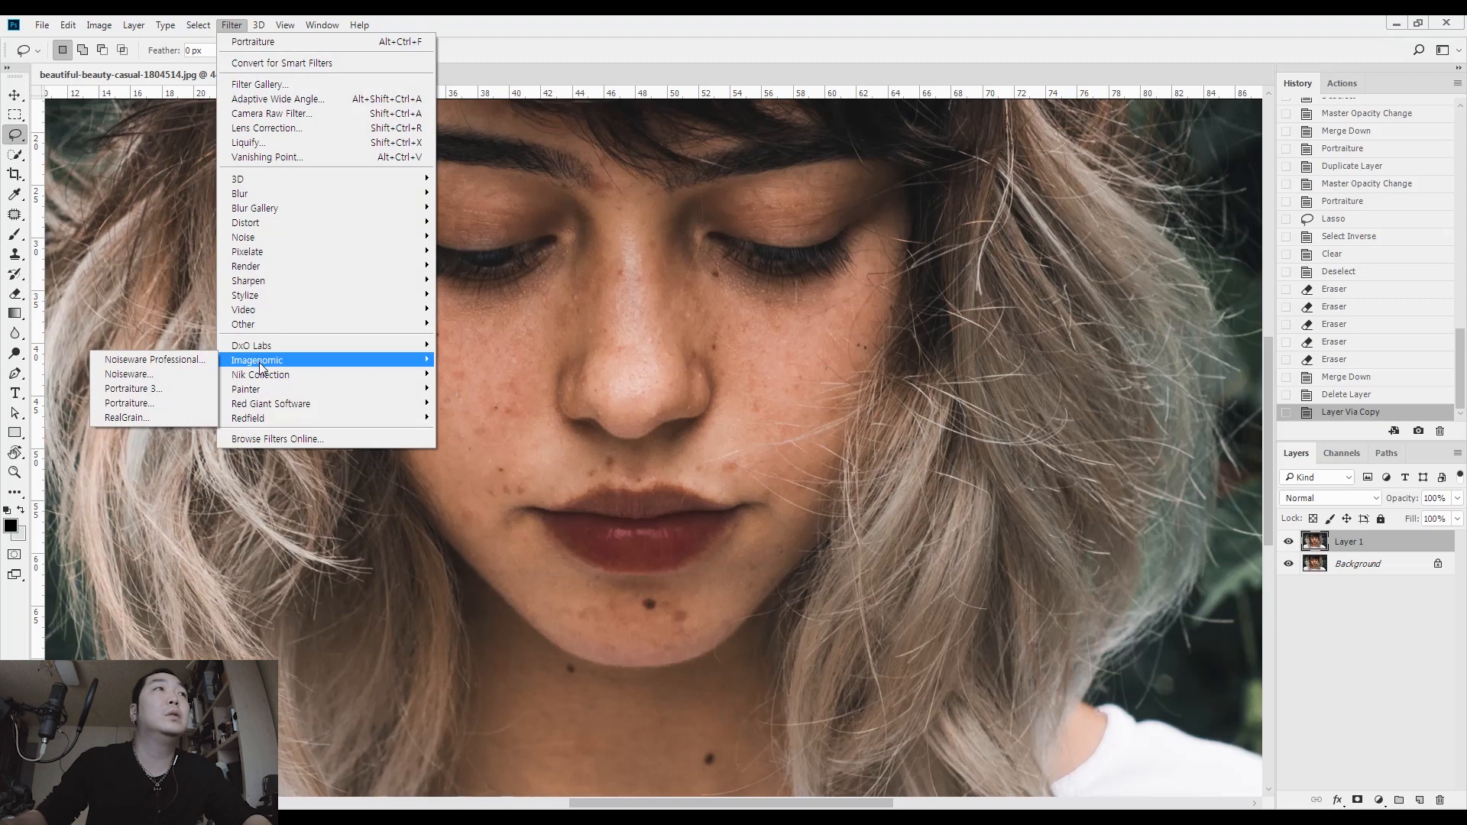
click(180, 398)
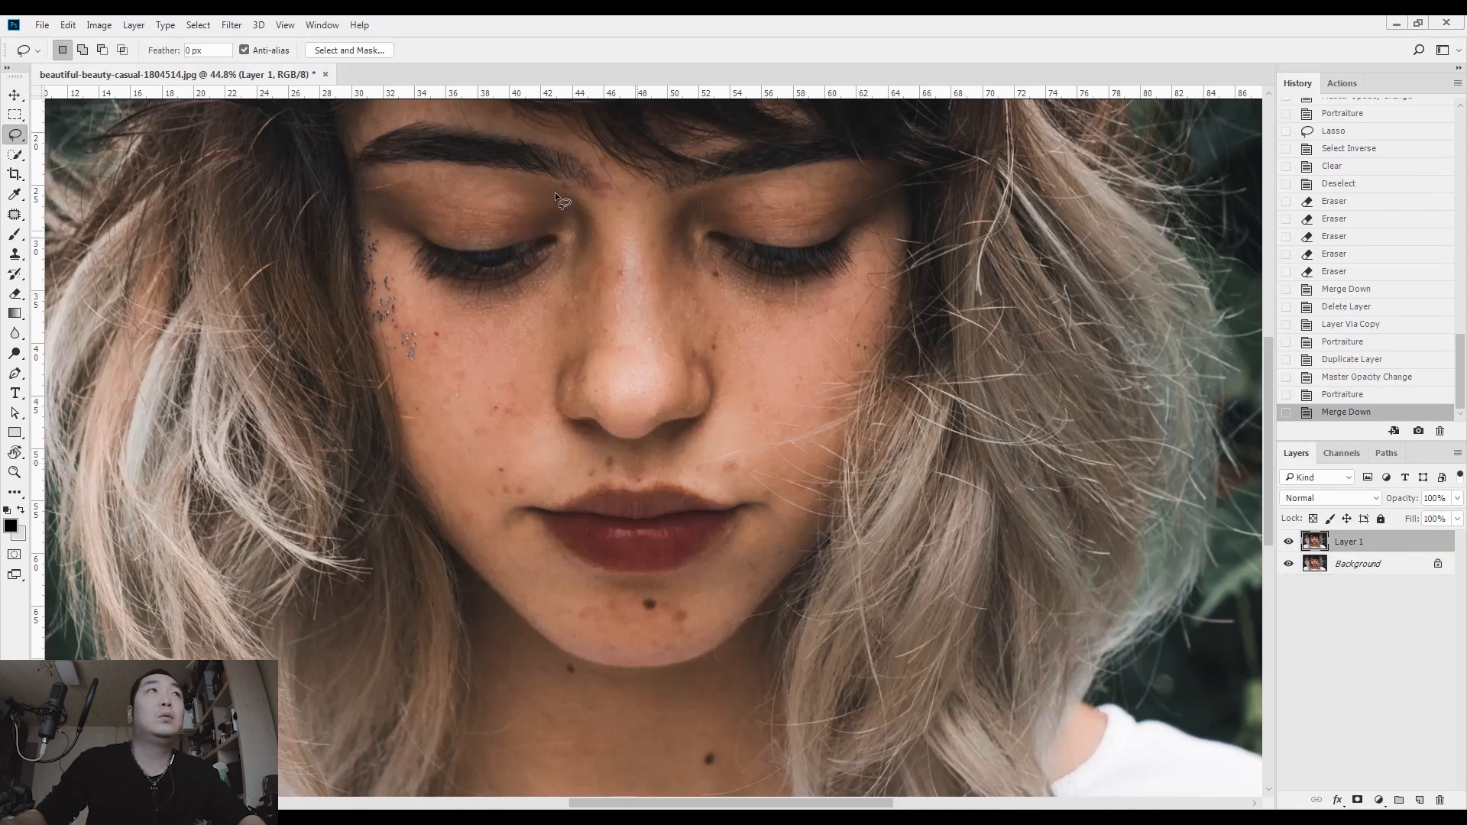
Run Portraiture on Layer 1 again with the skin tone sampled beside the nose bridge, and merge the output down.
click(227, 26)
mouse_move(237, 355)
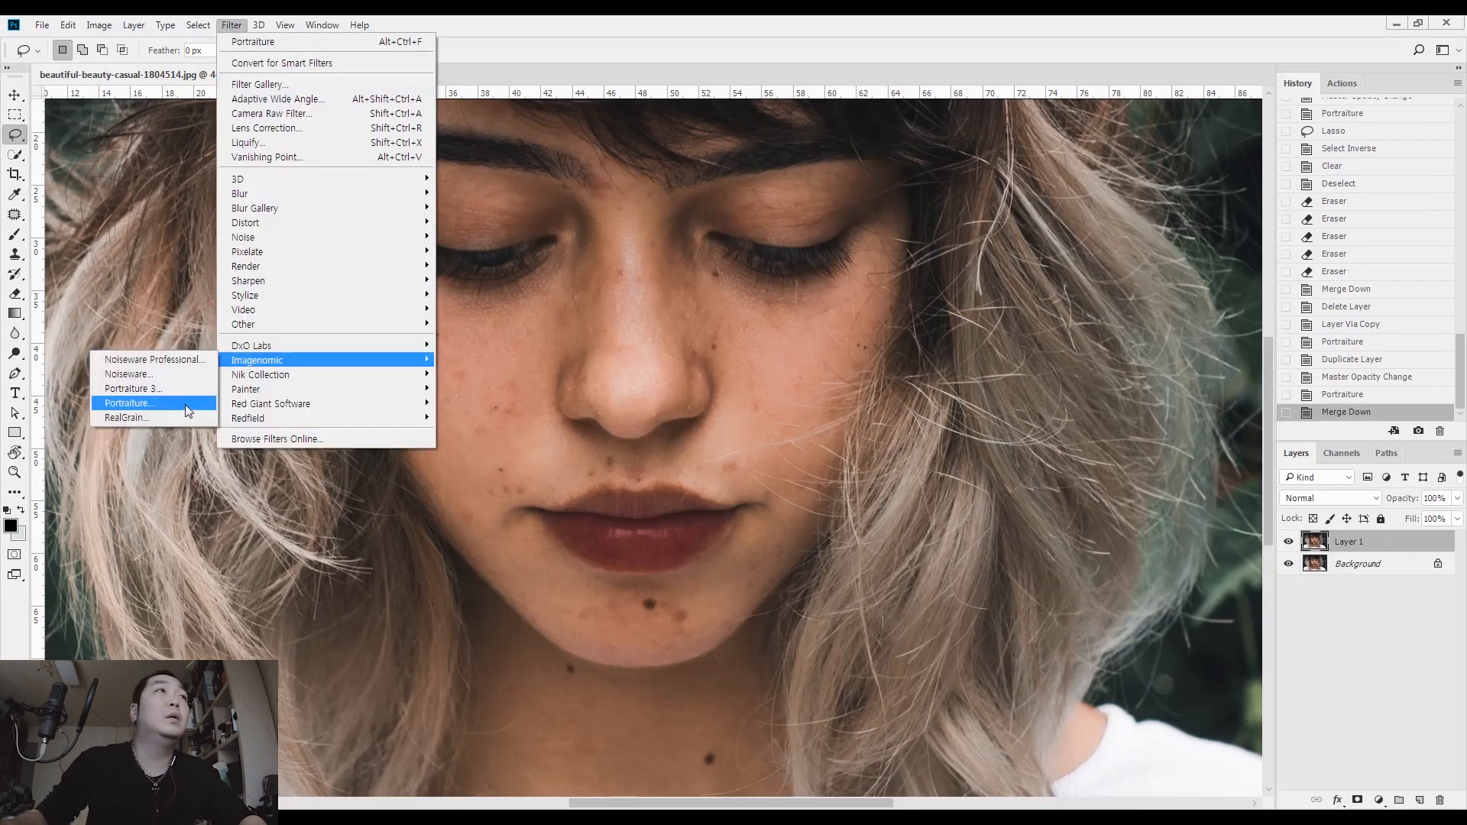
click(199, 396)
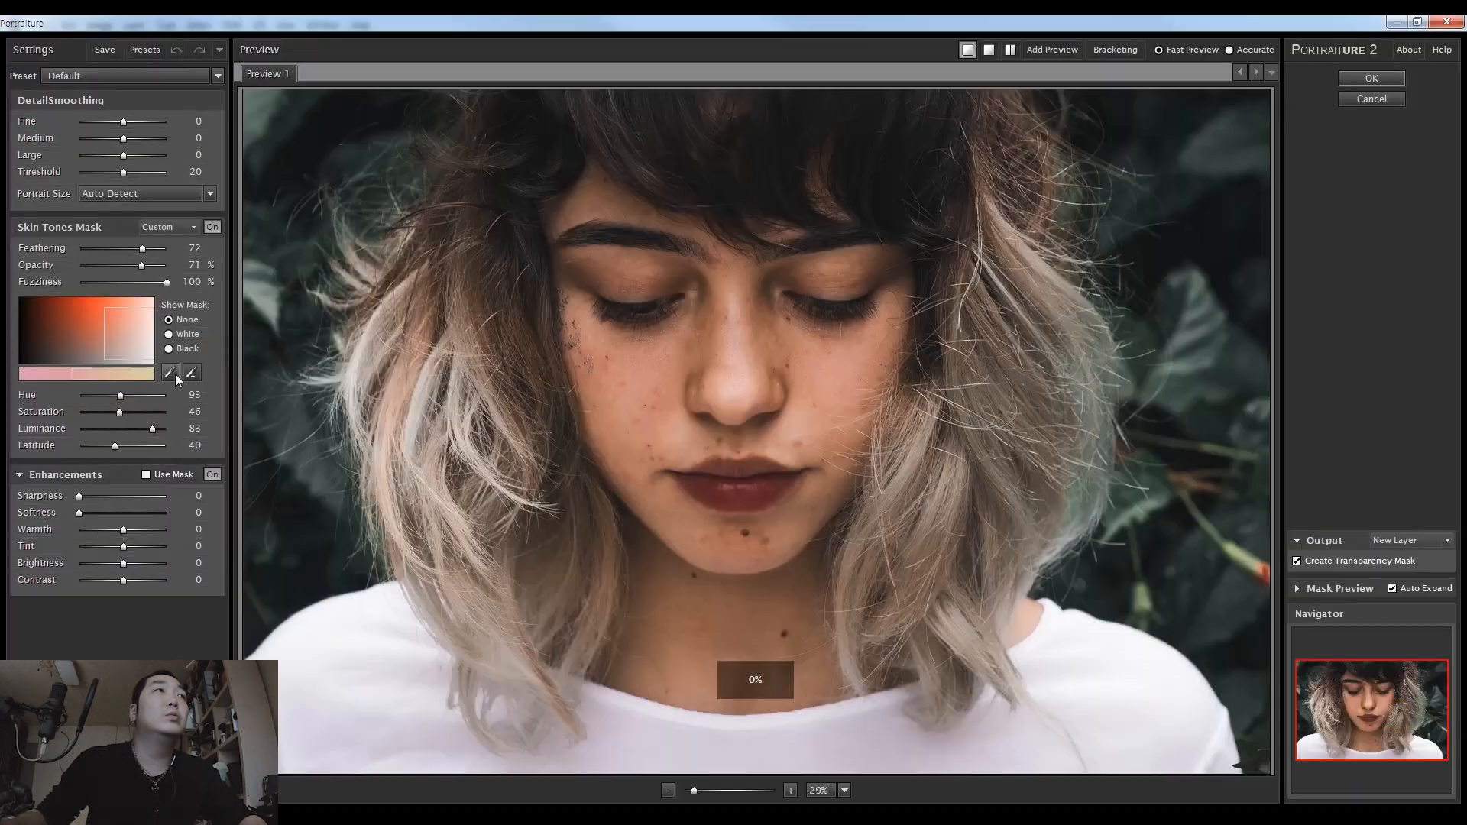
click(169, 372)
click(785, 329)
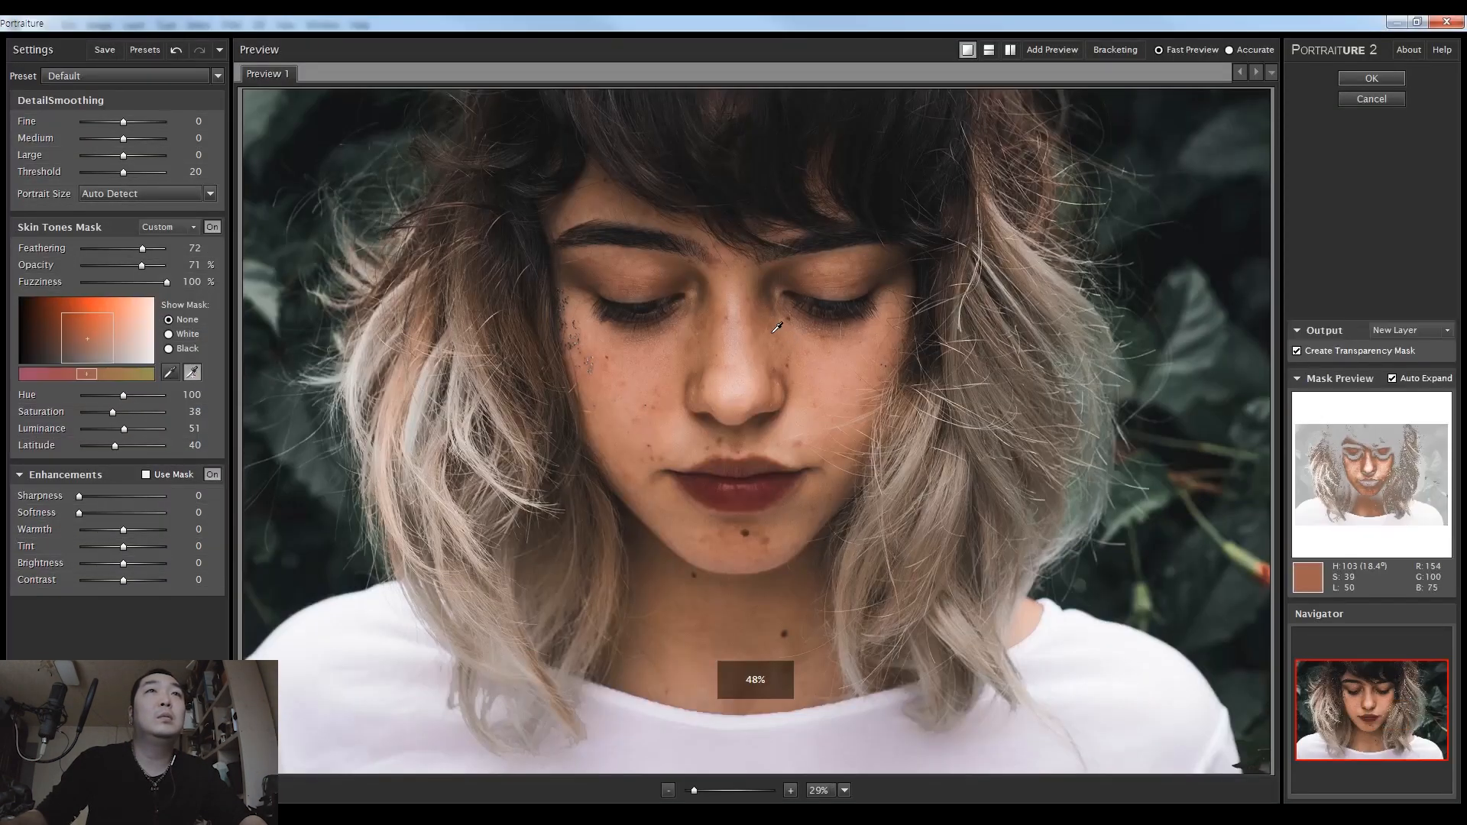
click(1369, 78)
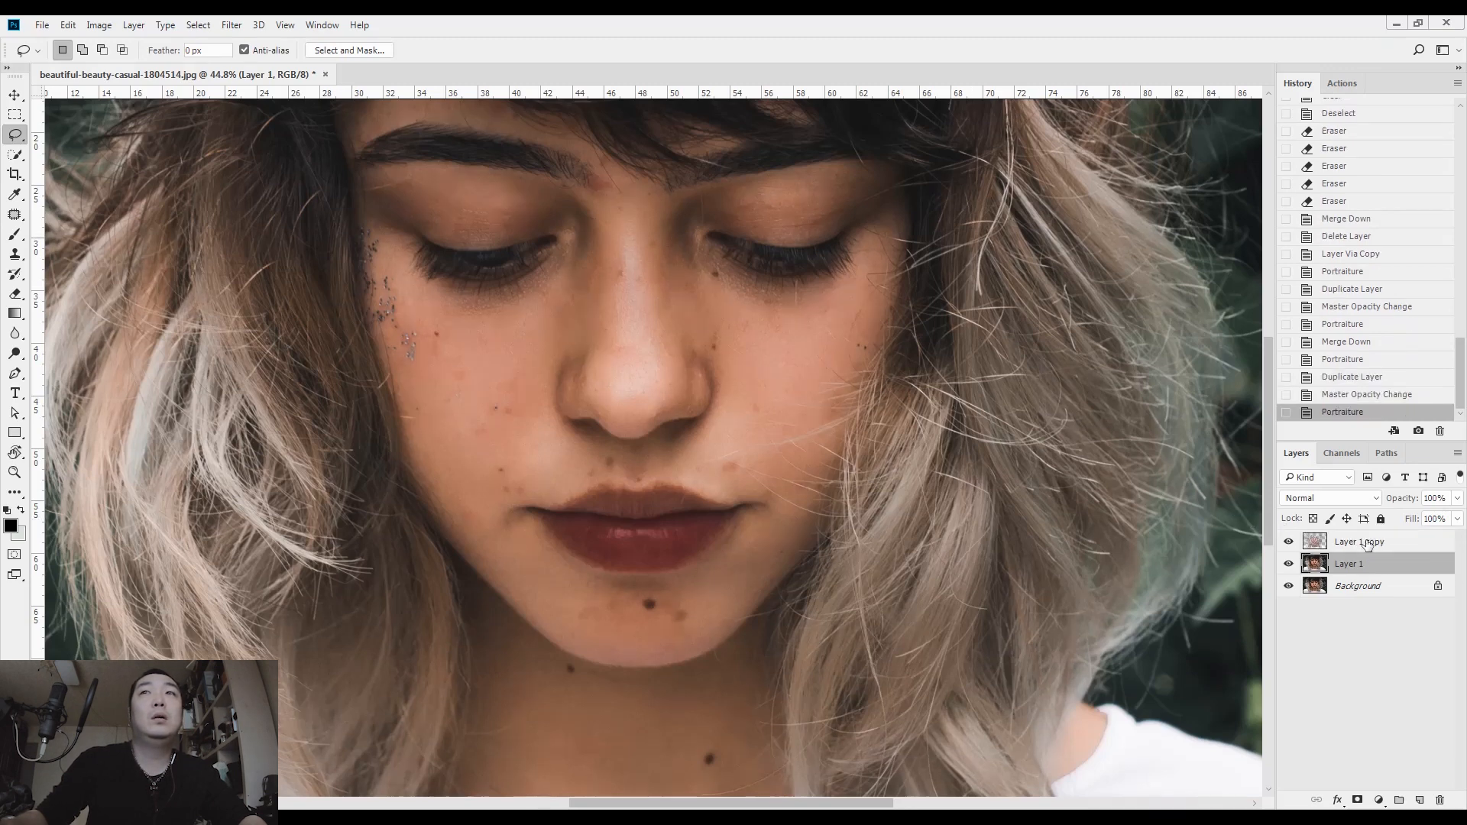
click(1364, 541)
key(ctrl+e)
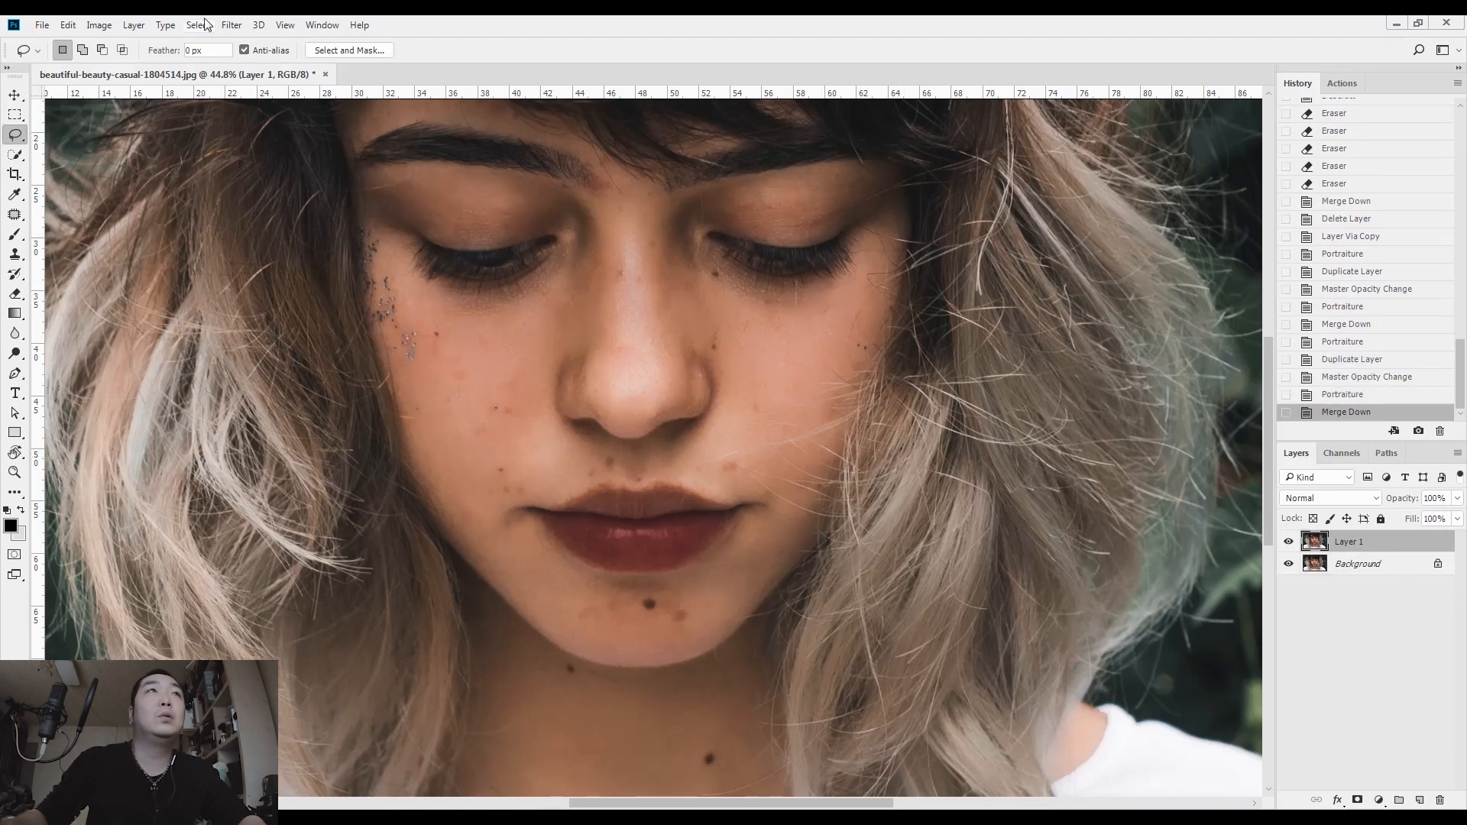
Run another Portraiture pass on Layer 1 with the skin tone sampled on the eyelid, and merge Layer 1 copy down.
click(232, 24)
mouse_move(253, 360)
click(153, 403)
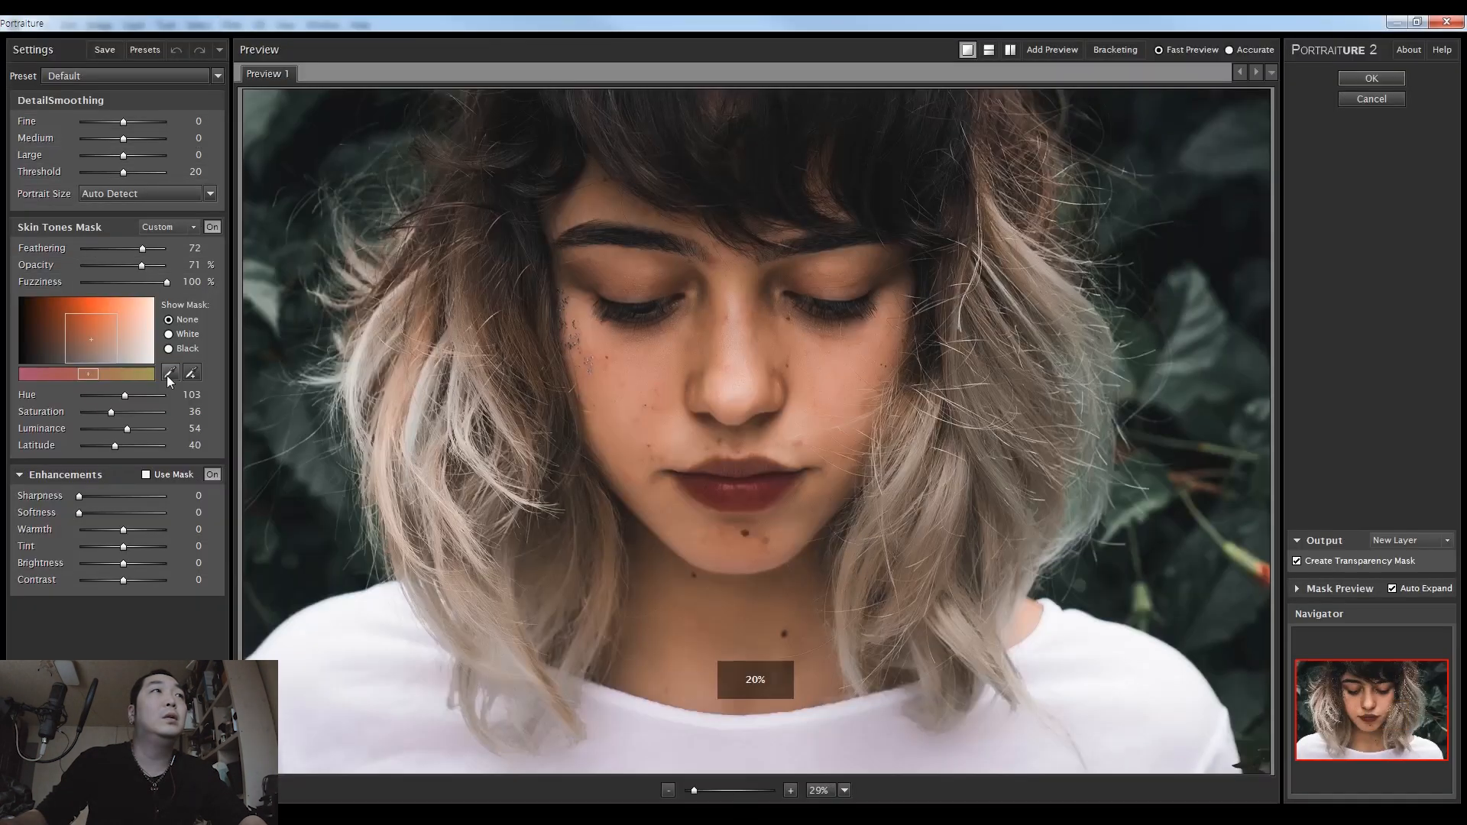
click(191, 373)
click(822, 271)
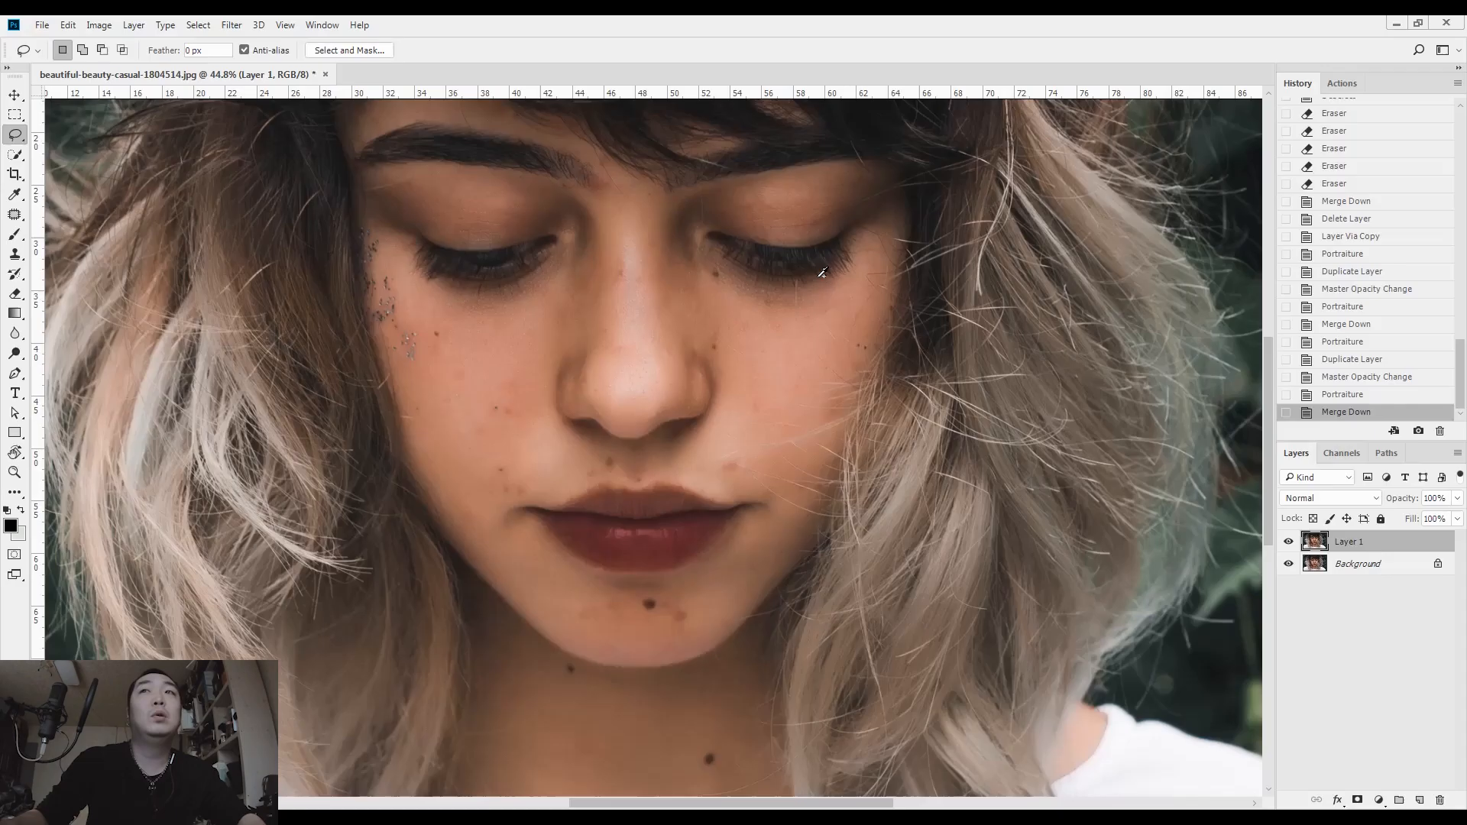
key(ctrl+j)
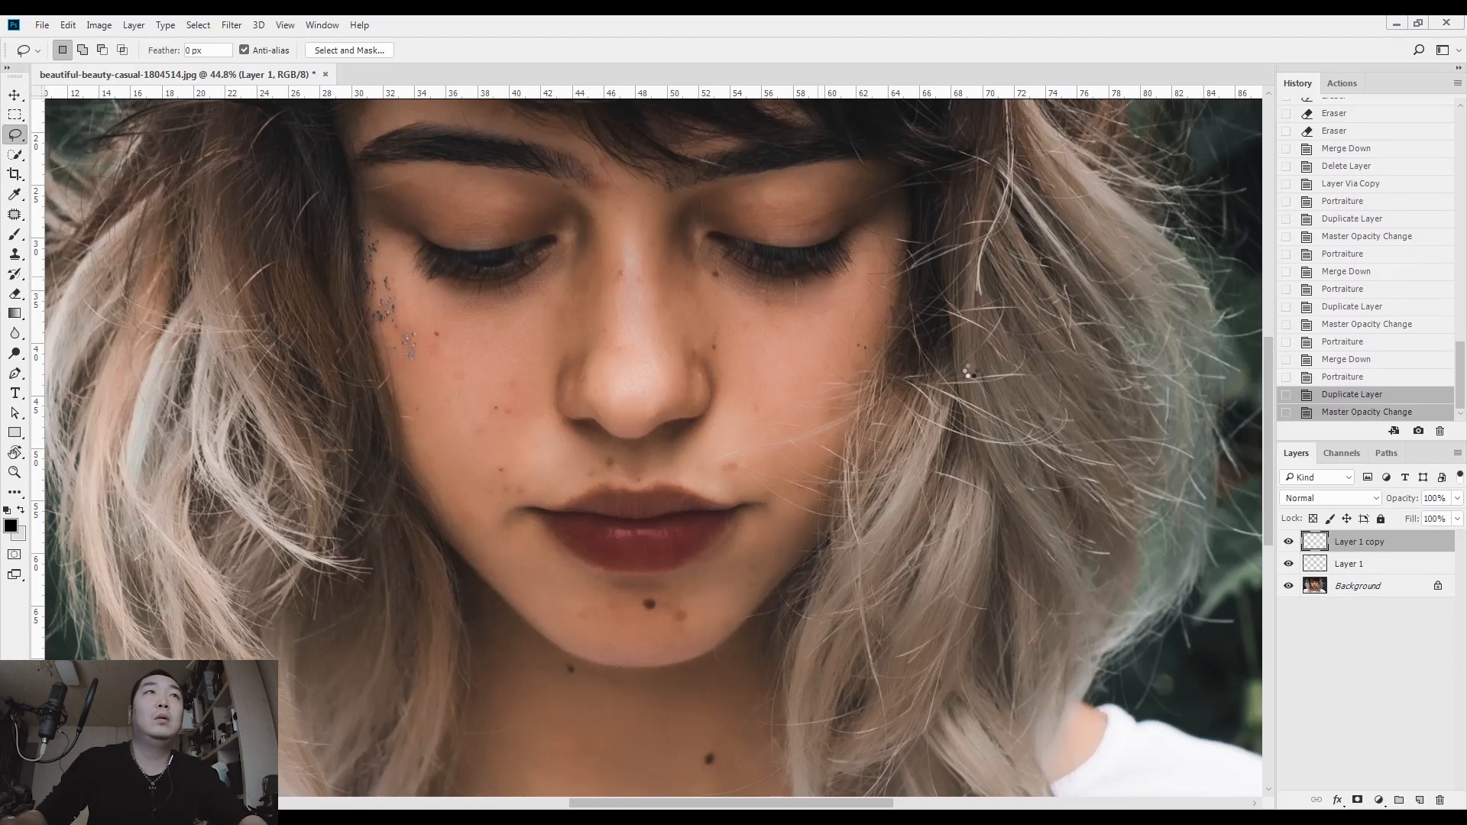
click(1414, 547)
key(ctrl+e)
Select the left half of the photo with the Rectangular Marquee, clear it from Layer 1, and deselect.
scroll(926, 427, down, 5)
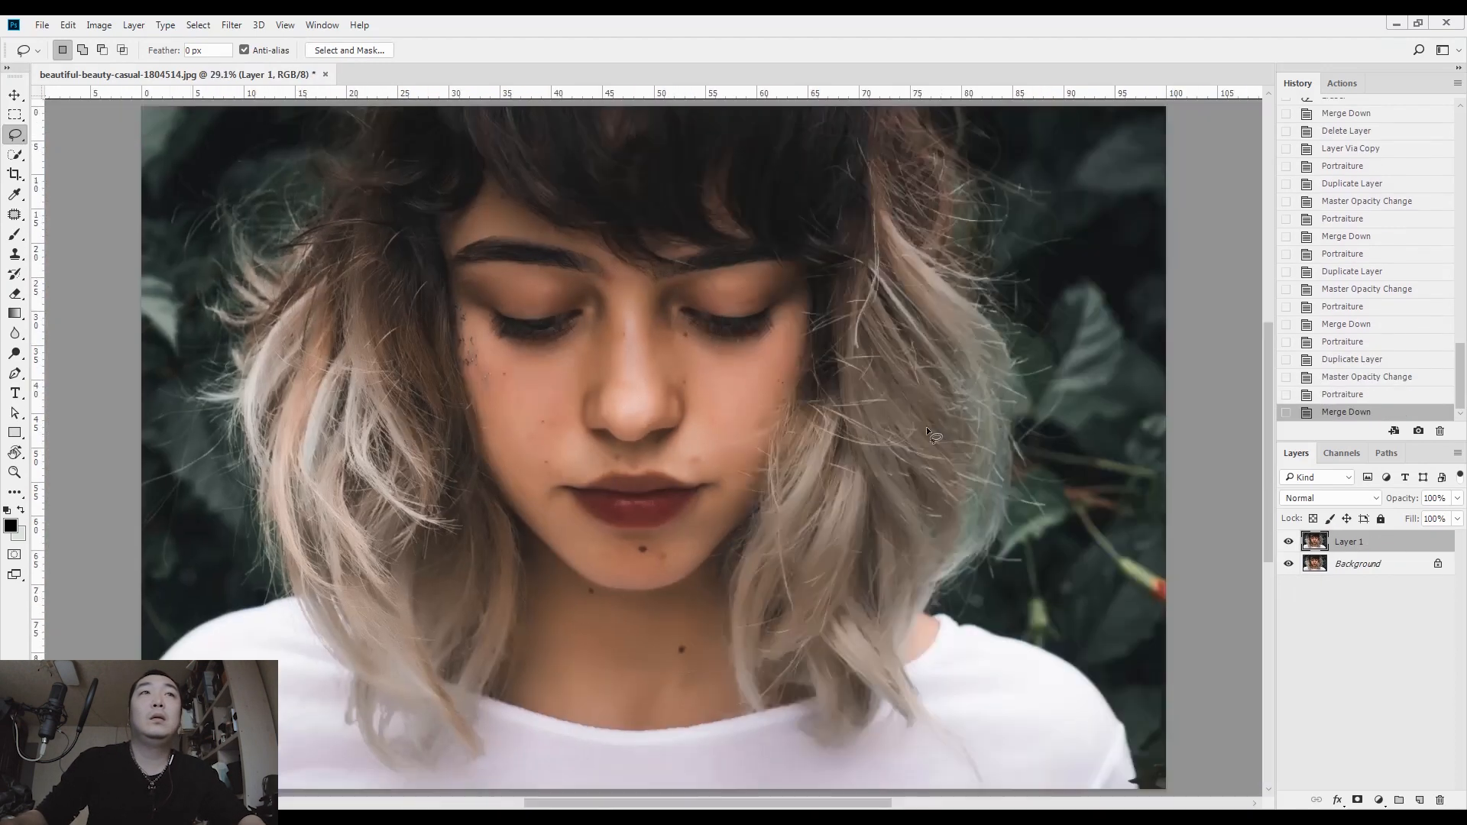
key(m)
scroll(321, 210, down, 2)
drag(245, 180, 637, 716)
key(Delete)
key(ctrl+d)
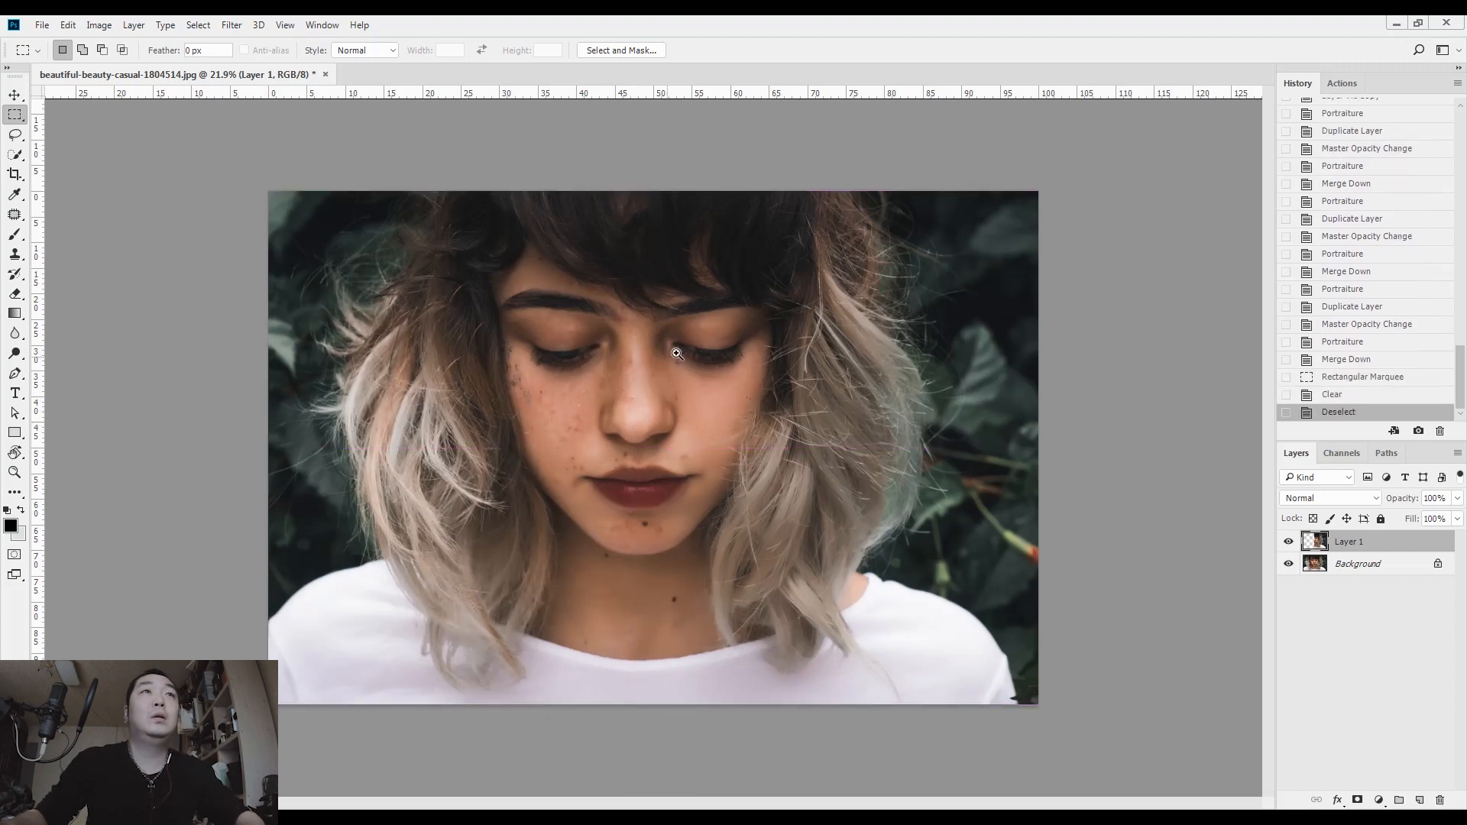
Patch the spots beside the nose, near the mouth and on the smoothed cheek of Layer 1 with the Patch tool.
scroll(683, 352, up, 3)
drag(678, 390, 728, 309)
scroll(684, 375, up, 1)
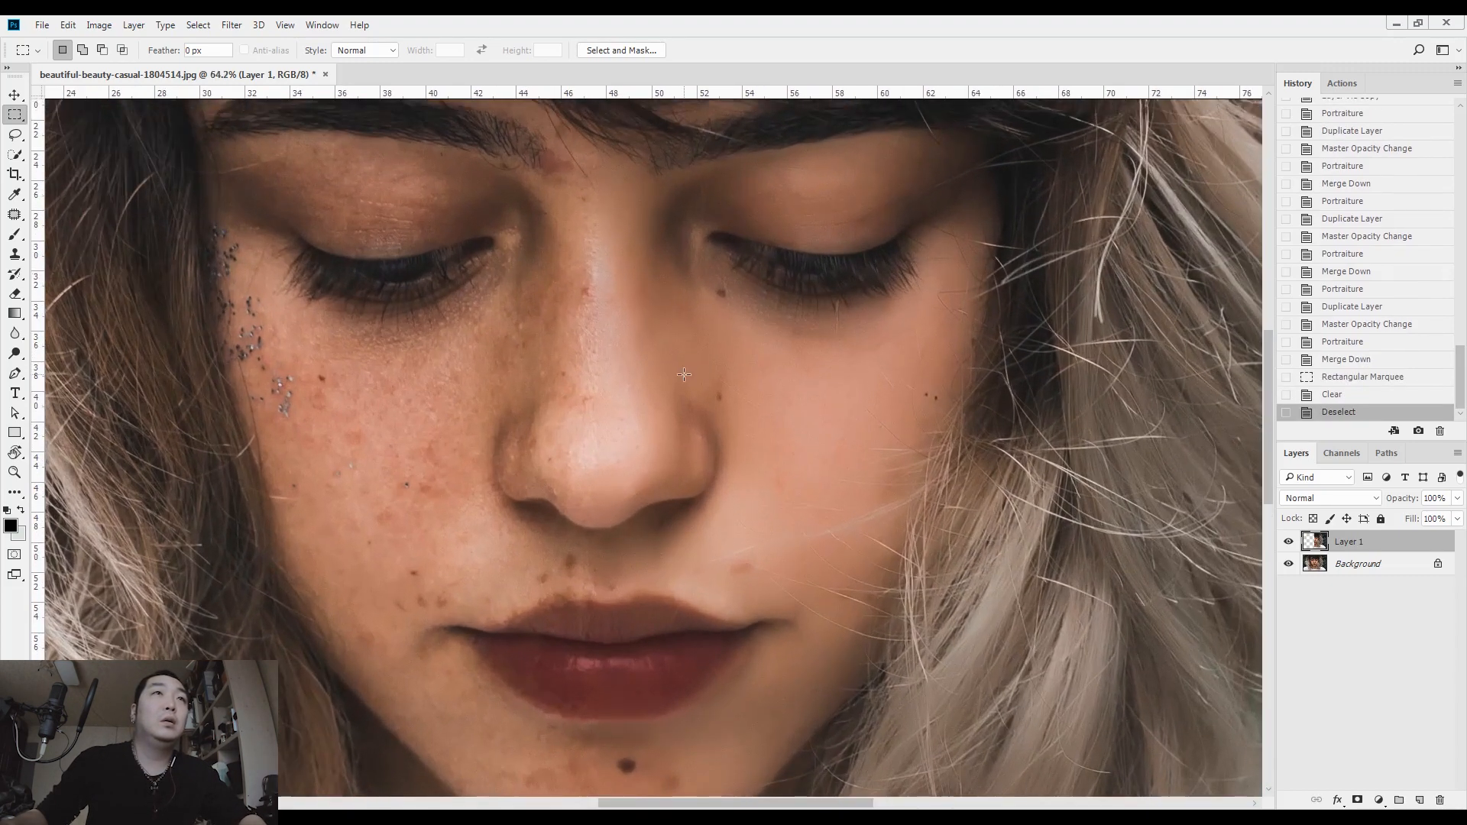
scroll(683, 374, down, 1)
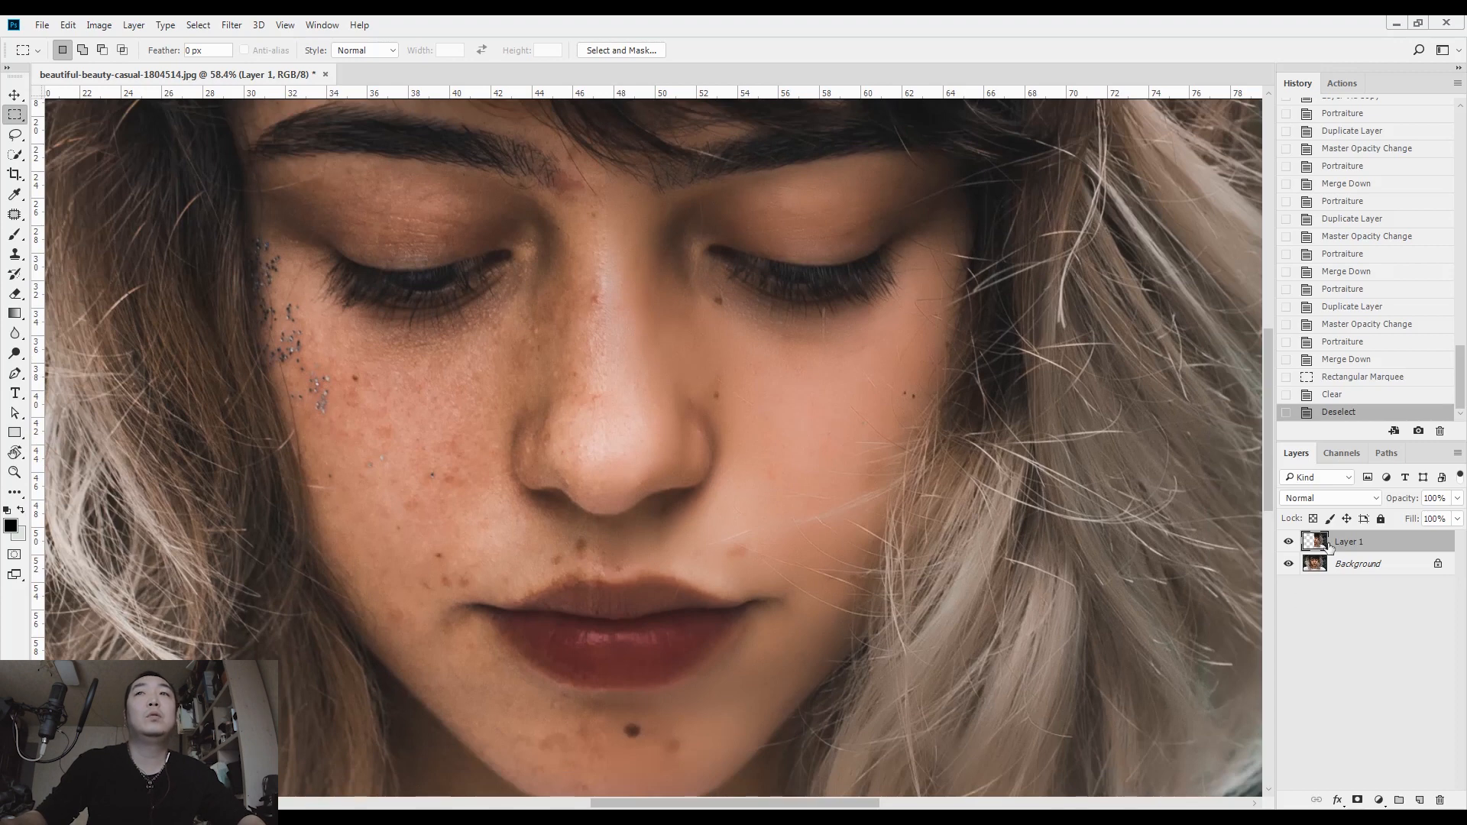
key(j)
mouse_move(712, 381)
mouse_down()
mouse_move(746, 386)
mouse_move(718, 413)
mouse_move(728, 396)
mouse_up()
drag(718, 404, 739, 434)
mouse_move(754, 648)
mouse_down()
mouse_move(741, 511)
mouse_move(741, 530)
mouse_move(825, 359)
mouse_up()
drag(942, 303, 845, 403)
mouse_move(917, 351)
mouse_down()
mouse_move(924, 374)
mouse_move(848, 417)
mouse_up()
drag(925, 376, 810, 298)
mouse_move(632, 263)
mouse_down()
mouse_move(654, 367)
mouse_move(632, 337)
mouse_move(649, 324)
mouse_up()
drag(640, 328, 673, 369)
key(ctrl+d)
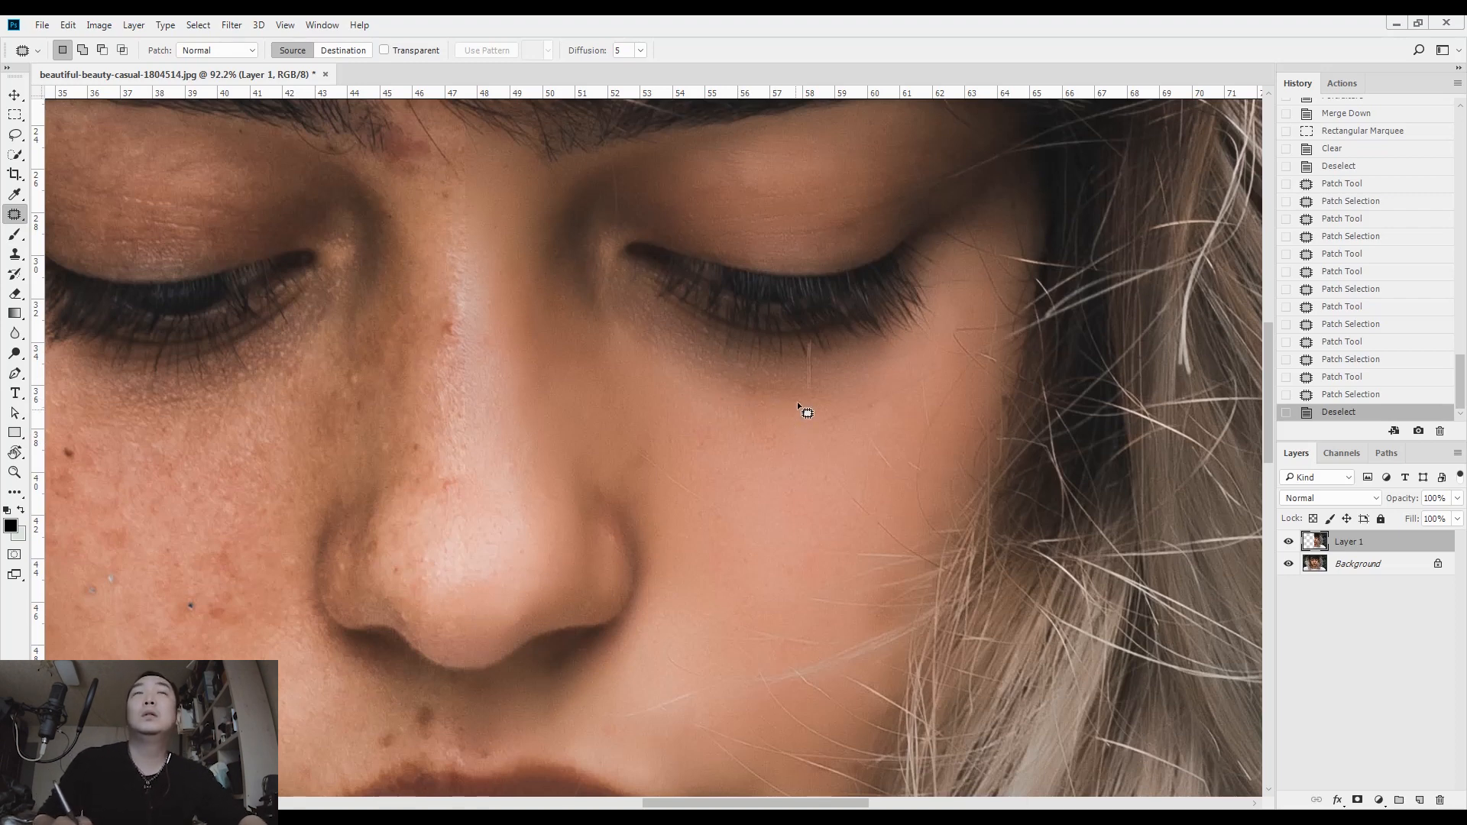
Patch the remaining stray hairs and marks under the eye and on the smoothed cheek, then merge Layer 1 into the Background.
scroll(812, 393, up, 3)
mouse_move(814, 399)
mouse_down()
mouse_move(804, 336)
mouse_move(831, 352)
mouse_up()
key(ctrl+d)
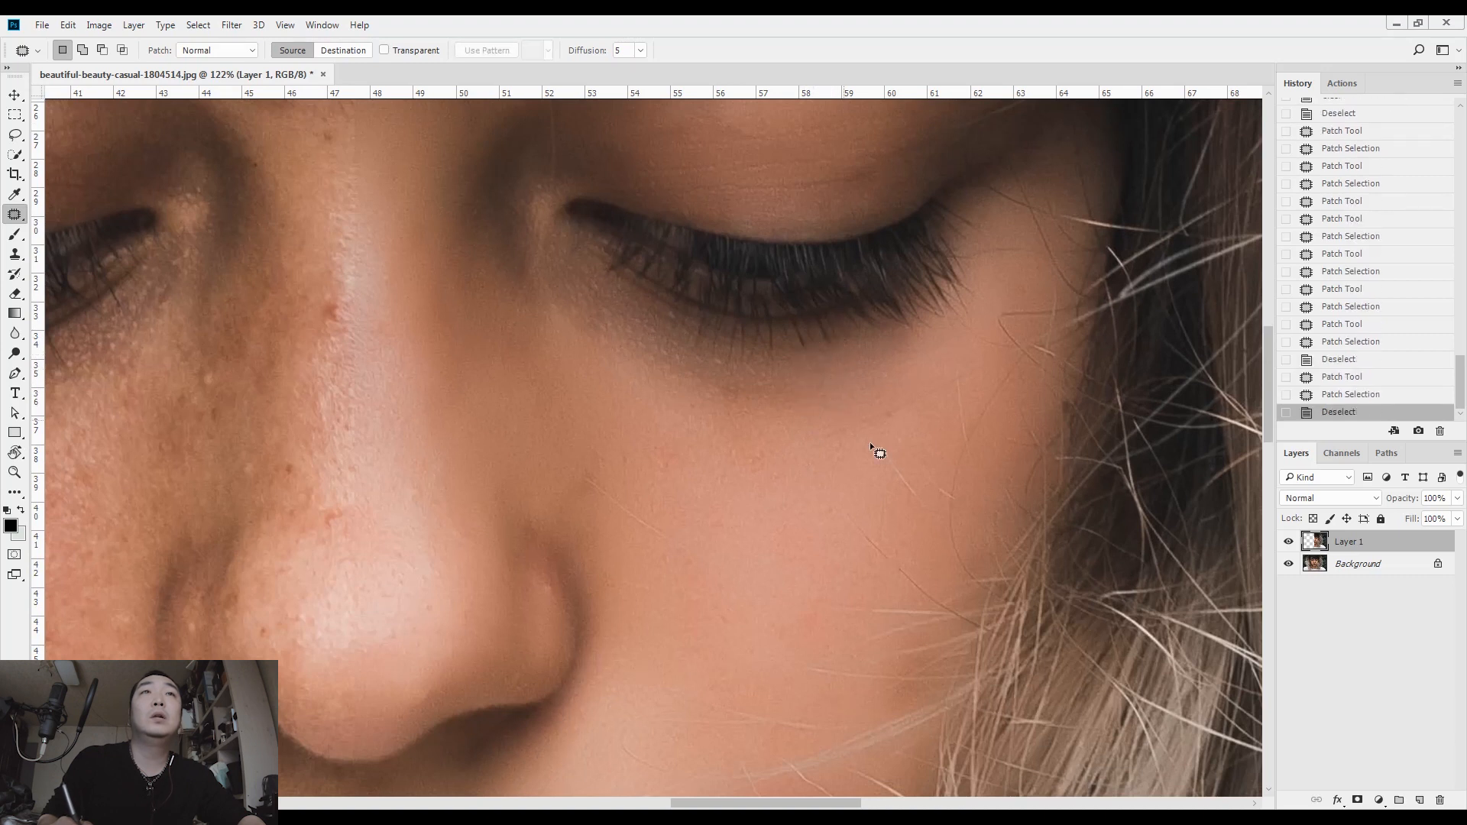
mouse_move(918, 484)
mouse_down()
mouse_move(896, 391)
mouse_move(920, 413)
mouse_move(868, 432)
mouse_up()
mouse_move(814, 434)
mouse_down()
mouse_move(740, 483)
mouse_move(706, 428)
mouse_move(752, 471)
mouse_up()
drag(722, 455, 752, 506)
mouse_move(678, 552)
mouse_down()
mouse_move(594, 468)
mouse_move(698, 544)
mouse_up()
drag(640, 506, 674, 466)
mouse_move(731, 545)
mouse_down()
mouse_move(686, 439)
mouse_move(724, 513)
mouse_up()
mouse_move(709, 497)
mouse_down()
mouse_move(758, 469)
mouse_move(697, 508)
mouse_up()
key(ctrl+d)
drag(642, 428, 682, 380)
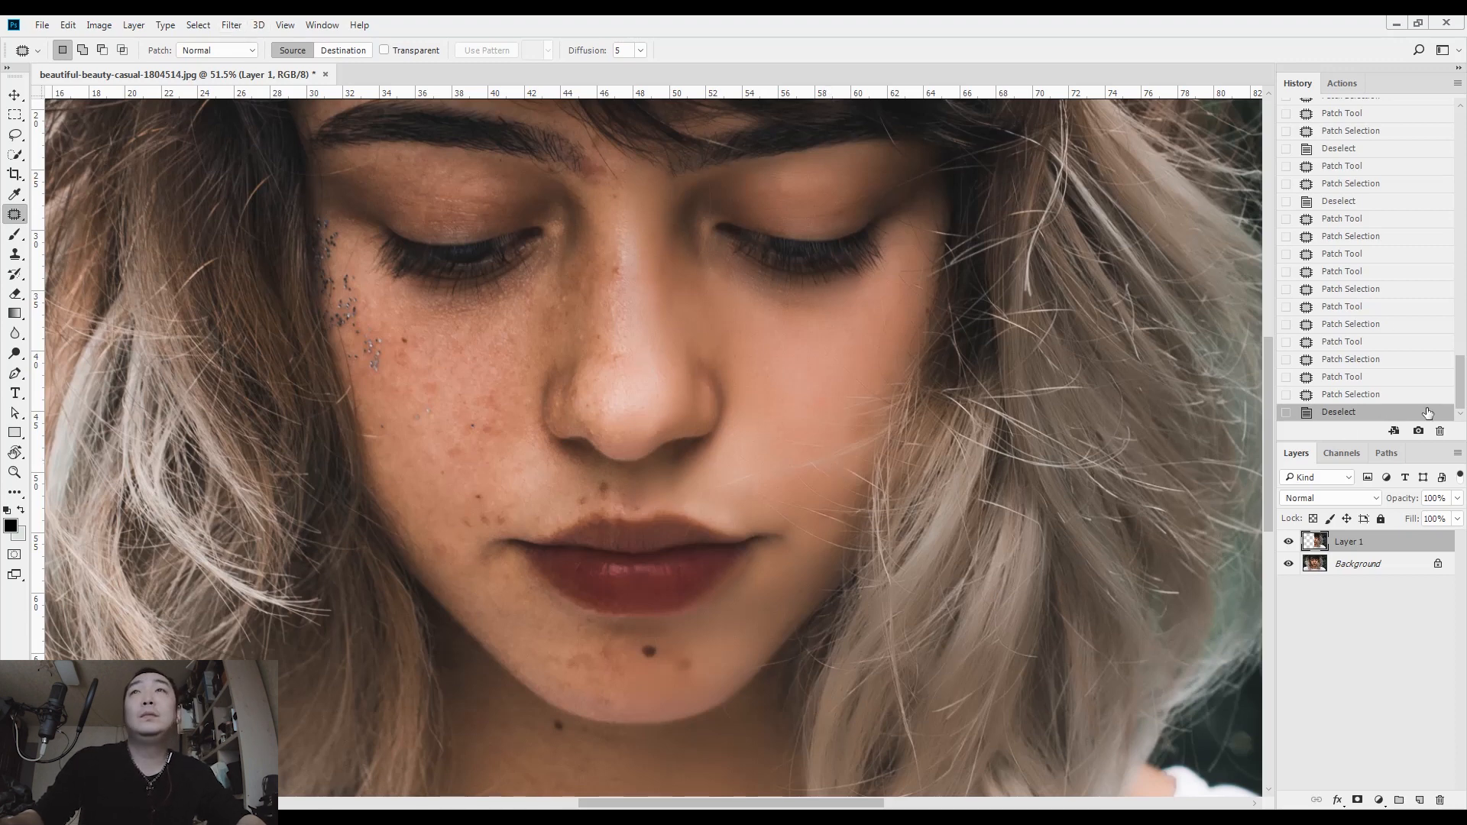
key(ctrl+e)
Open Portraiture on the Background and try Warmth +6 and Sharpness 29 with Use Mask enabled for the enhancements.
click(231, 24)
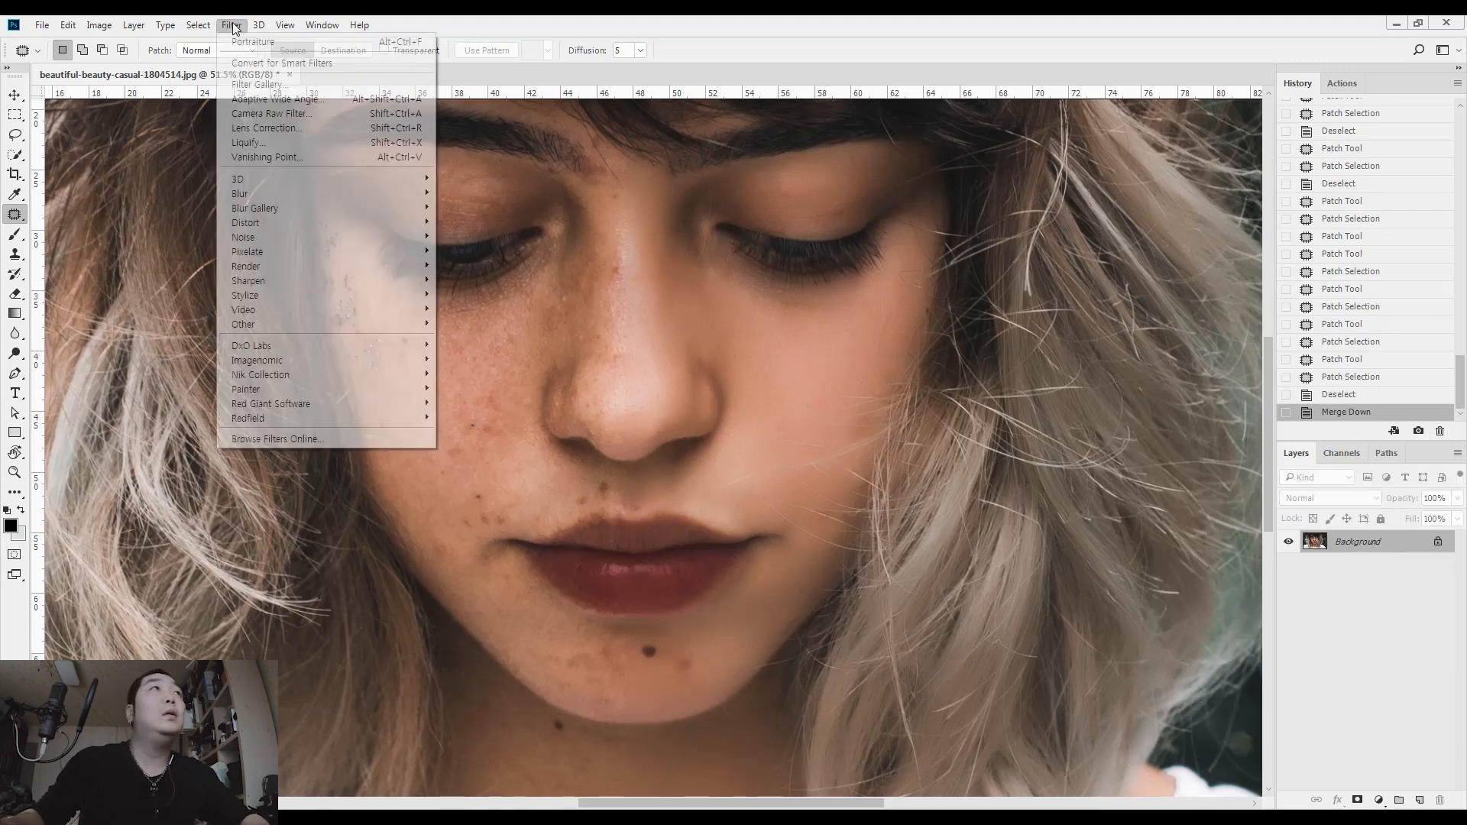
mouse_move(260, 362)
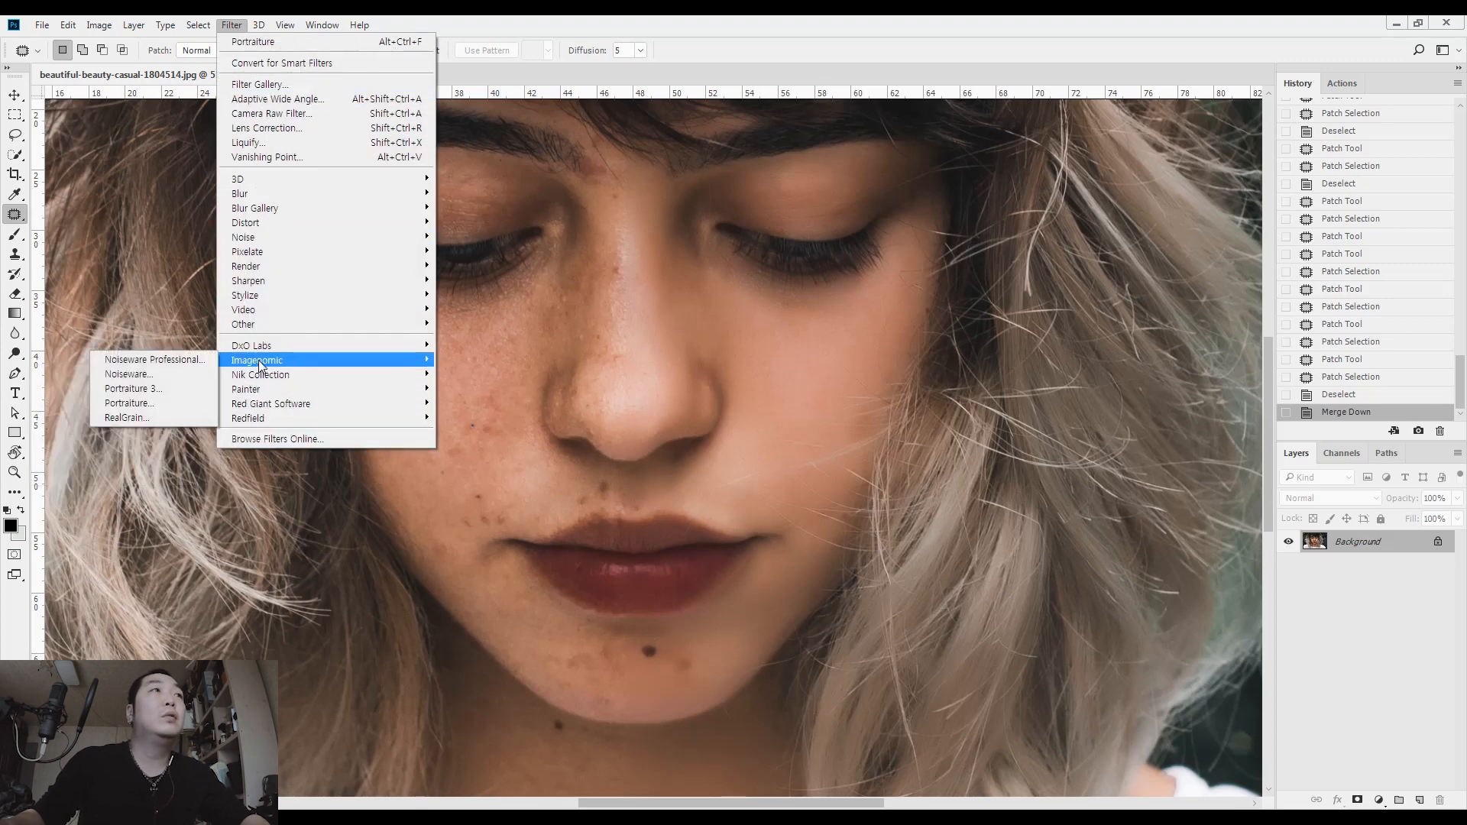
click(177, 401)
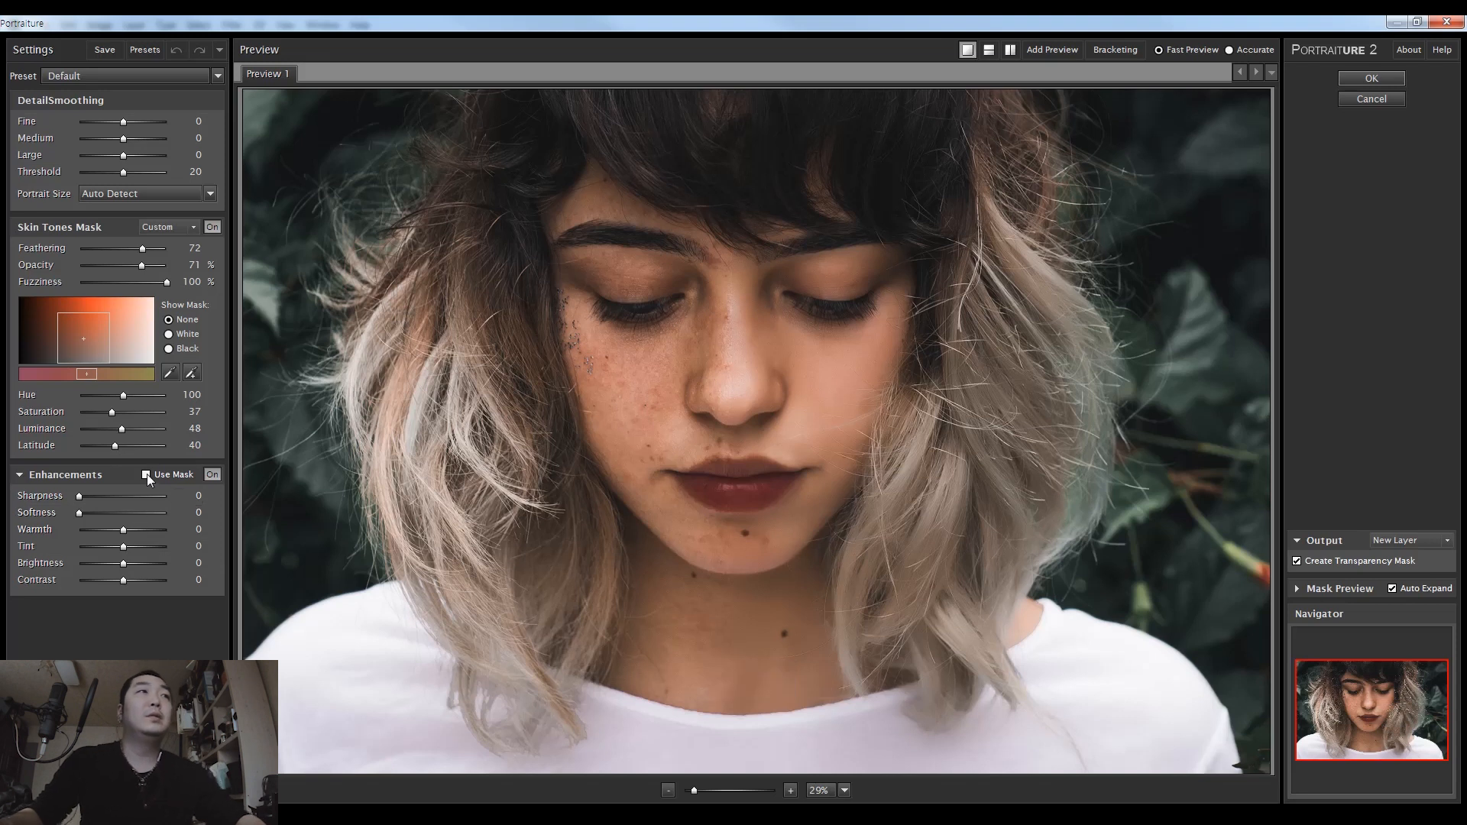
drag(132, 530, 136, 529)
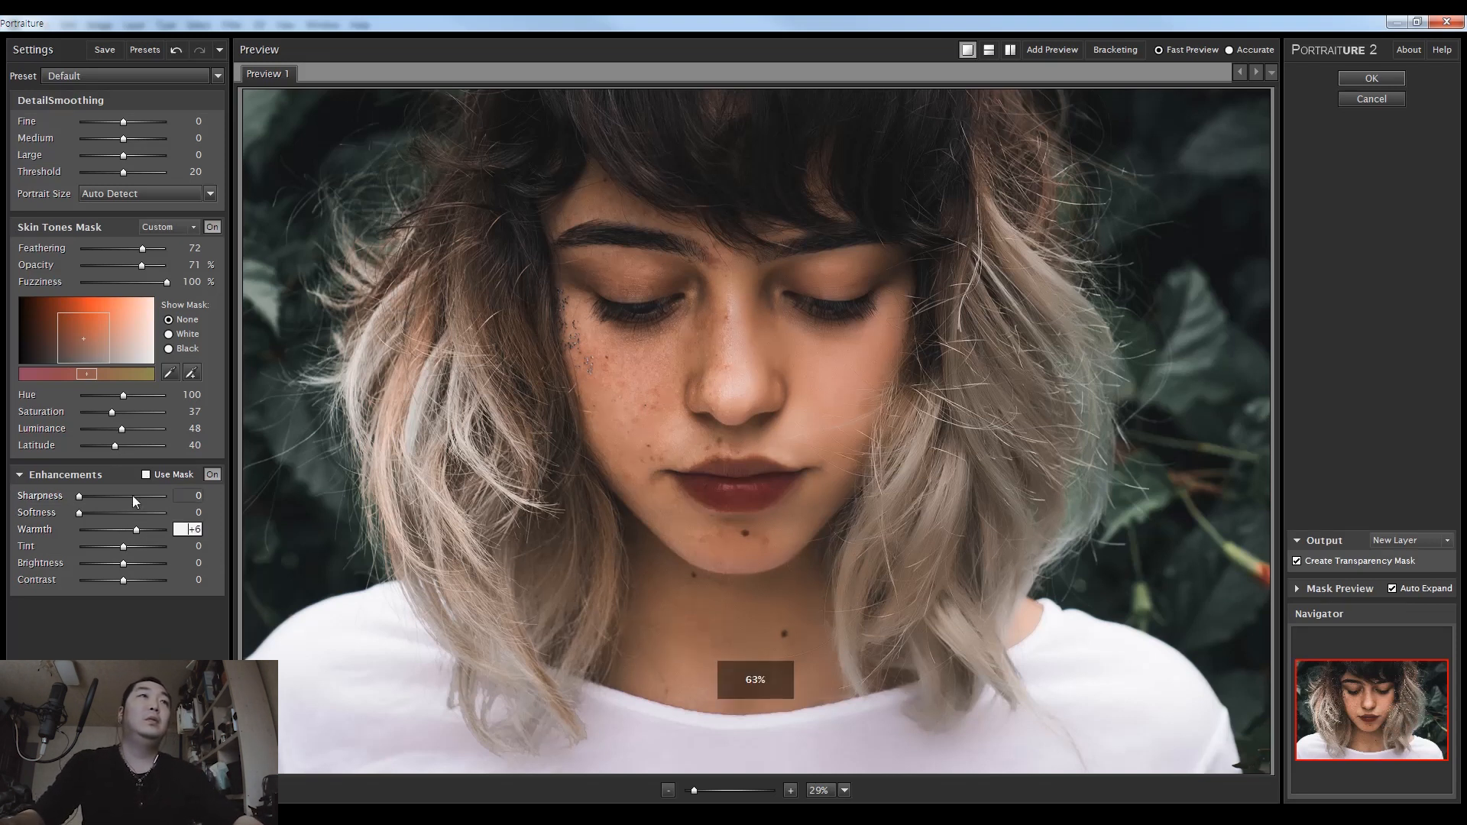
click(146, 475)
click(144, 496)
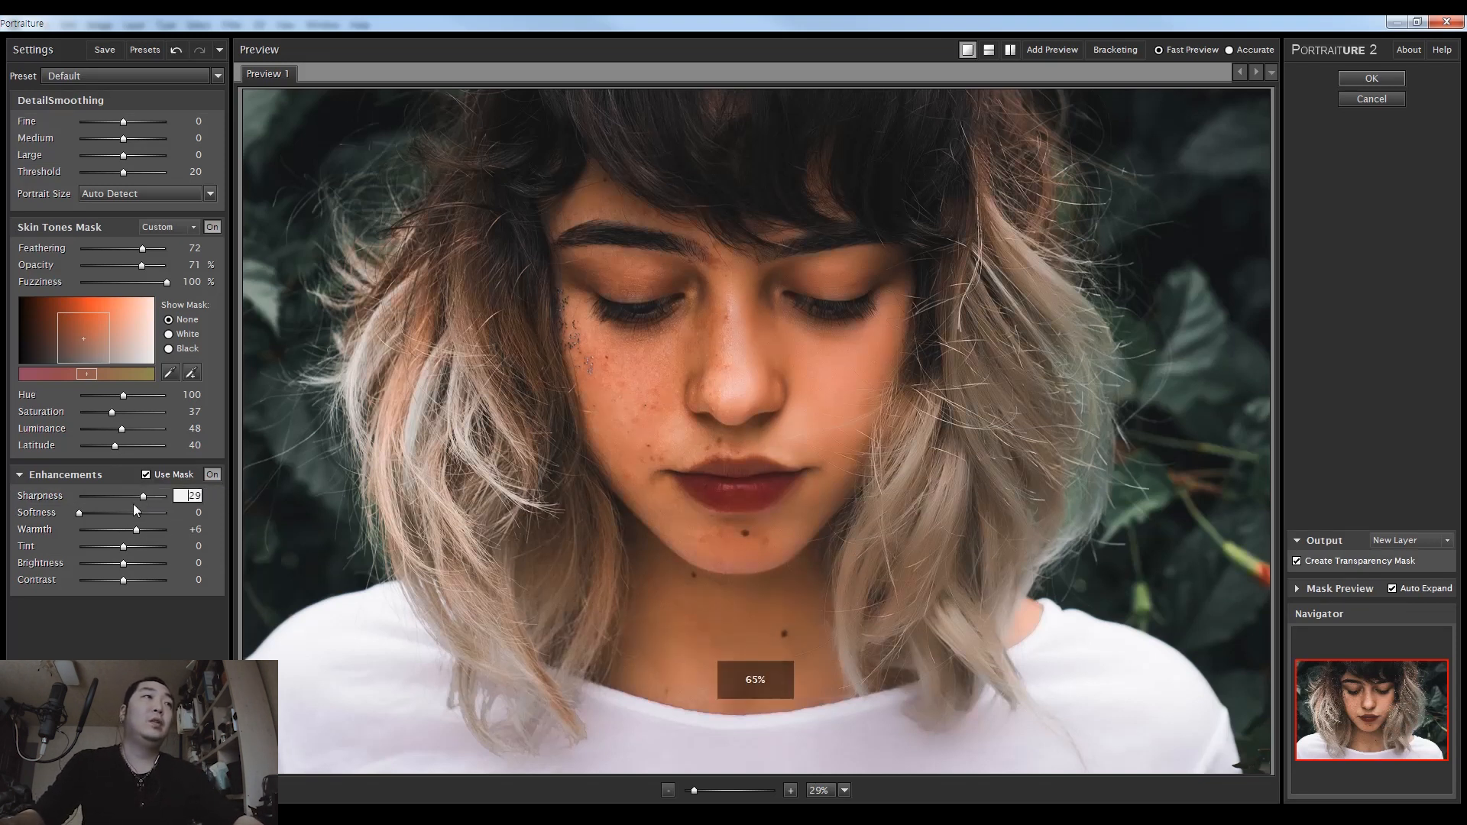
Try Softness 17, Tint -7, Brightness +5 and Contrast -8, then switch the enhancements off and cancel Portraiture.
click(117, 514)
click(107, 547)
click(136, 565)
click(106, 581)
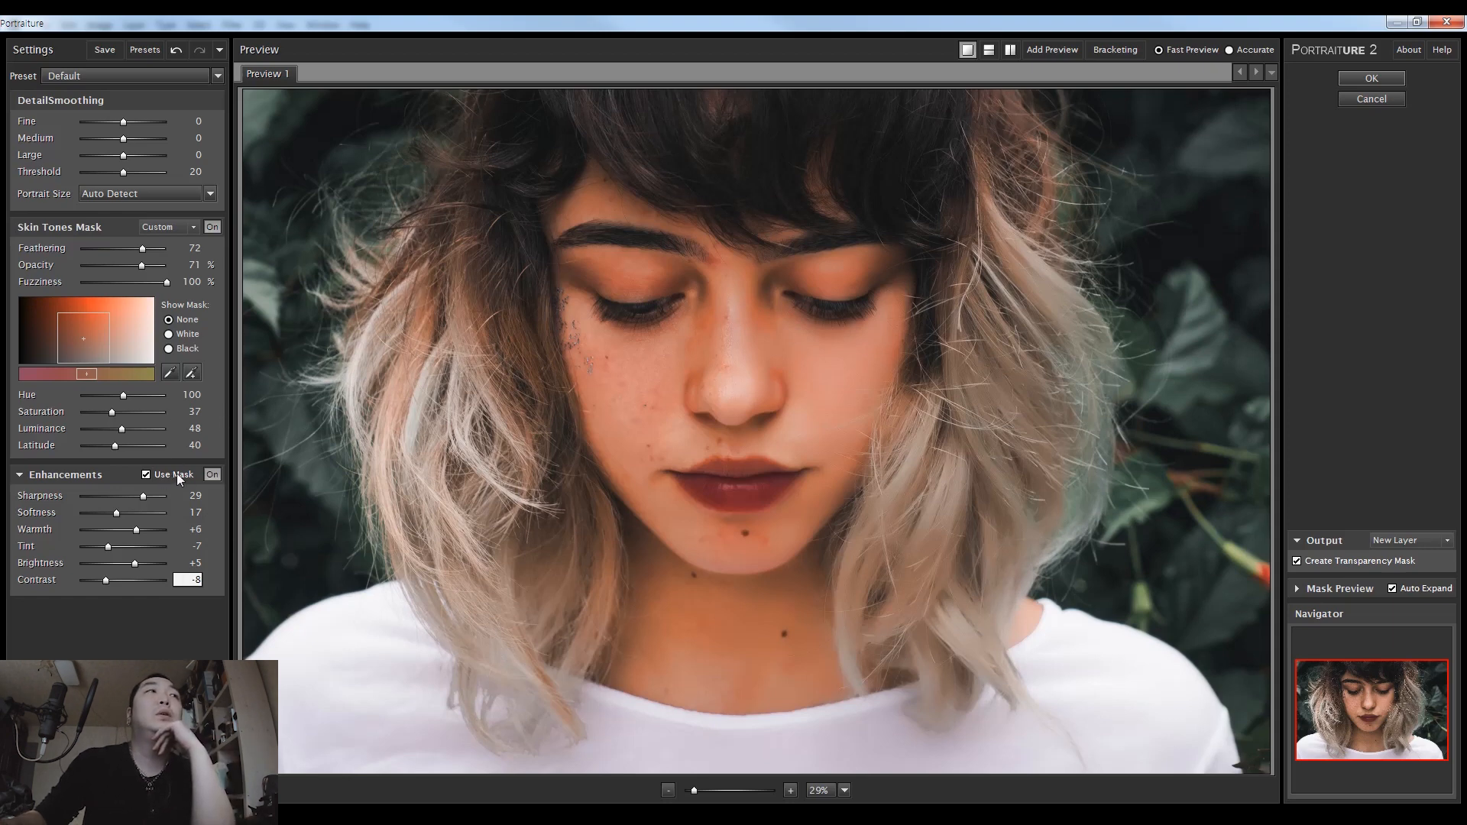
click(213, 475)
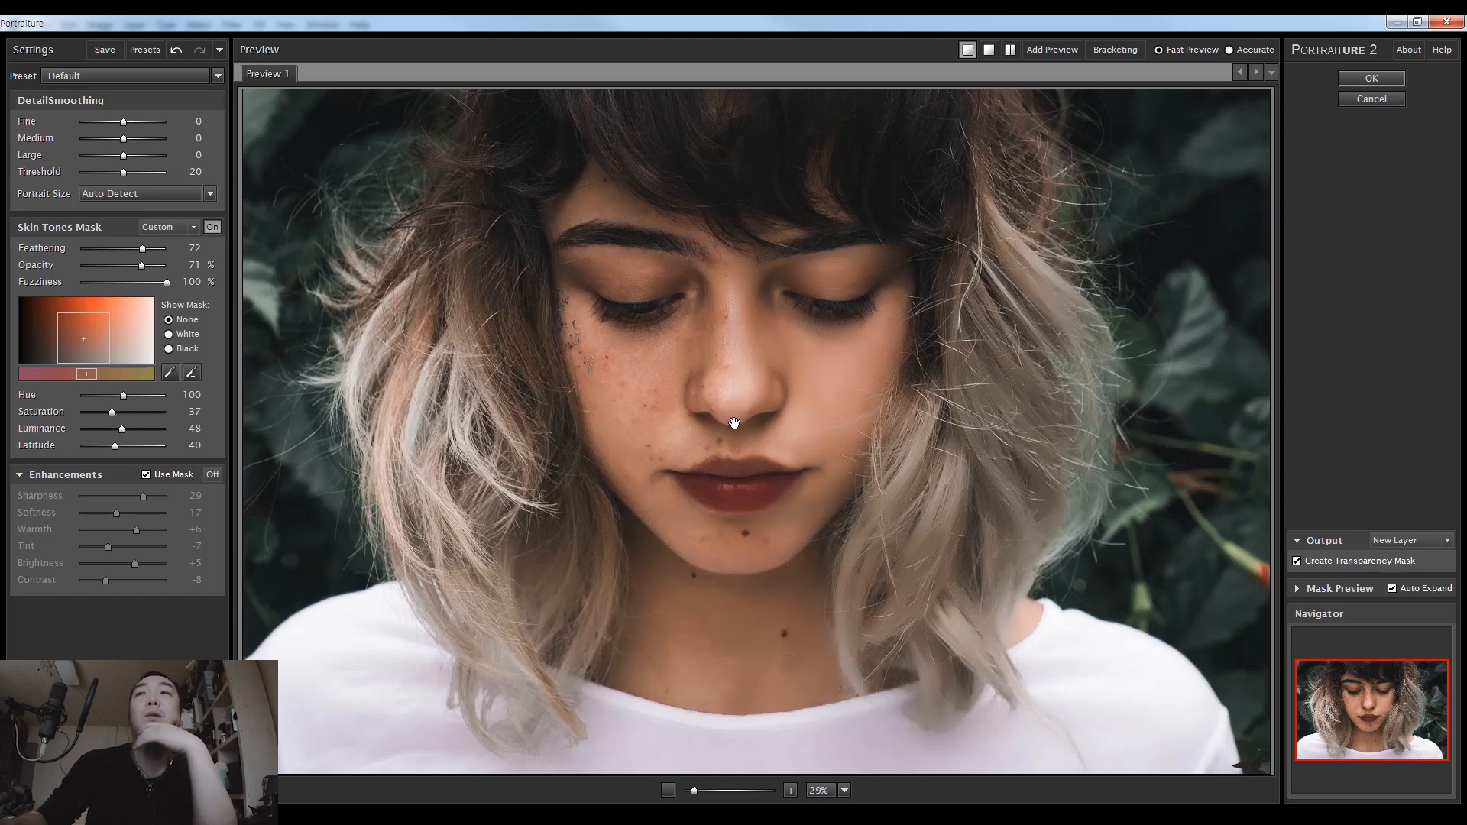
click(1392, 100)
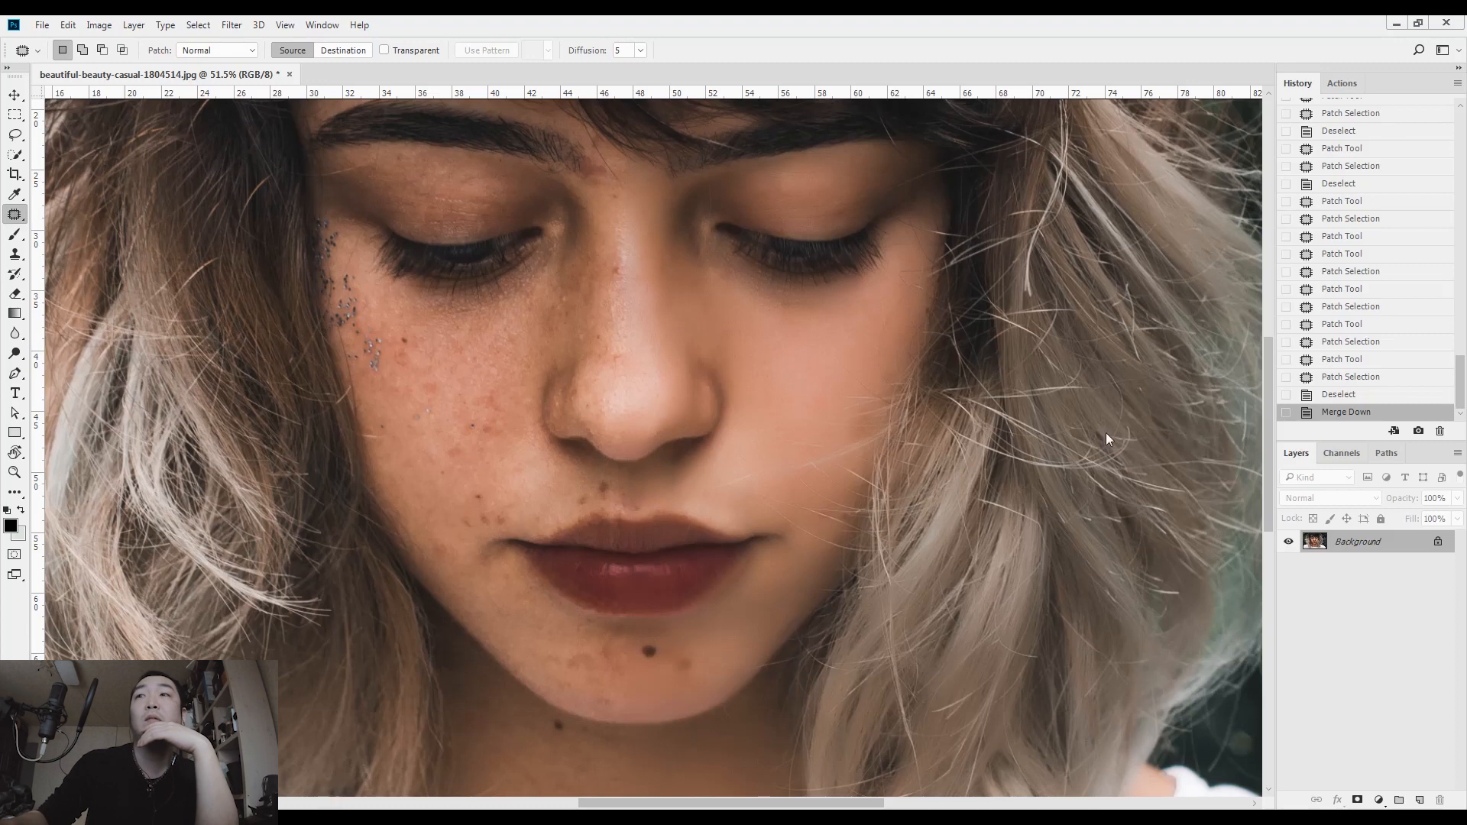
Open Portraiture 3 on the Background, review its generic presets, and cancel the filter without applying it.
click(229, 25)
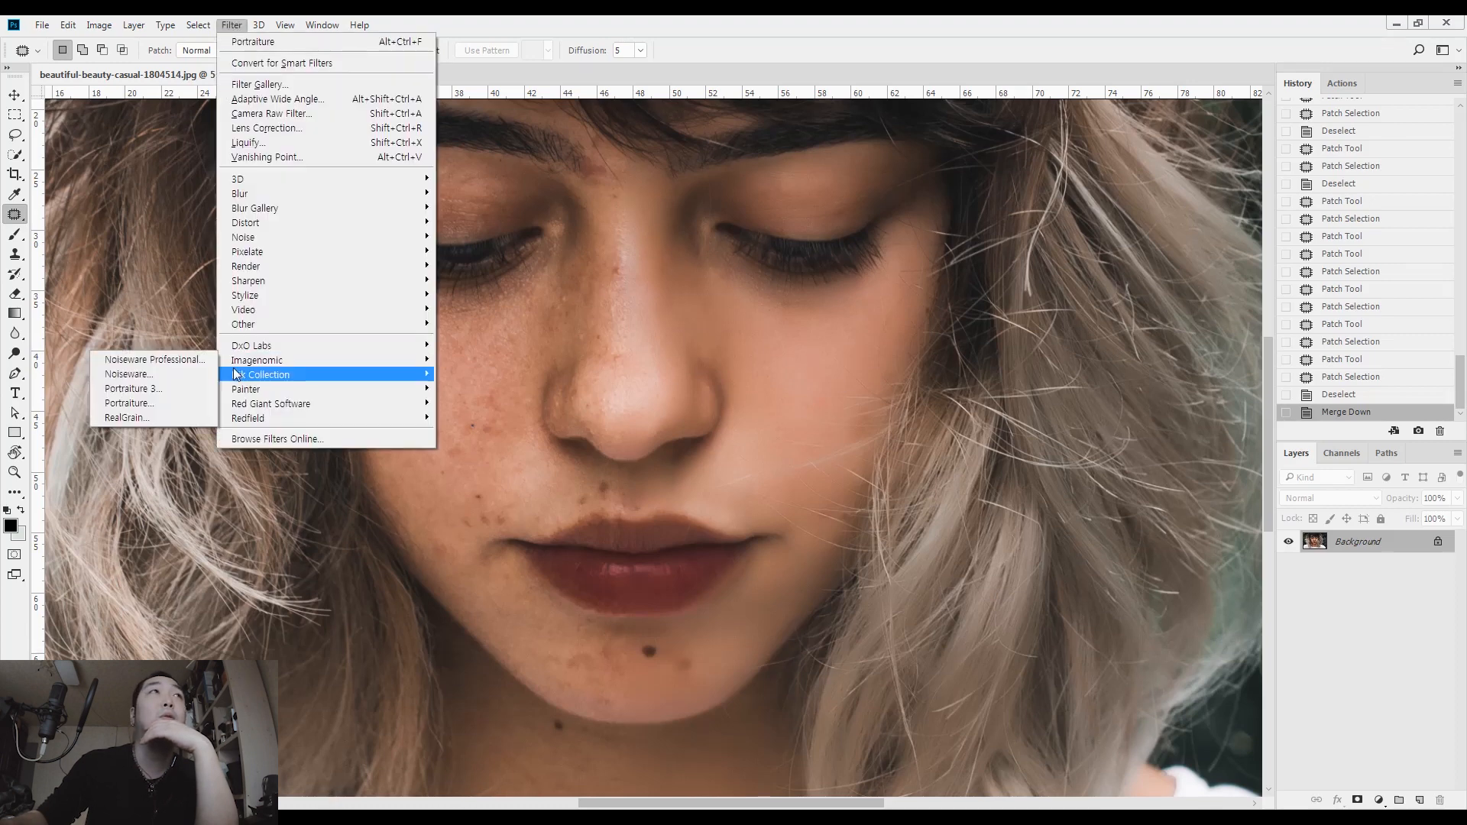
mouse_move(258, 363)
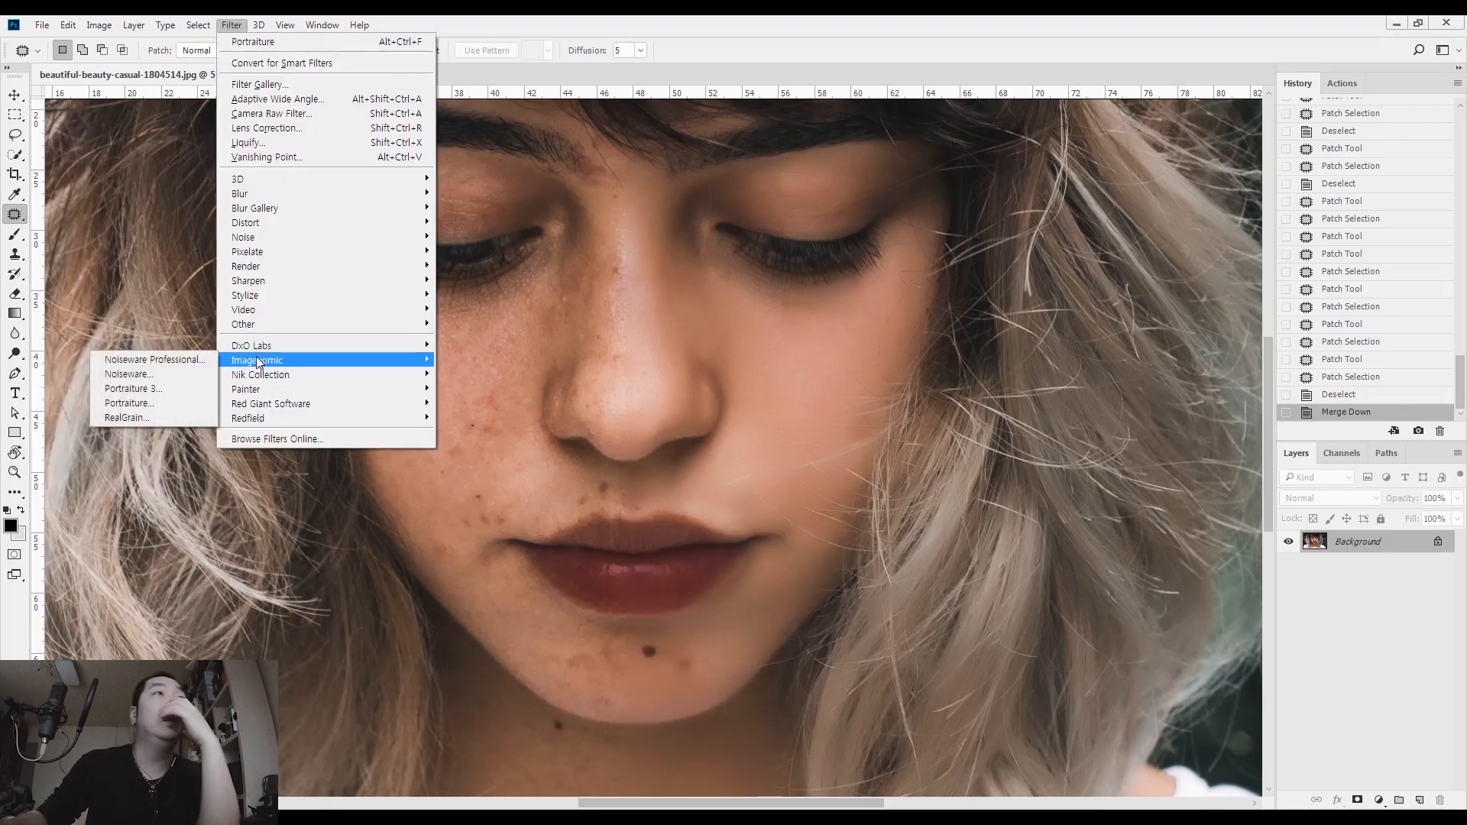
click(177, 384)
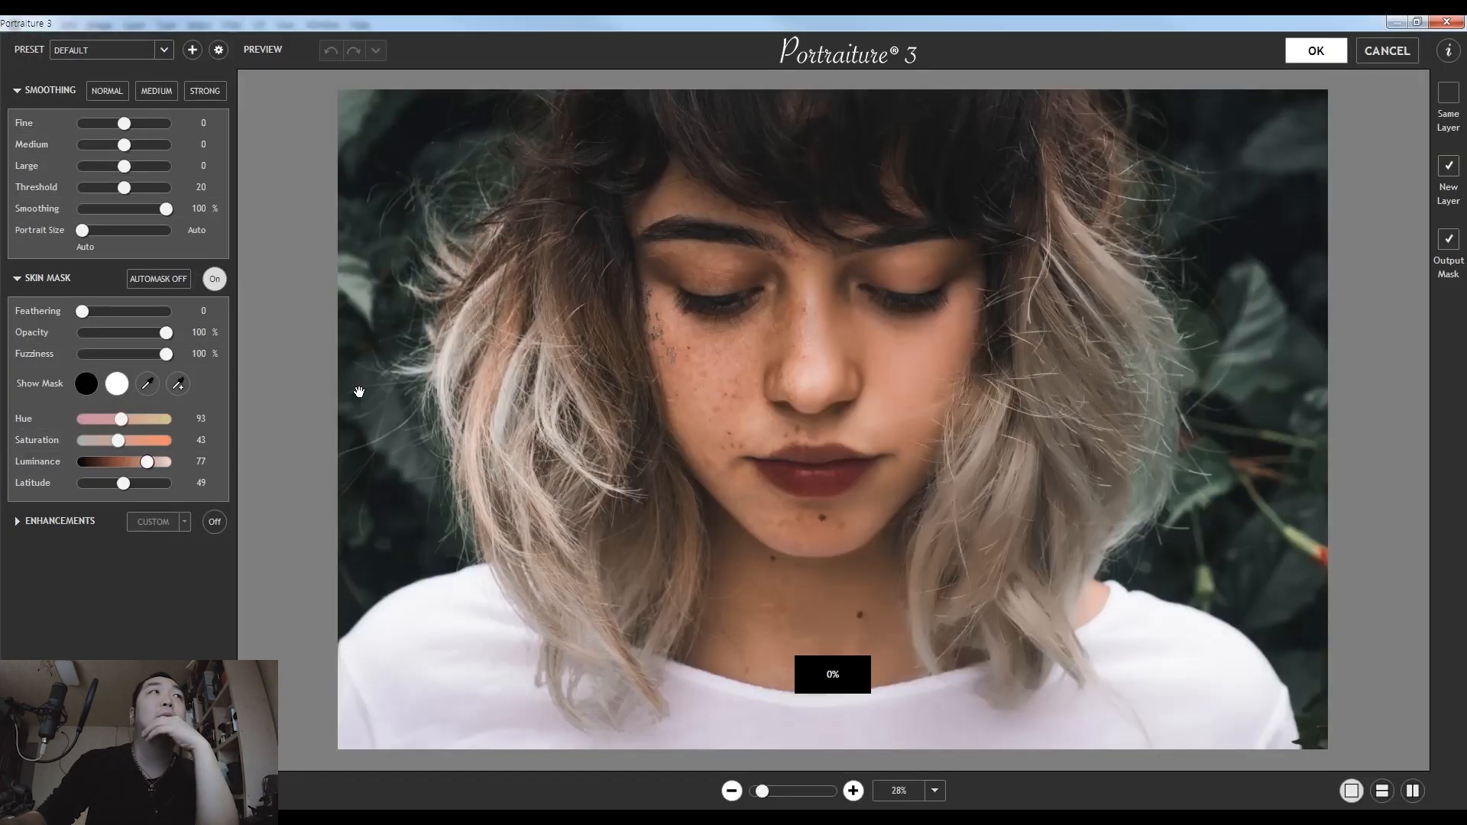
click(111, 50)
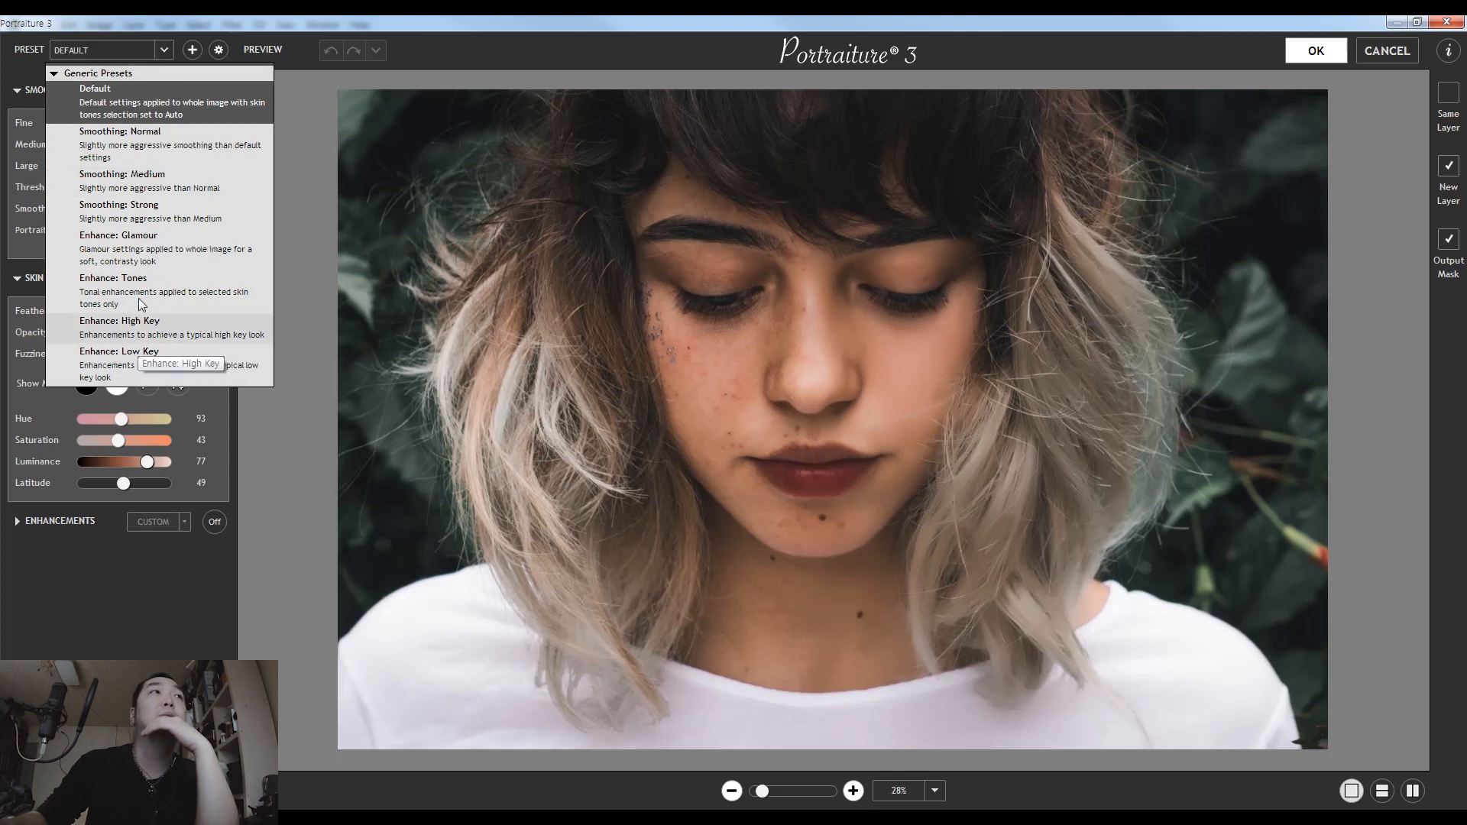
key(Escape)
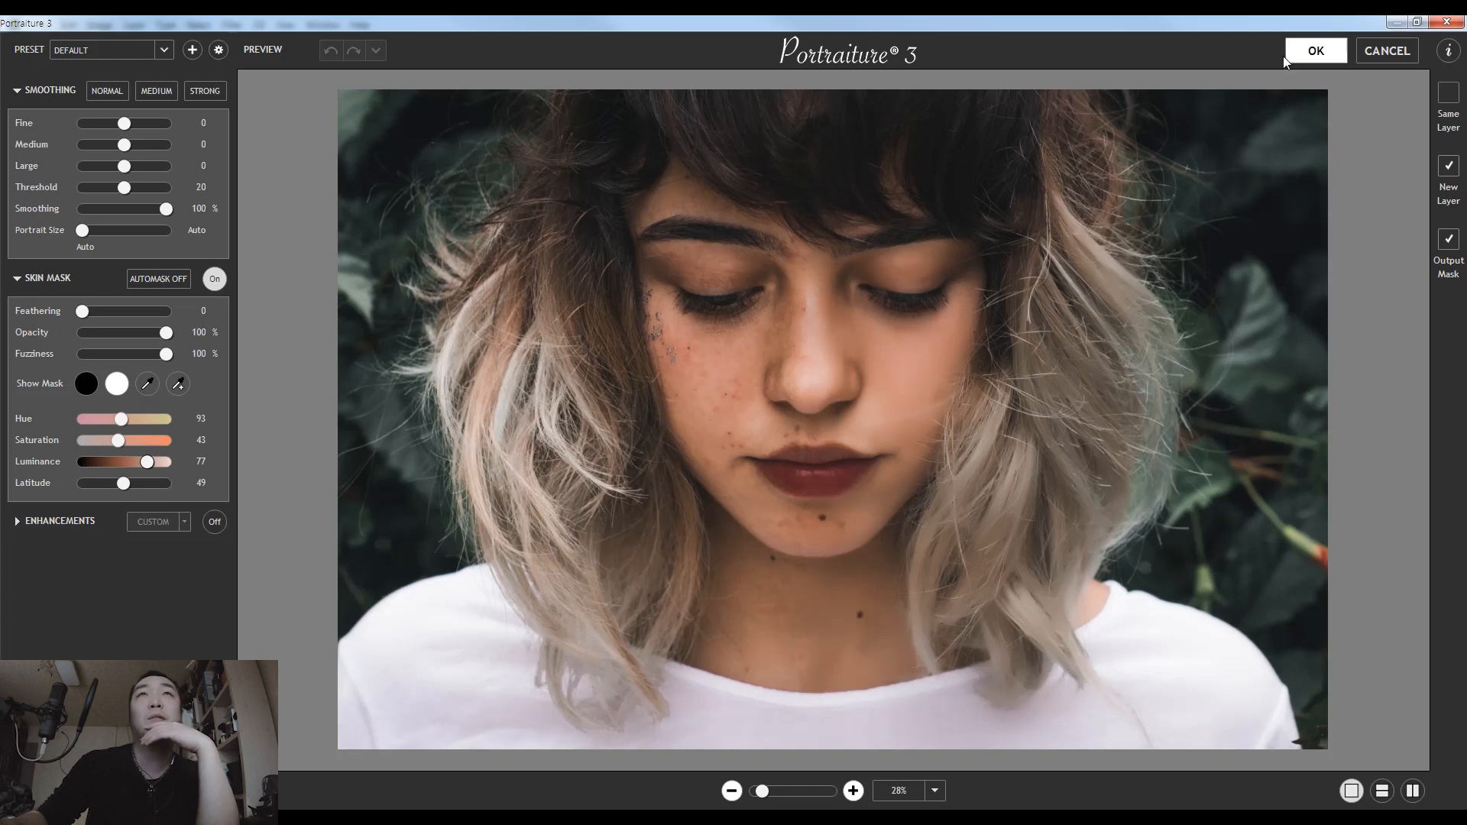
click(1377, 52)
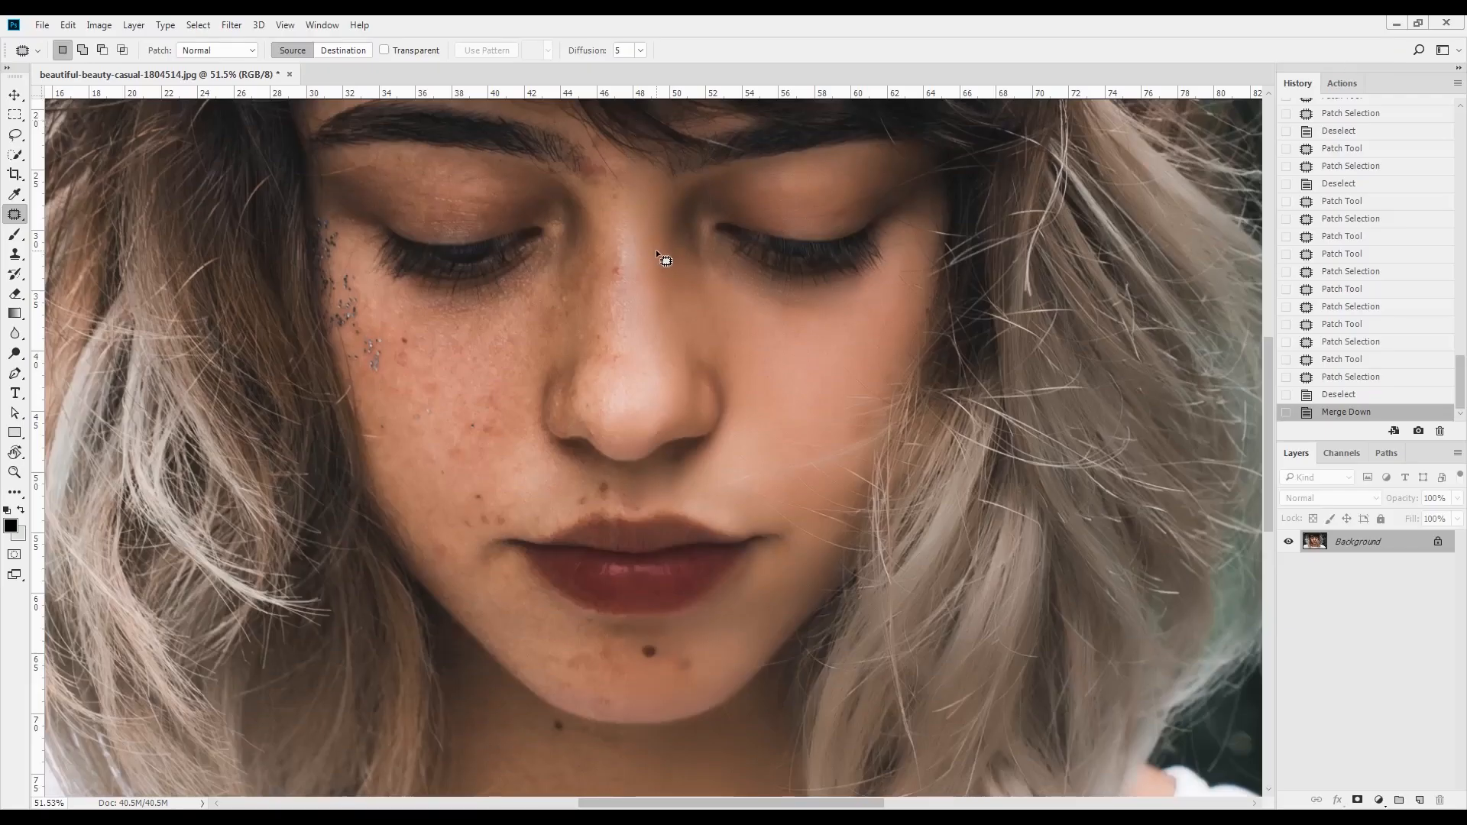